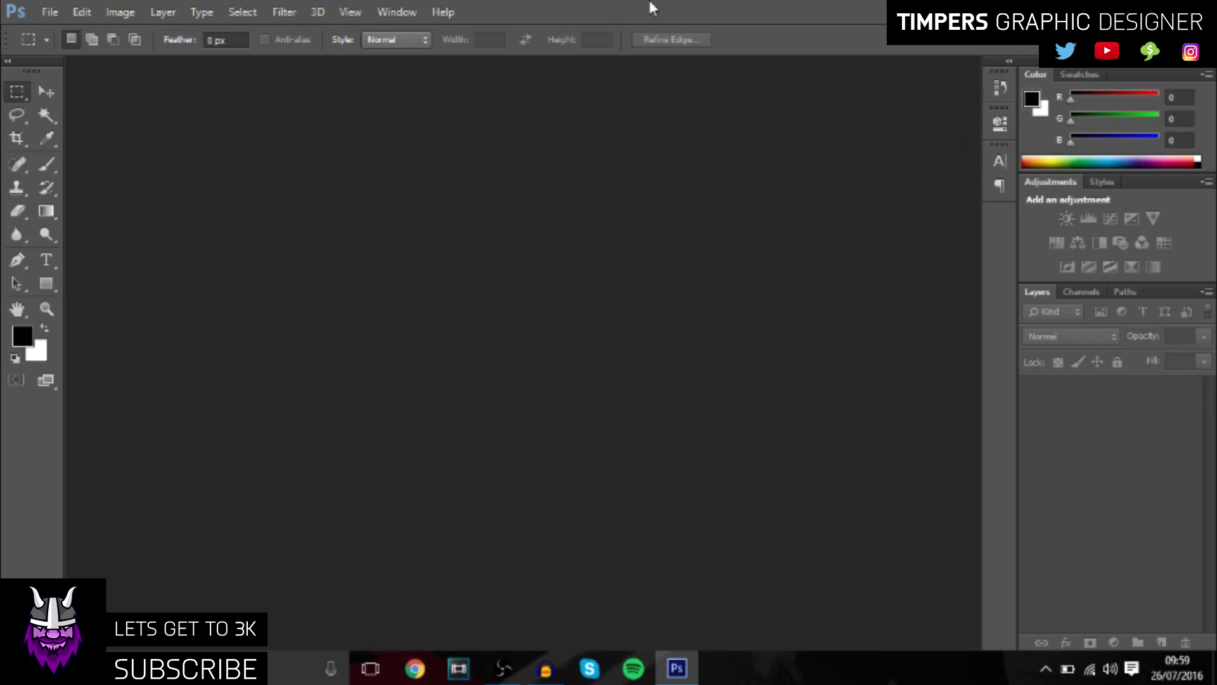
Create a new 1280×720 px document at 72 ppi.
{"action": "left_click", "coordinate": [55, 14]}
{"action": "left_click", "coordinate": [57, 29]}
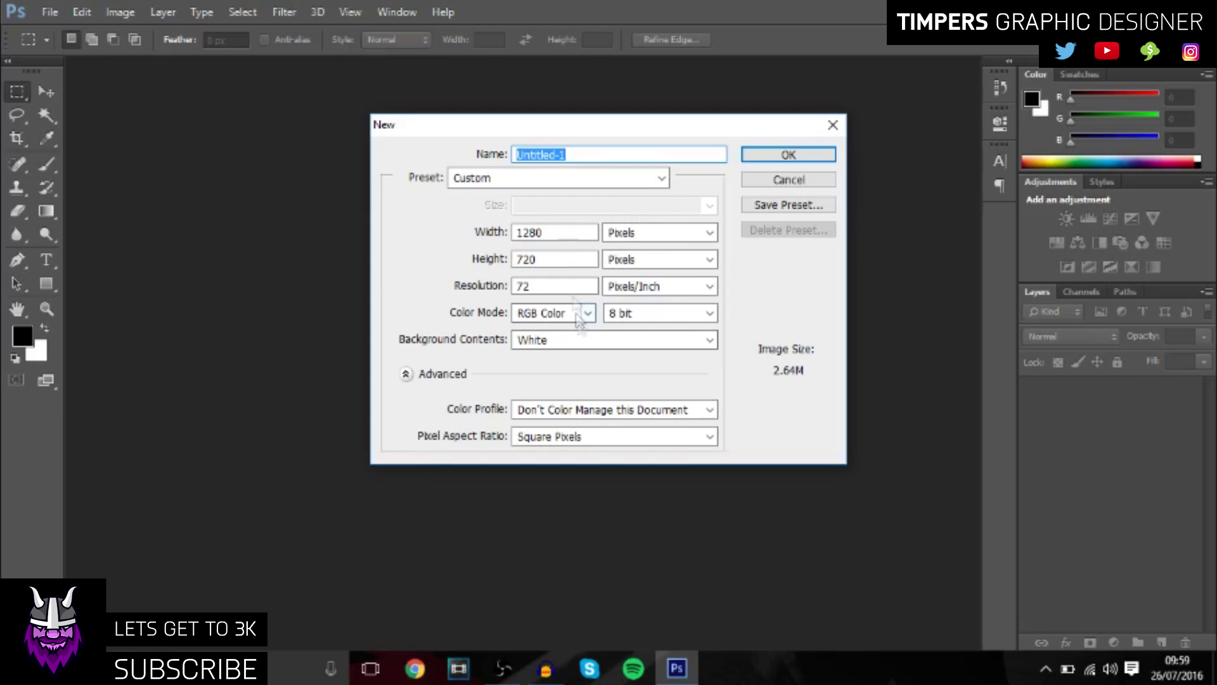
{"action": "left_click", "coordinate": [782, 155]}
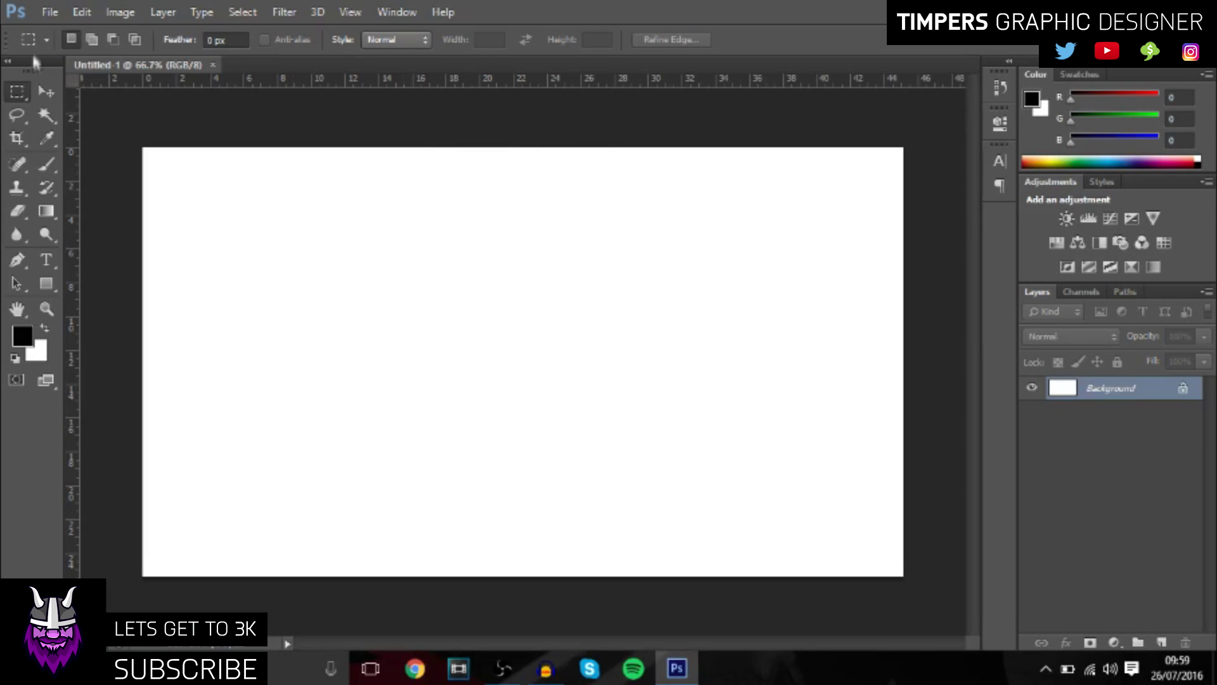
Open Timpers 2016 gfx pack.psd from the Desktop and hide its guides.
{"action": "left_click", "coordinate": [42, 13]}
{"action": "left_click", "coordinate": [57, 46]}
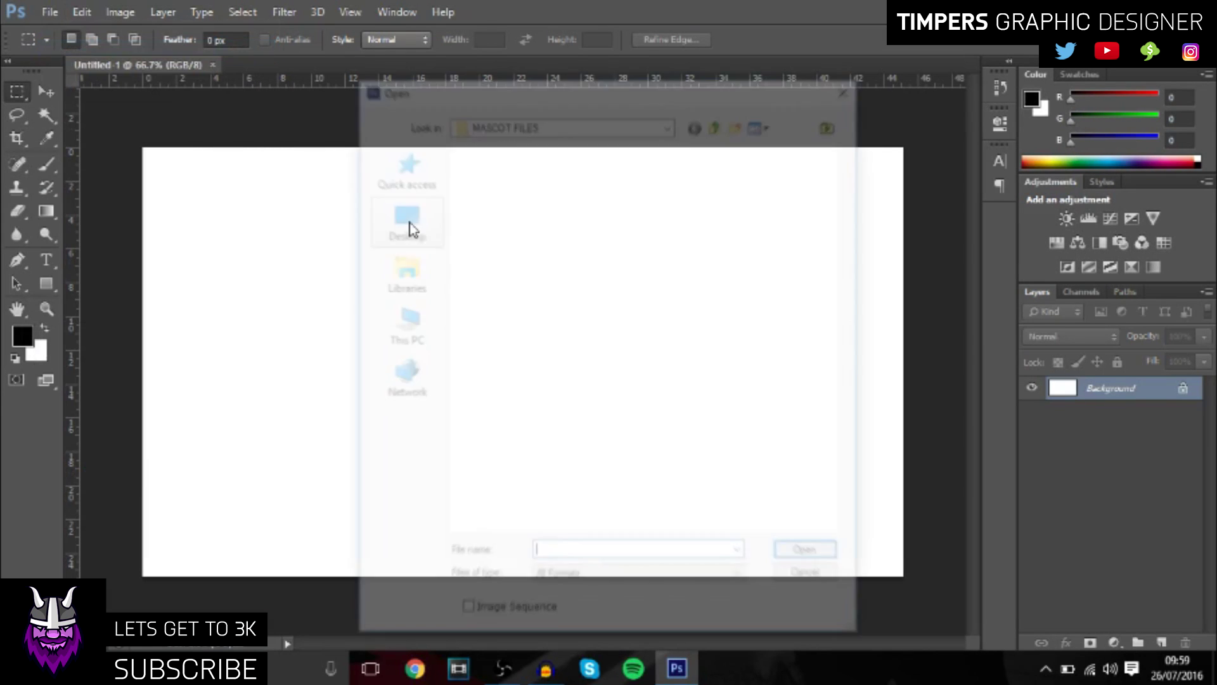
{"action": "left_click", "coordinate": [407, 229]}
{"action": "scroll", "coordinate": [755, 334], "scroll_direction": "down", "scroll_amount": 10}
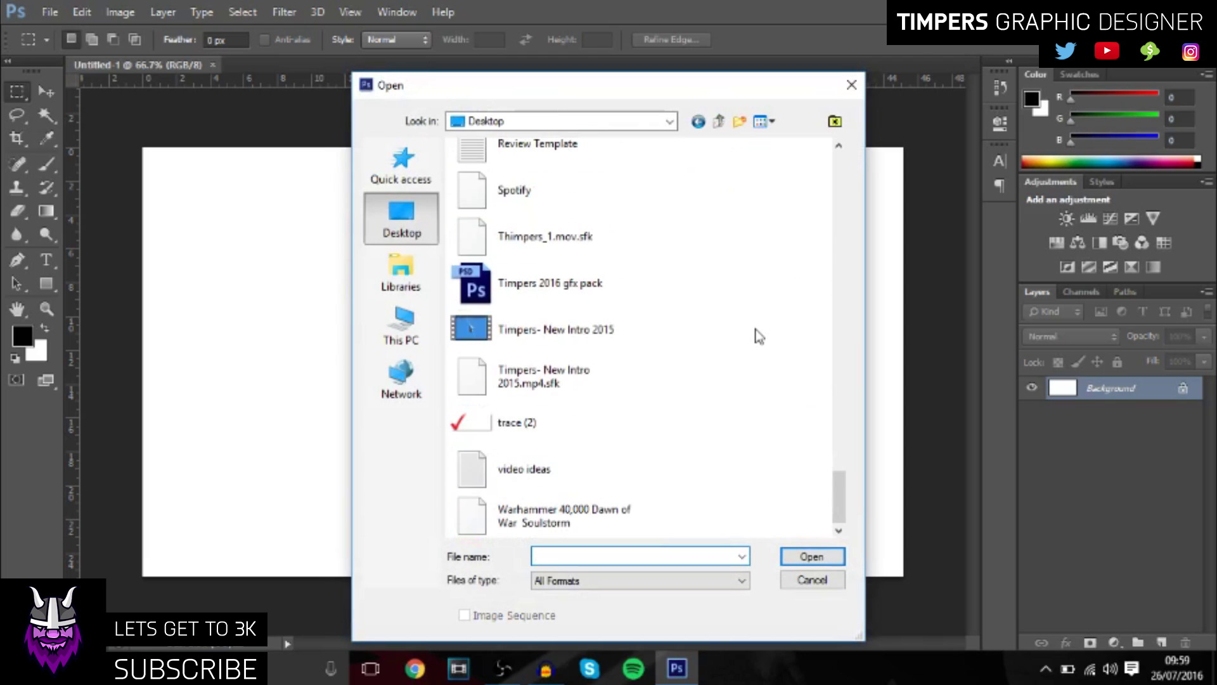
{"action": "double_click", "coordinate": [562, 277]}
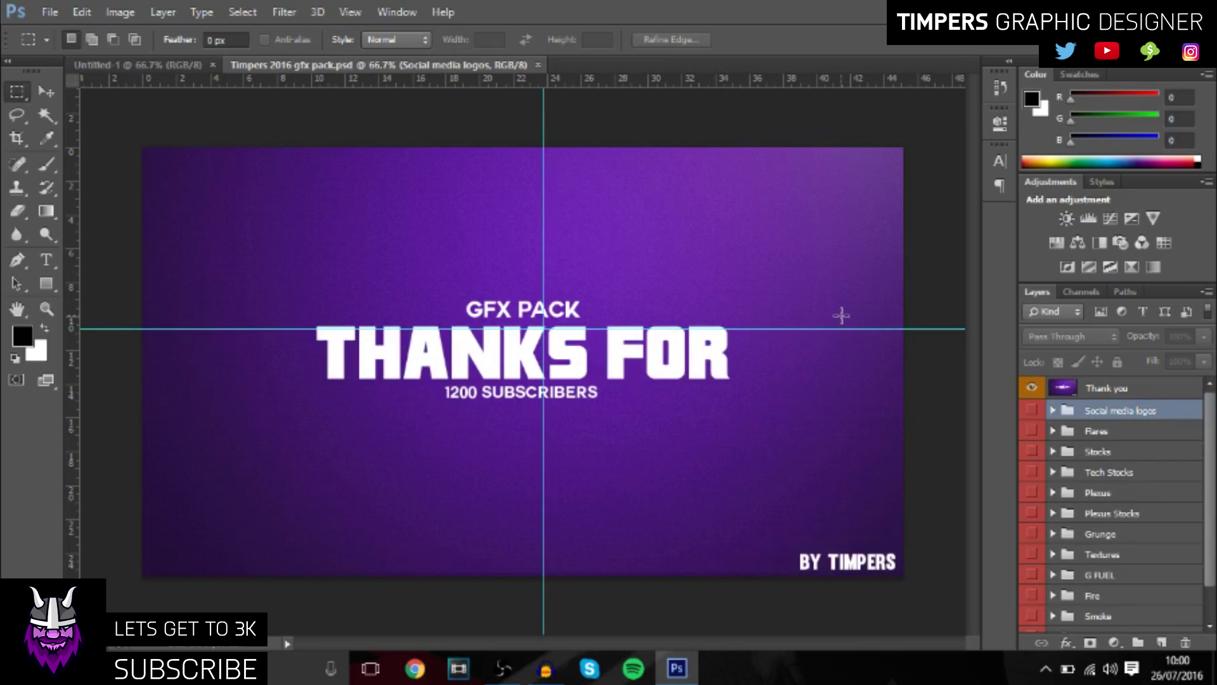
{"action": "key", "text": "ctrl+semicolon"}
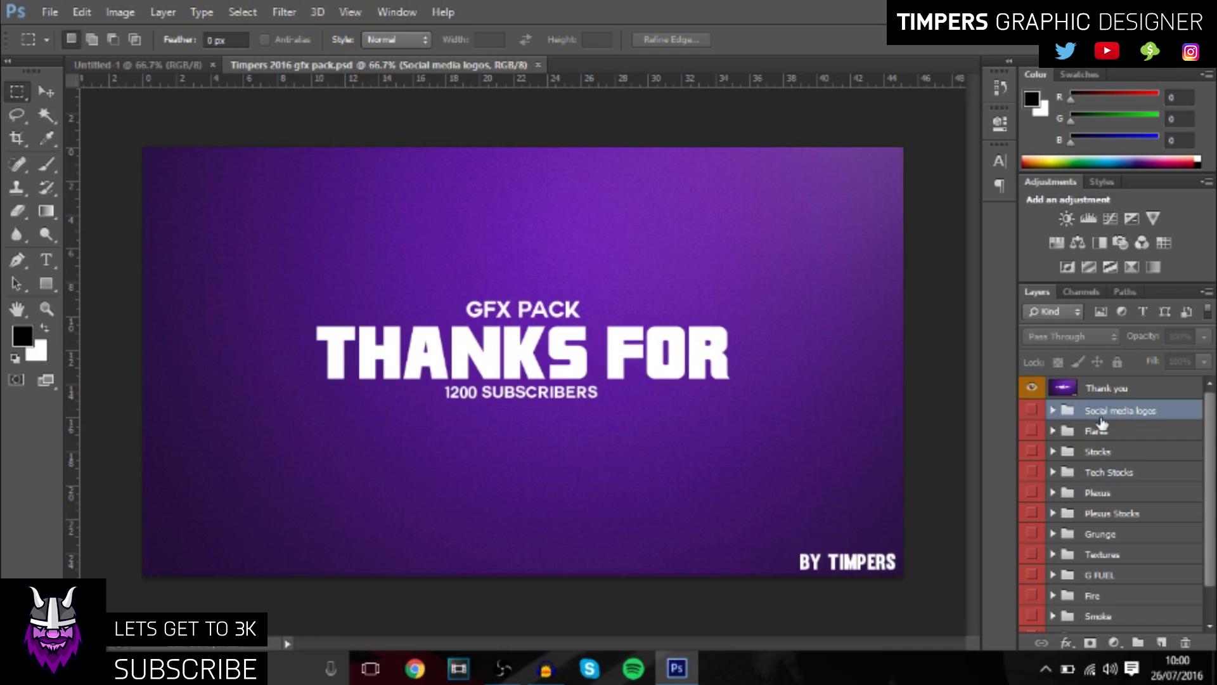
Fill the Untitled-1 canvas with near-black #0c0c0c.
{"action": "left_click", "coordinate": [140, 61]}
{"action": "left_click", "coordinate": [47, 91]}
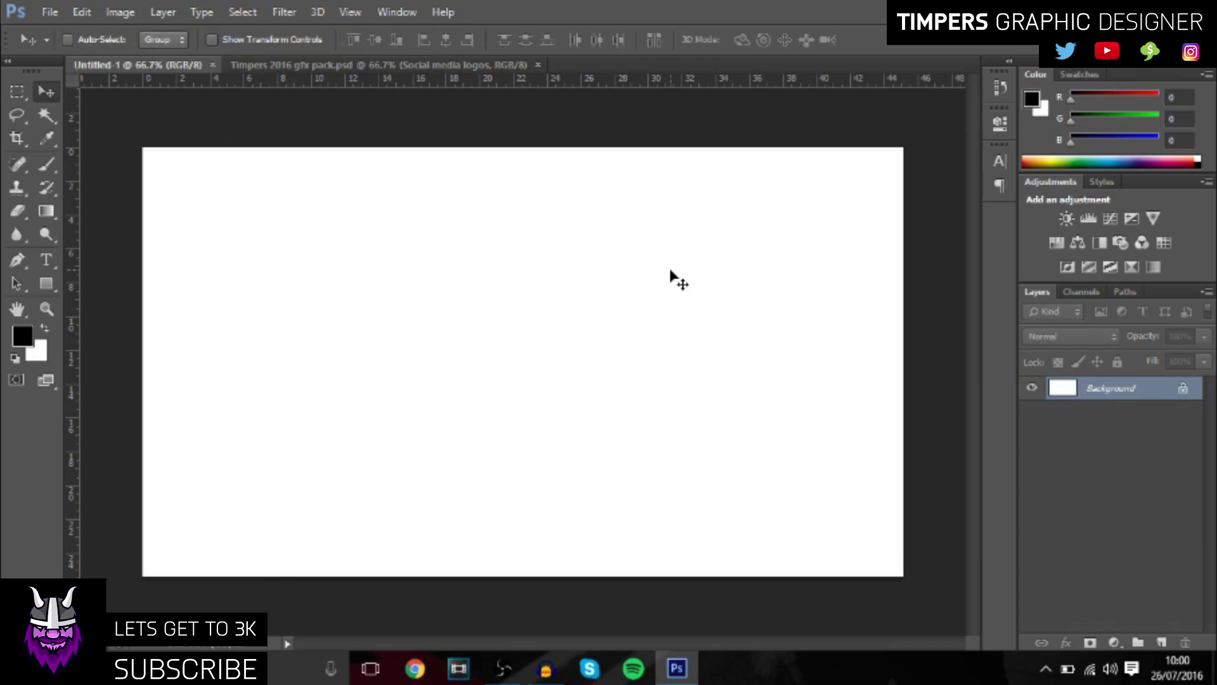
{"action": "left_click", "coordinate": [23, 336]}
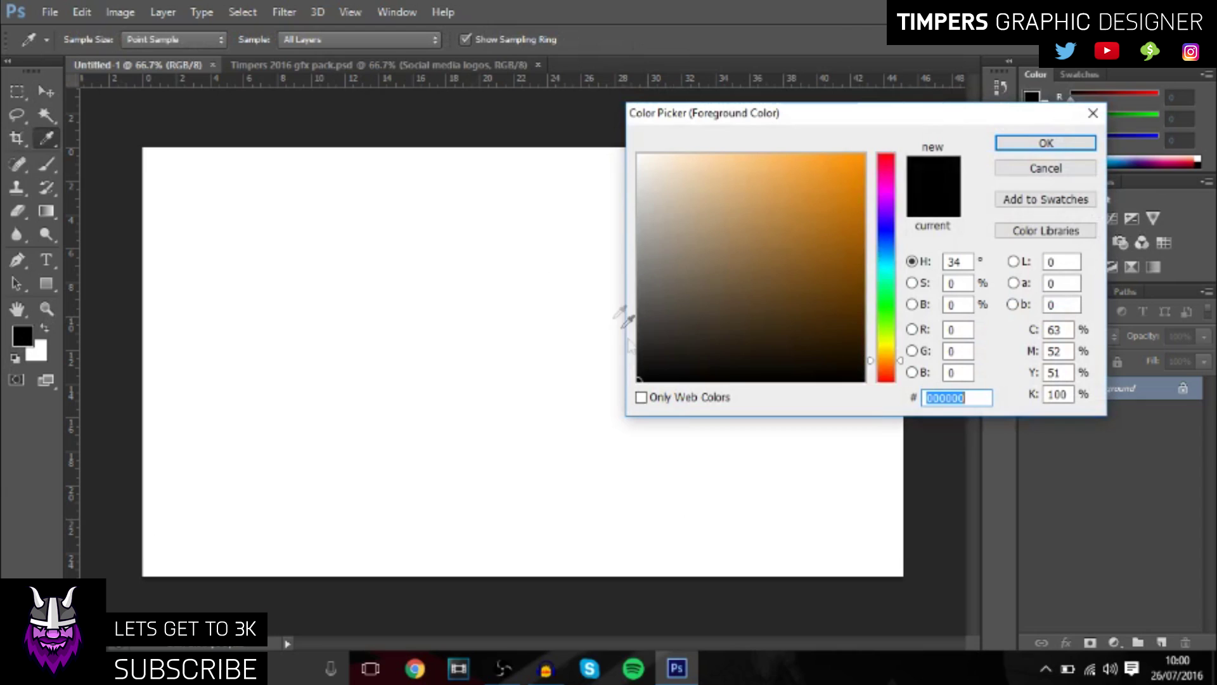
{"action": "left_click", "coordinate": [638, 371]}
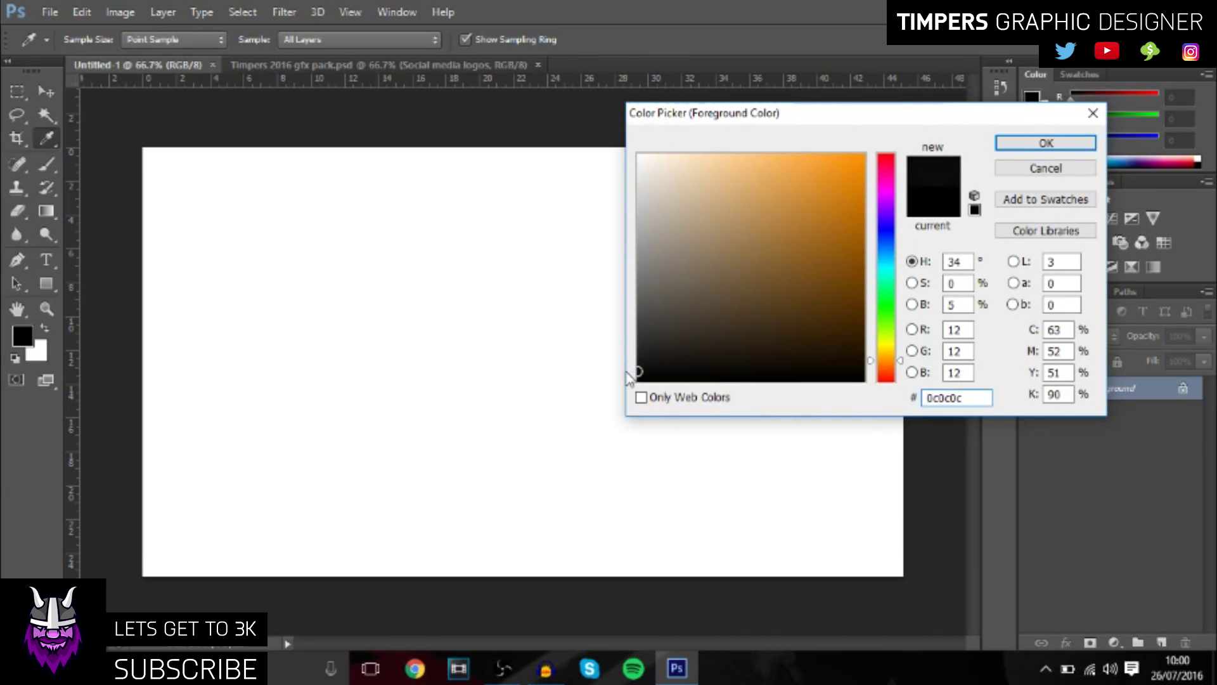
{"action": "key", "text": "Return"}
{"action": "key", "text": "alt+BackSpace"}
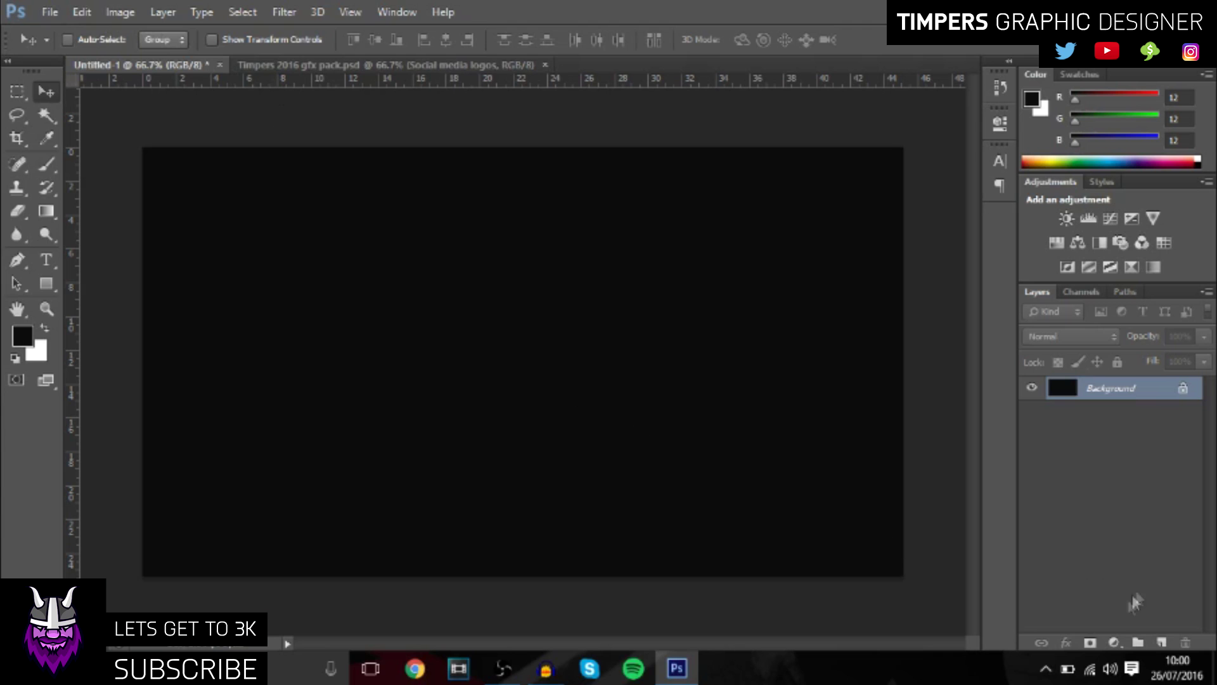
On a new Layer 1, paint a large soft white glow along the top edge.
{"action": "left_click", "coordinate": [1161, 642]}
{"action": "left_click", "coordinate": [45, 328]}
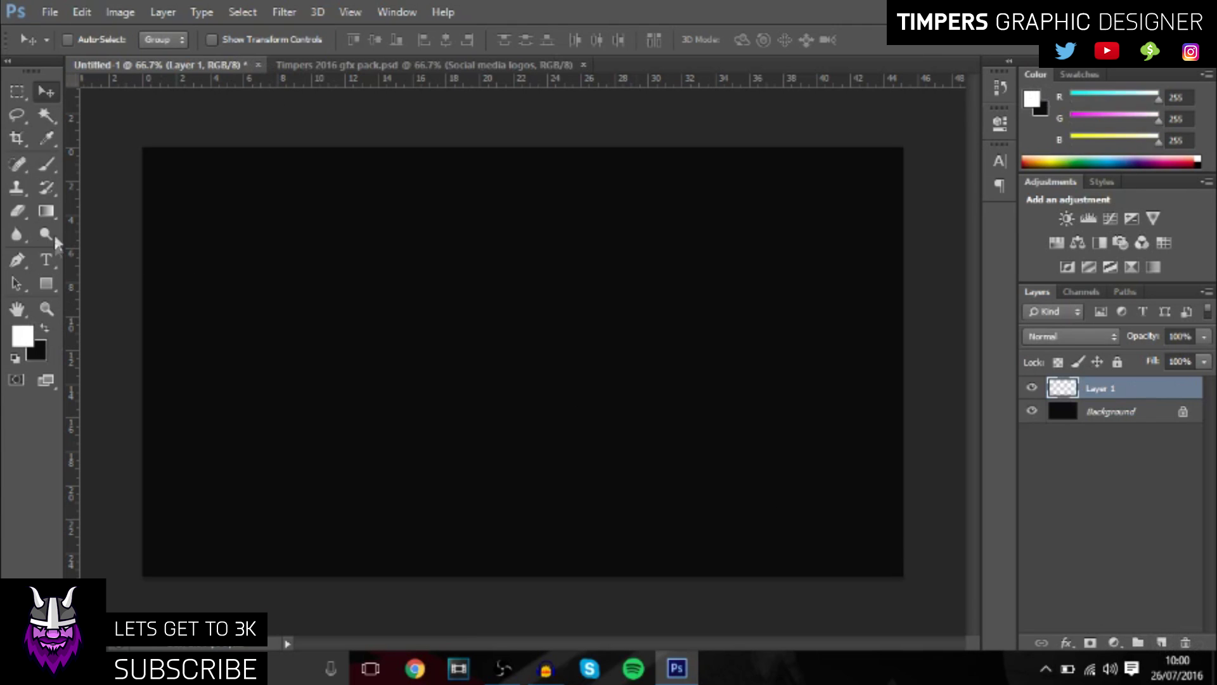
{"action": "left_click", "coordinate": [46, 163]}
{"action": "scroll", "coordinate": [427, 279], "scroll_direction": "down", "scroll_amount": 4}
{"action": "mouse_move", "coordinate": [546, 346]}
{"action": "left_mouse_down"}
{"action": "mouse_move", "coordinate": [484, 379]}
{"action": "mouse_move", "coordinate": [514, 372]}
{"action": "mouse_move", "coordinate": [543, 400]}
{"action": "mouse_move", "coordinate": [526, 399]}
{"action": "left_mouse_up"}
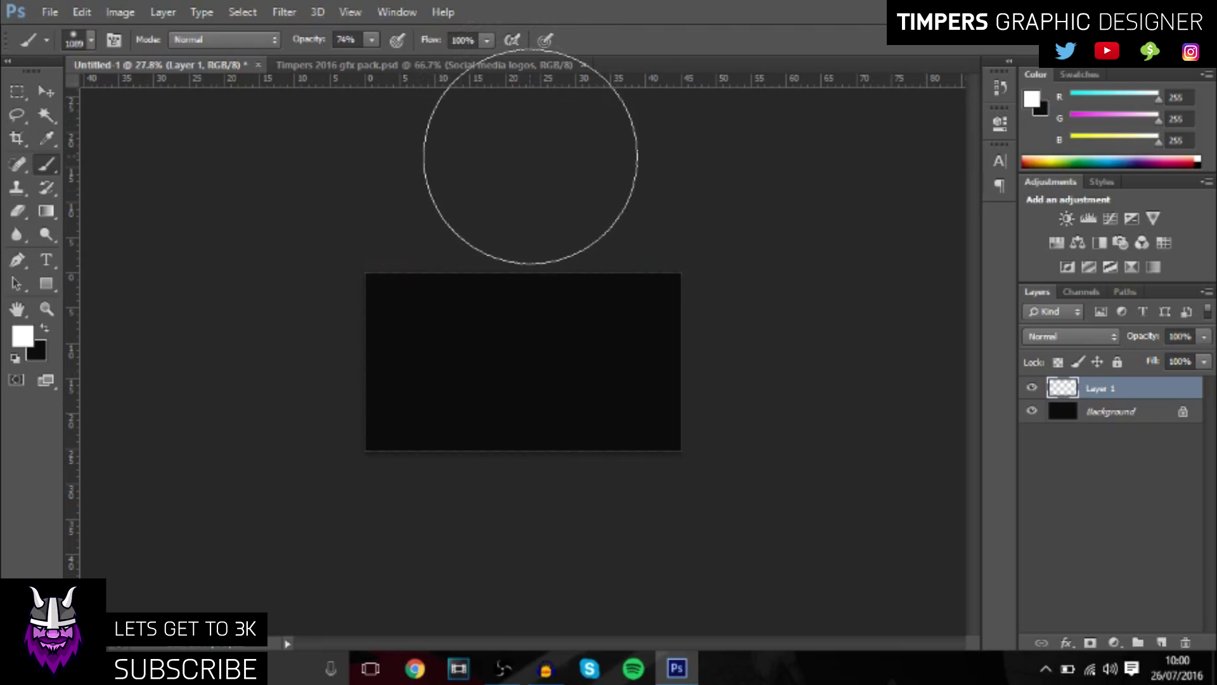
{"action": "left_click", "coordinate": [531, 156]}
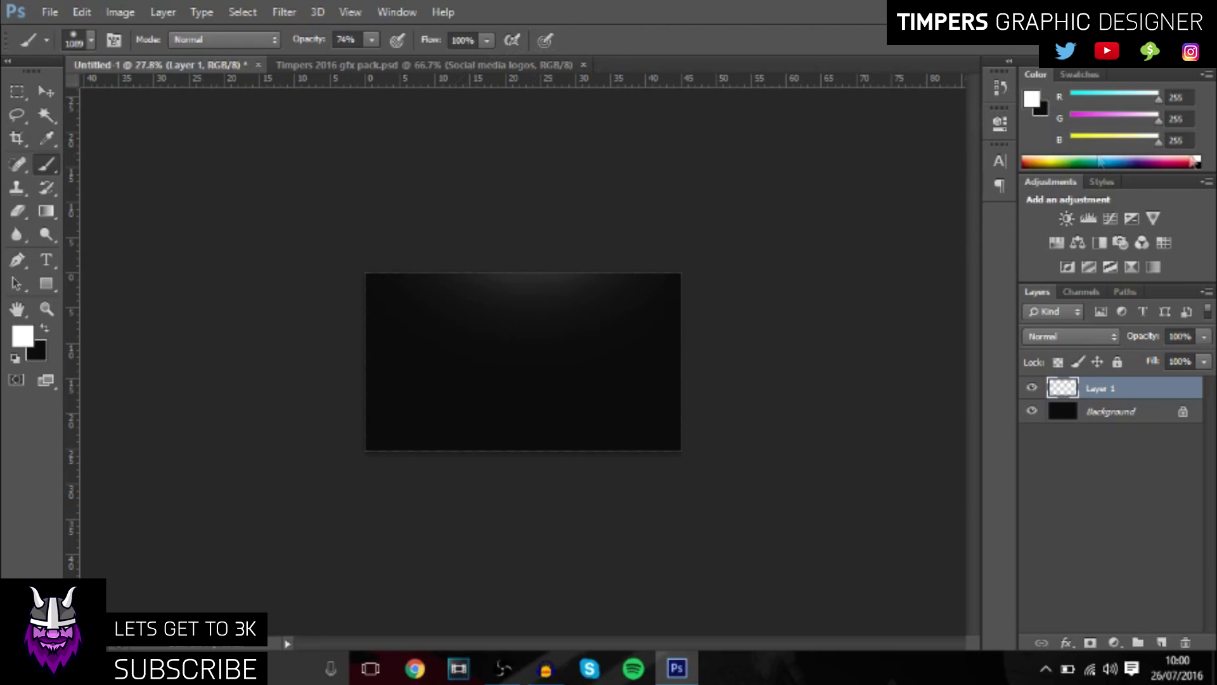
On a new Layer 2, paint a white glow along the bottom and blend it as Overlay.
{"action": "left_click", "coordinate": [1161, 643]}
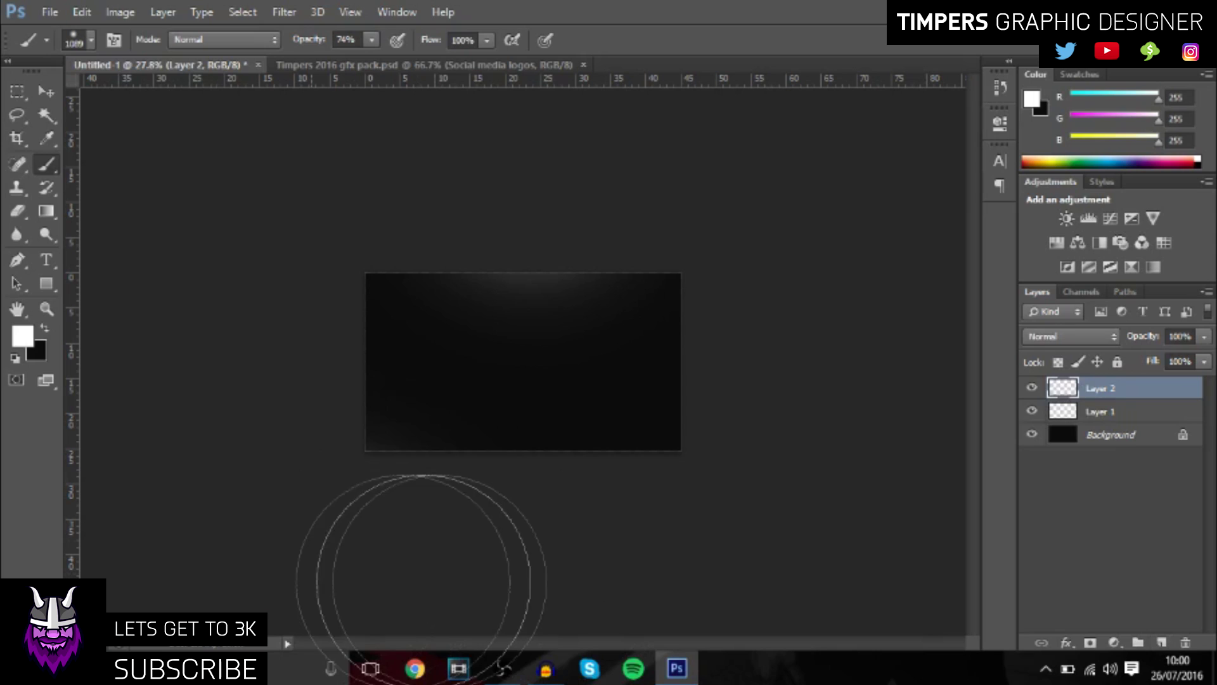
{"action": "left_click_drag", "start_coordinate": [422, 580], "coordinate": [596, 580]}
{"action": "left_click", "coordinate": [1070, 336]}
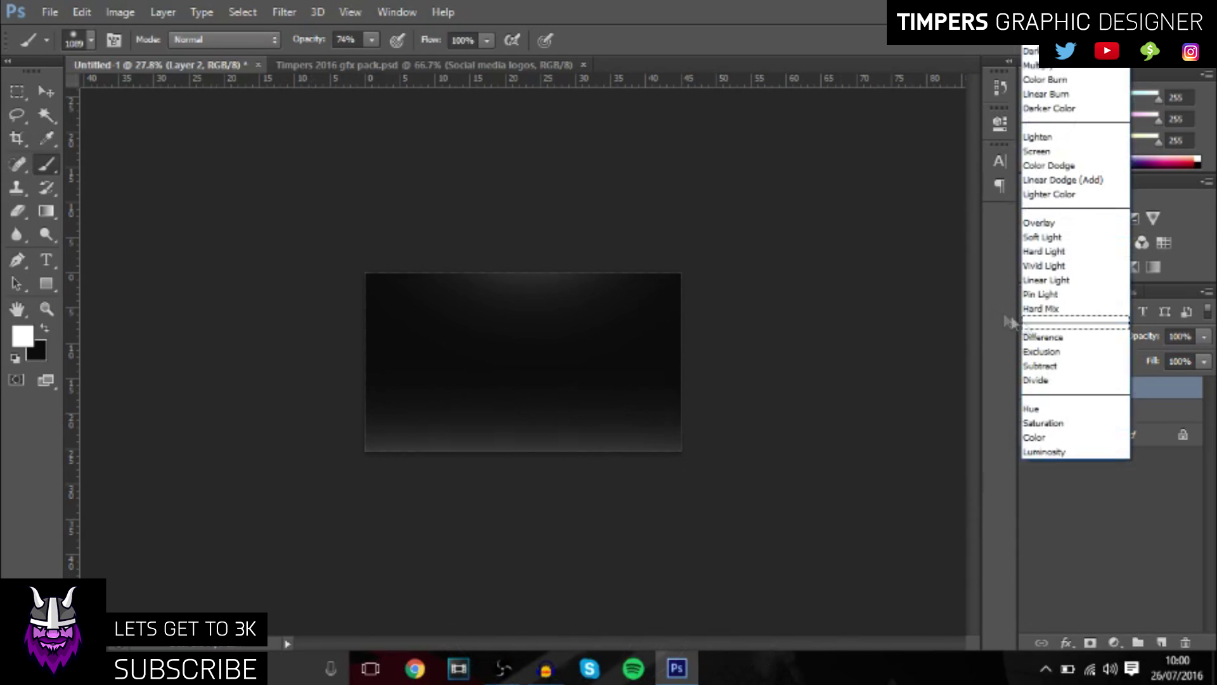
{"action": "left_click", "coordinate": [1028, 223]}
{"action": "left_click", "coordinate": [46, 91]}
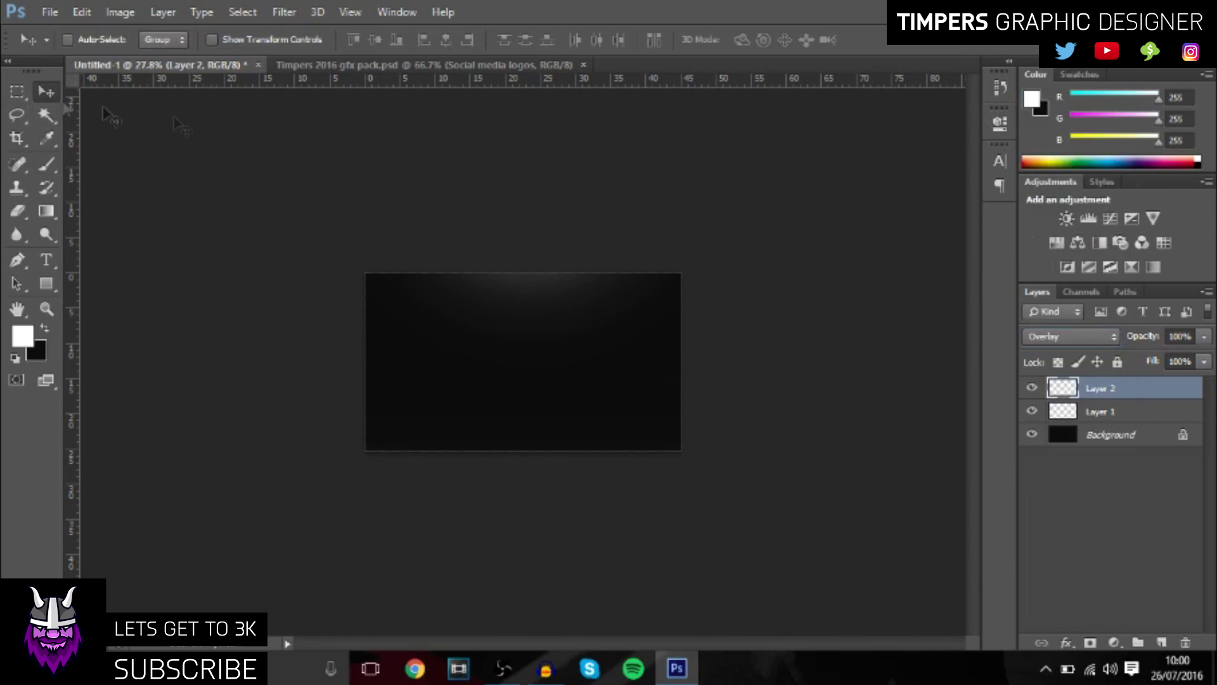
{"action": "scroll", "coordinate": [558, 305], "scroll_direction": "up", "scroll_amount": 2}
On new Layer 3, paint a vivid purple glow along the bottom with a 1041 px brush.
{"action": "left_click", "coordinate": [446, 64]}
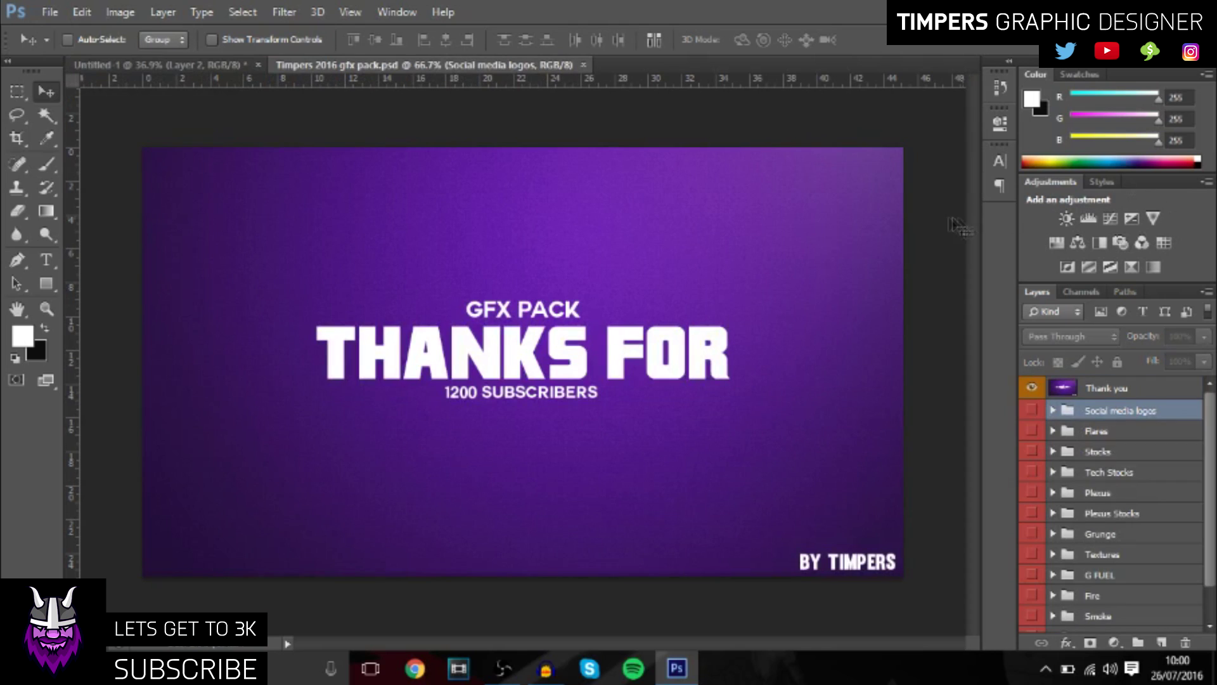
{"action": "left_click", "coordinate": [184, 65]}
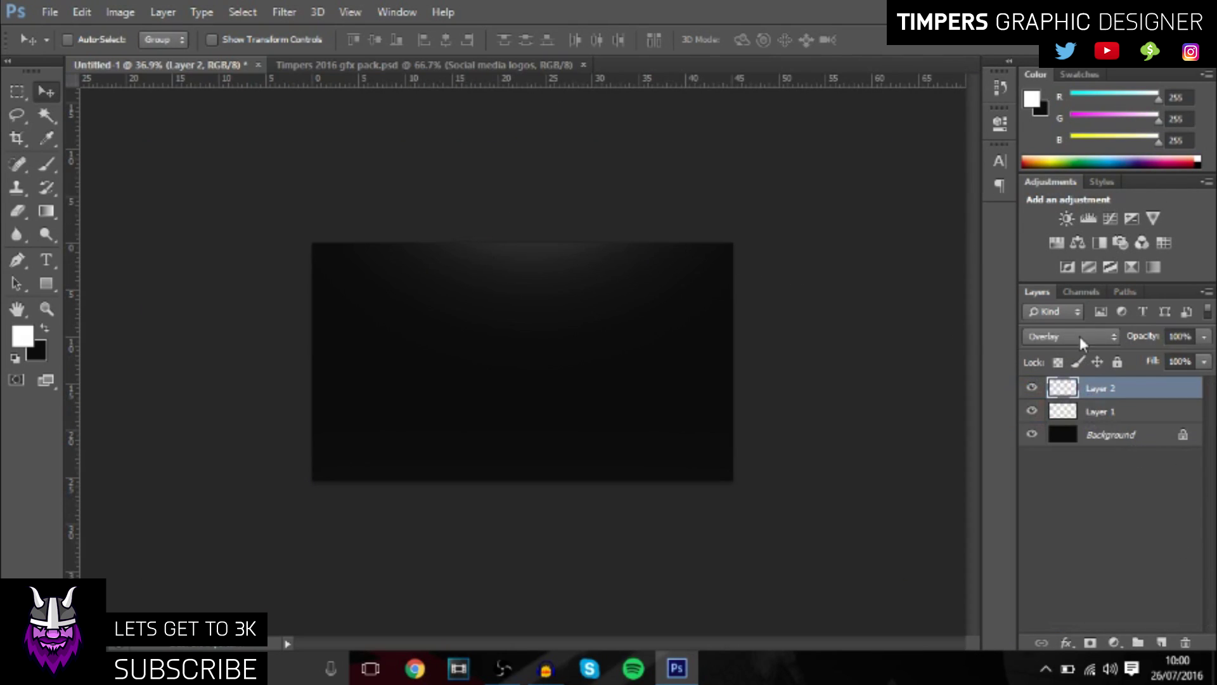
{"action": "left_click", "coordinate": [1162, 643]}
{"action": "left_click", "coordinate": [46, 163]}
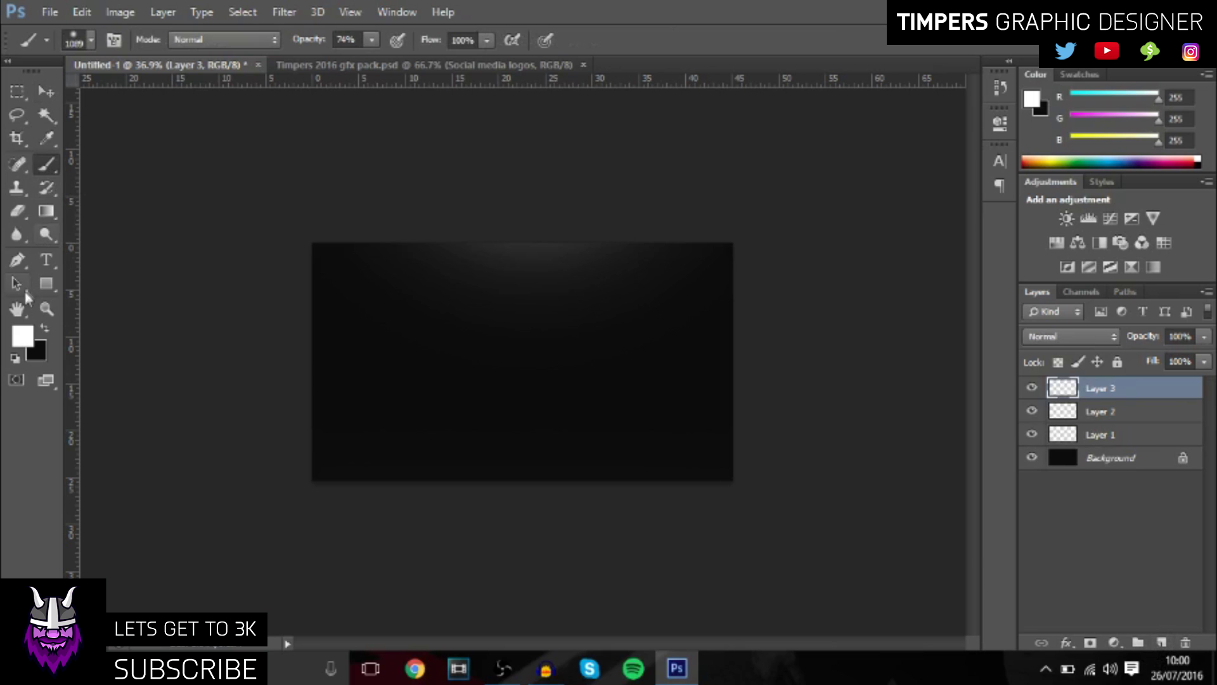
{"action": "left_click", "coordinate": [23, 336]}
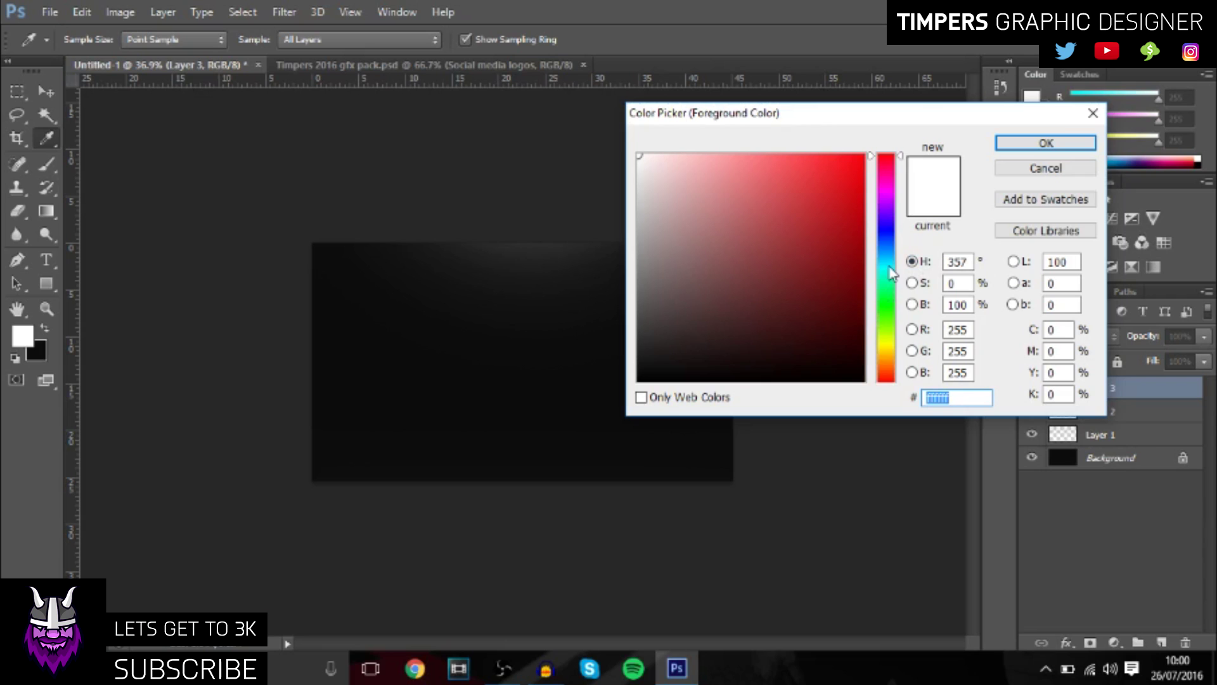
{"action": "left_click", "coordinate": [893, 201]}
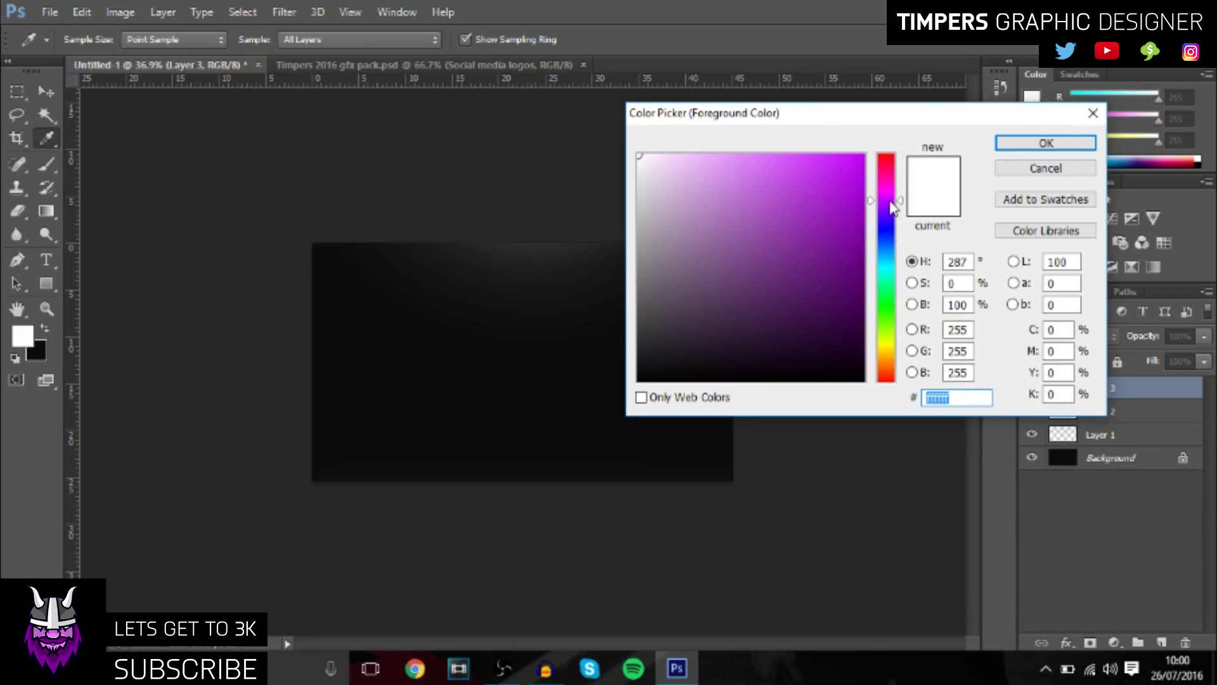
{"action": "left_click", "coordinate": [847, 172]}
{"action": "left_click", "coordinate": [1046, 143]}
{"action": "key", "text": "b"}
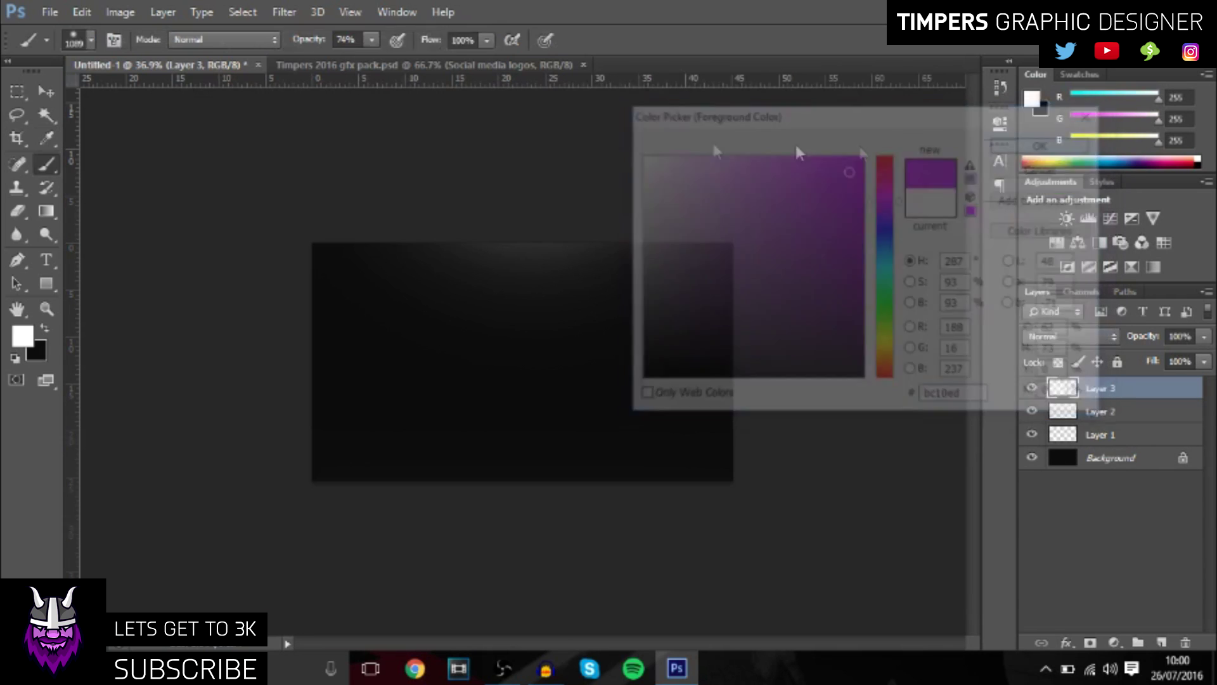
{"action": "right_click", "coordinate": [489, 368], "text": "alt"}
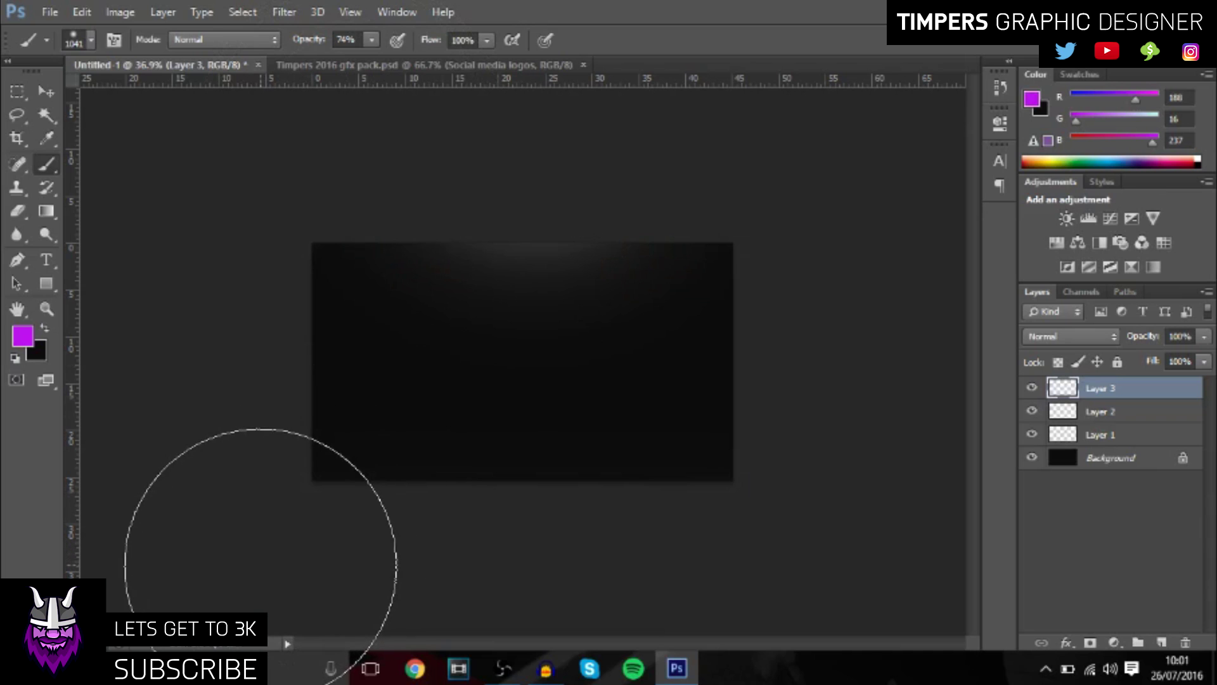
{"action": "left_click_drag", "start_coordinate": [274, 609], "coordinate": [900, 533]}
Try Layer 3's blend modes and settle on Soft Light.
{"action": "left_click", "coordinate": [1065, 335]}
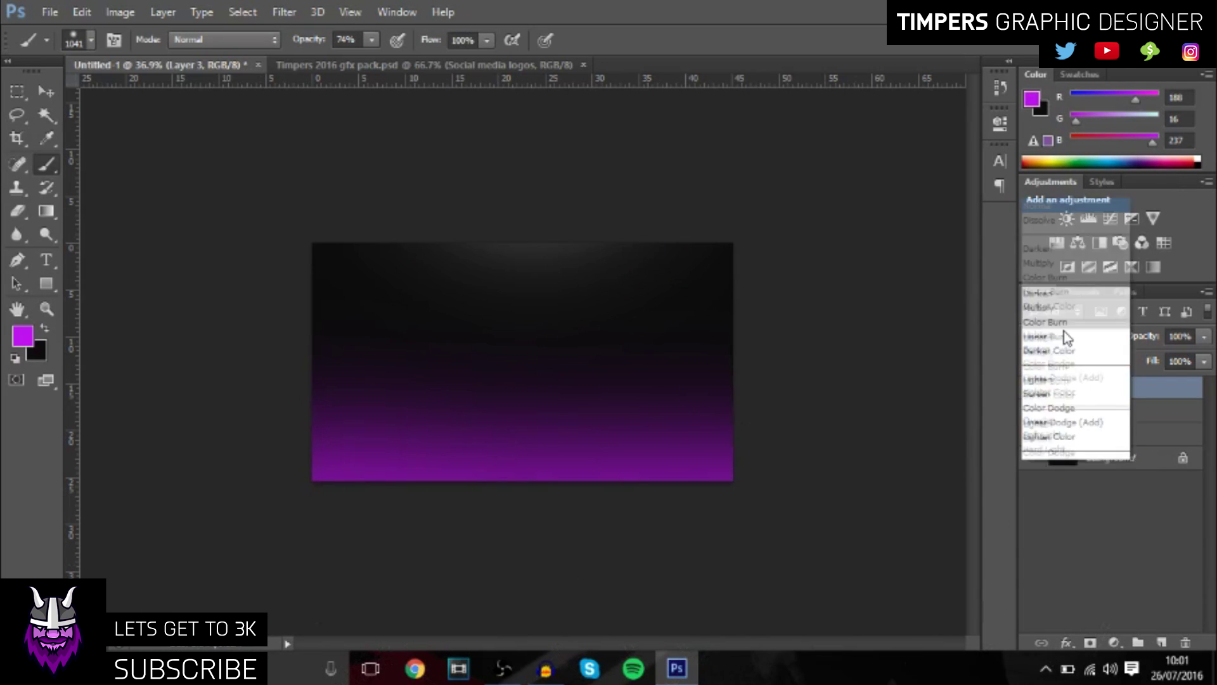
{"action": "key", "text": "Escape"}
{"action": "scroll", "coordinate": [1070, 336], "scroll_direction": "down", "scroll_amount": 8}
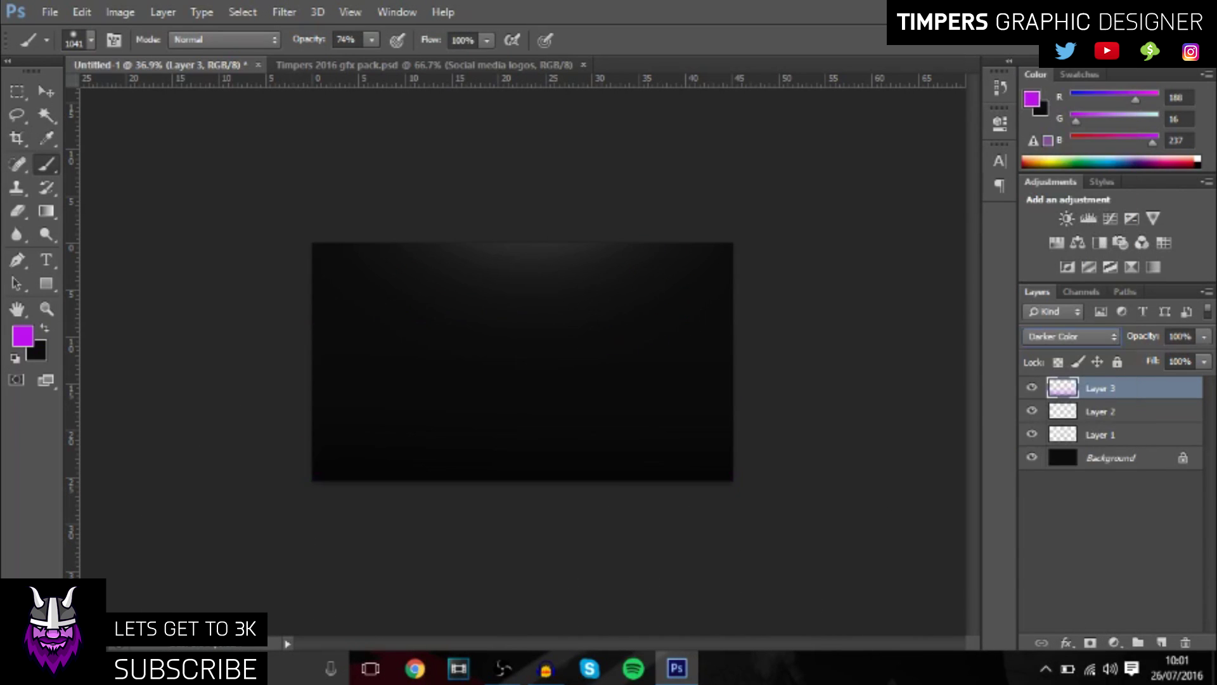
{"action": "scroll", "coordinate": [1070, 336], "scroll_direction": "down", "scroll_amount": 7}
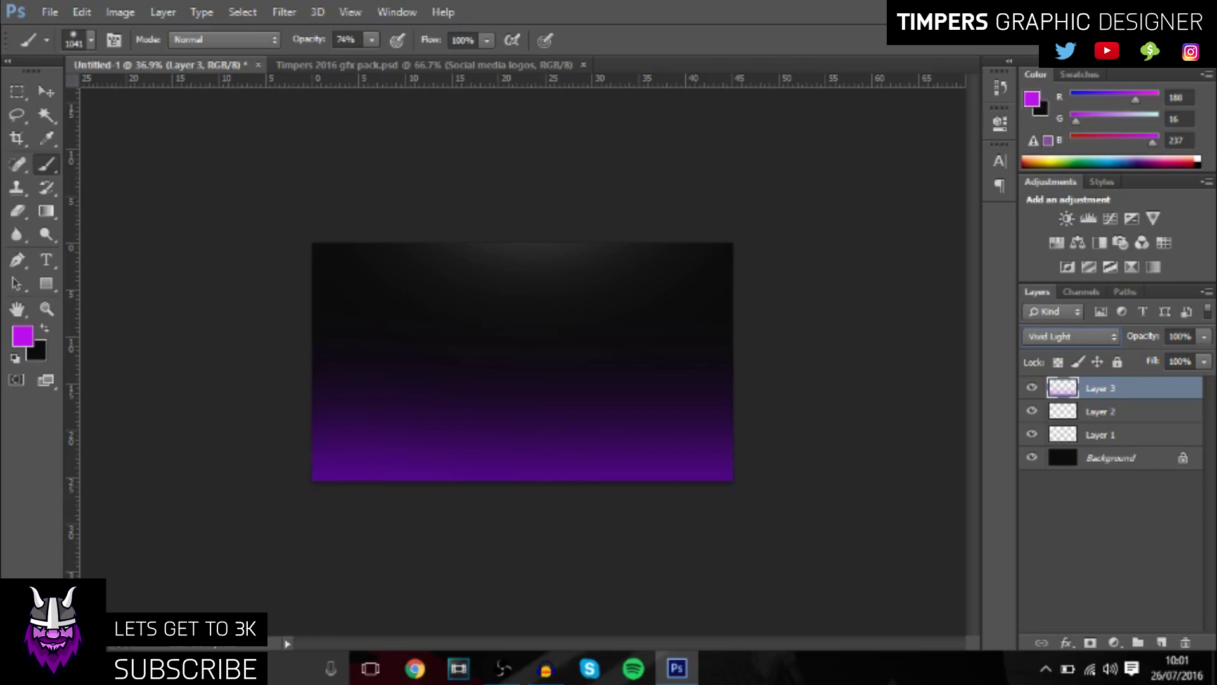
{"action": "scroll", "coordinate": [1211, 398], "scroll_direction": "up", "scroll_amount": 3}
{"action": "scroll", "coordinate": [1214, 326], "scroll_direction": "down", "scroll_amount": 1}
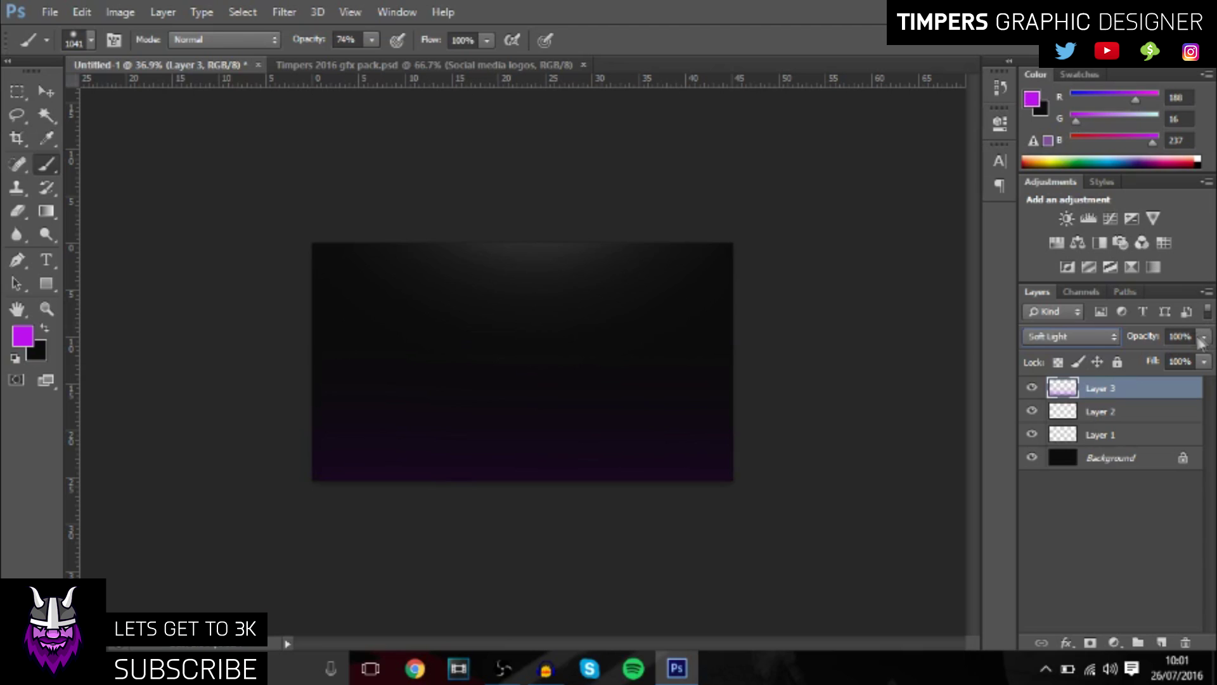
Add Layer 4 with white light from a smaller 515 px brush, blended in Overlay.
{"action": "left_click", "coordinate": [1162, 643]}
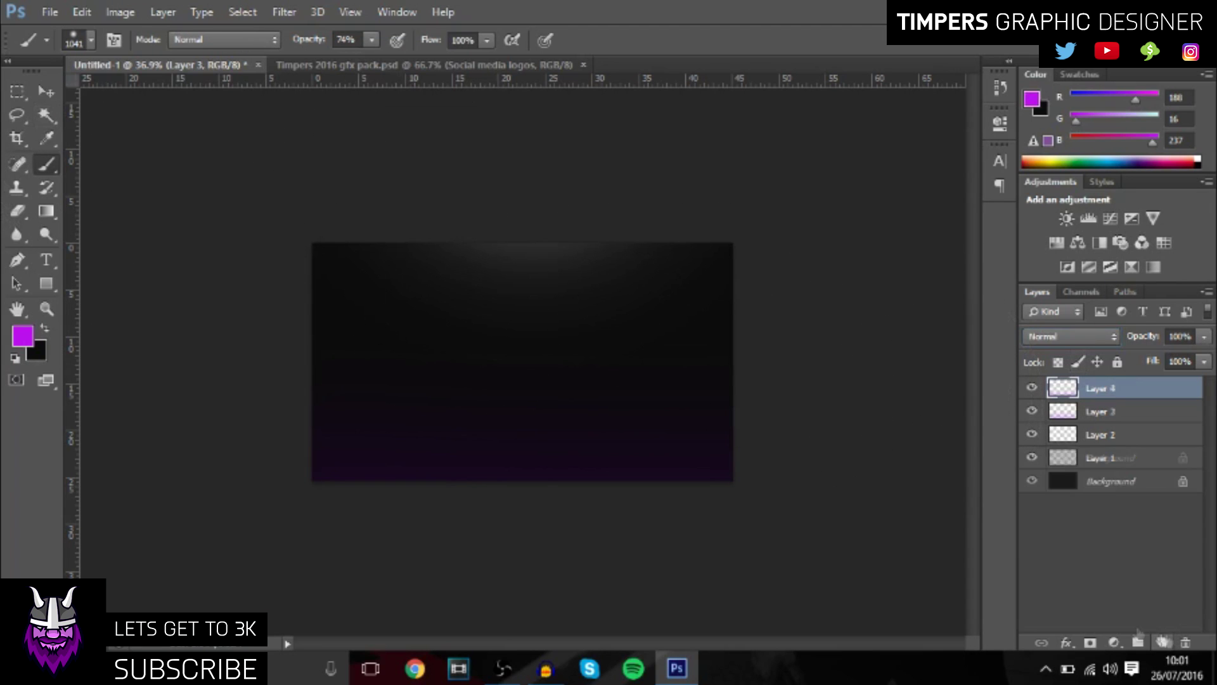
{"action": "left_click", "coordinate": [22, 336]}
{"action": "left_click", "coordinate": [645, 158]}
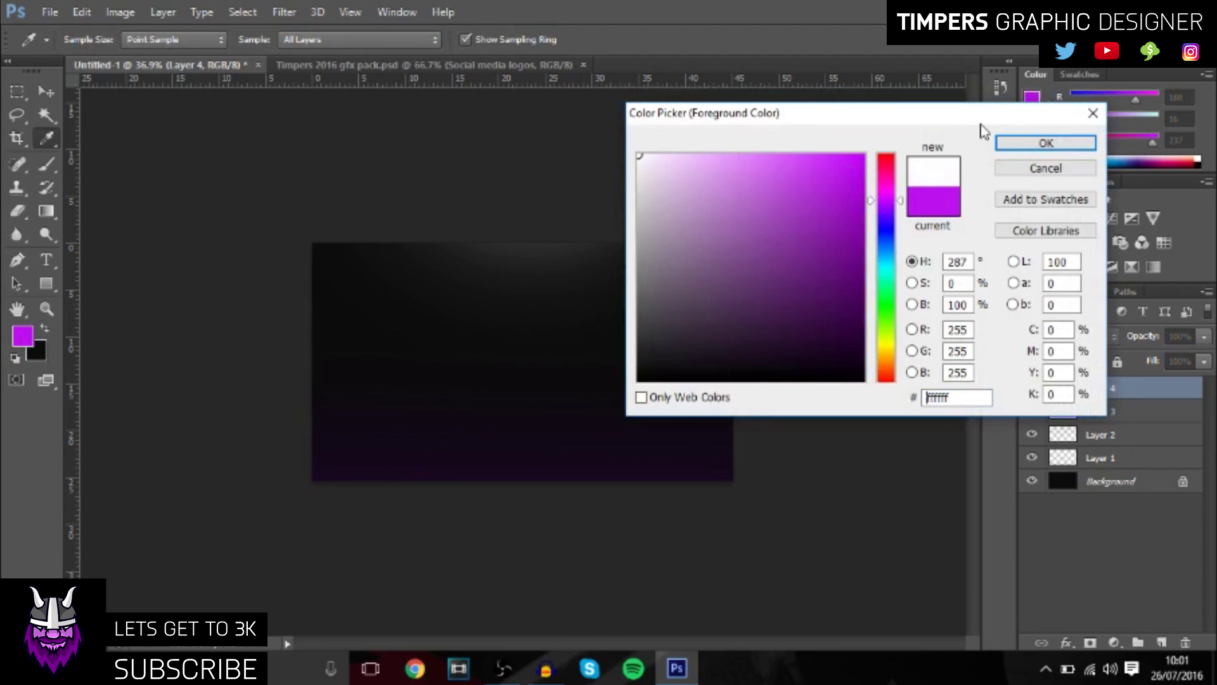
{"action": "left_click", "coordinate": [1041, 144]}
{"action": "left_click_drag", "start_coordinate": [519, 374], "coordinate": [489, 386]}
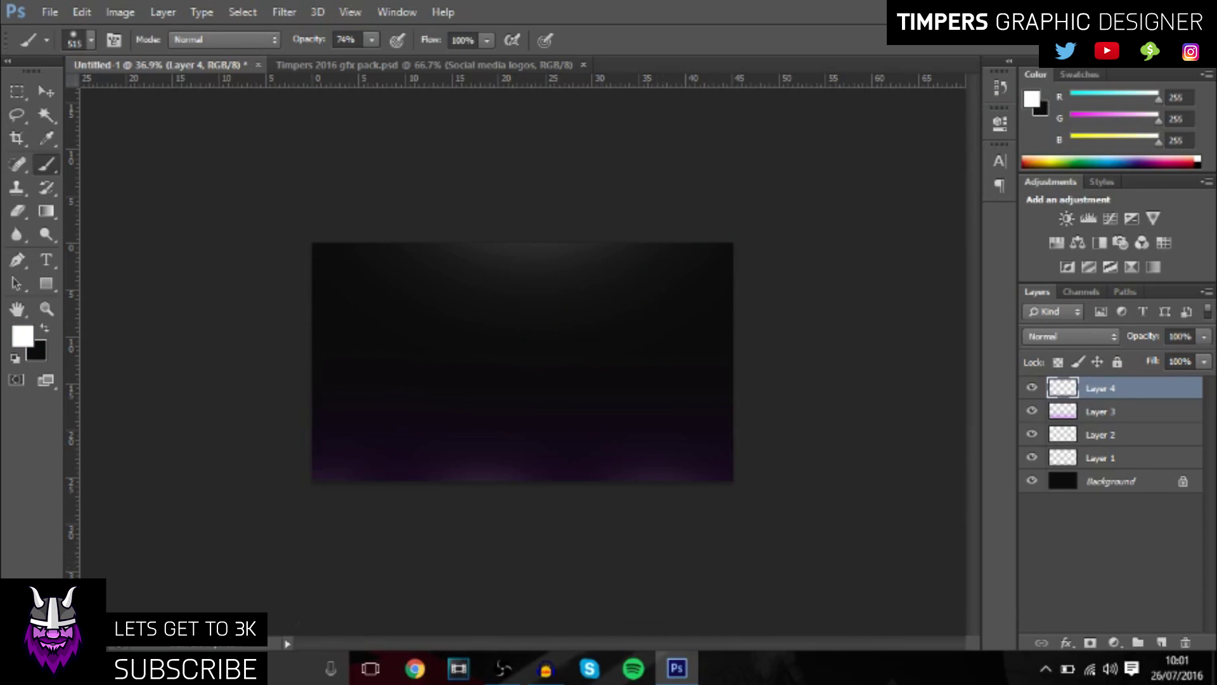
{"action": "left_click", "coordinate": [1091, 337]}
{"action": "left_click", "coordinate": [1040, 220]}
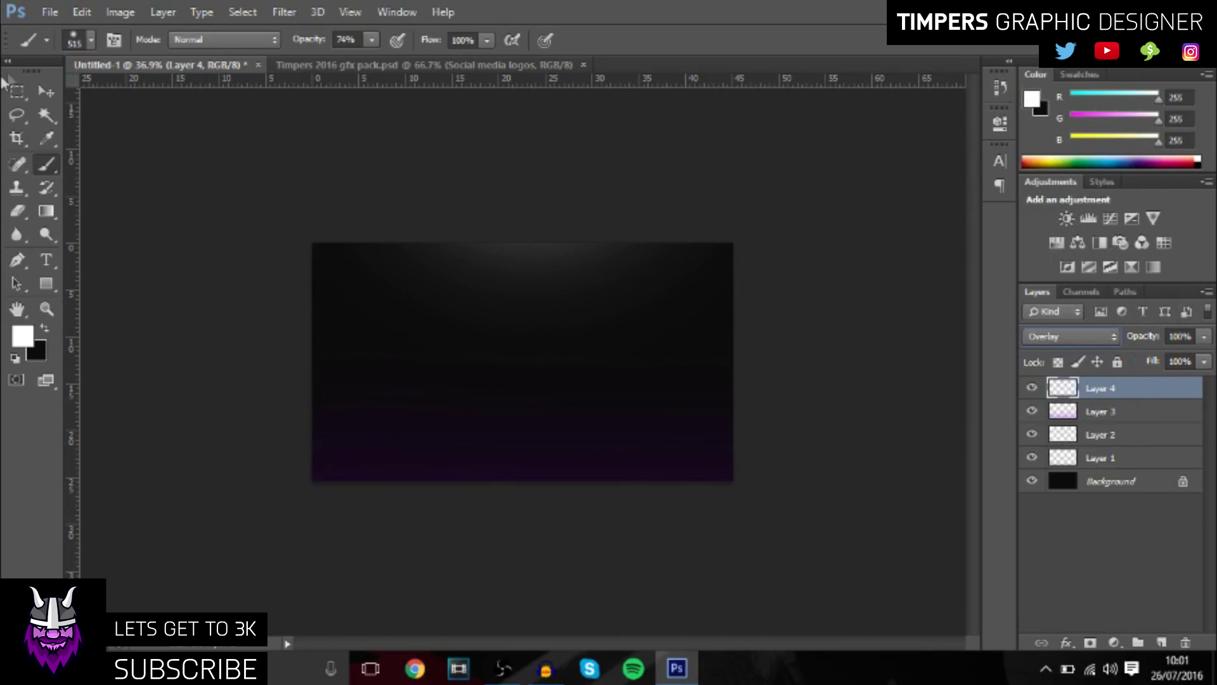
{"action": "left_click", "coordinate": [45, 92]}
Drag the dark smoke texture from the gfx pack's Stocks group into Untitled-1.
{"action": "left_click", "coordinate": [322, 64]}
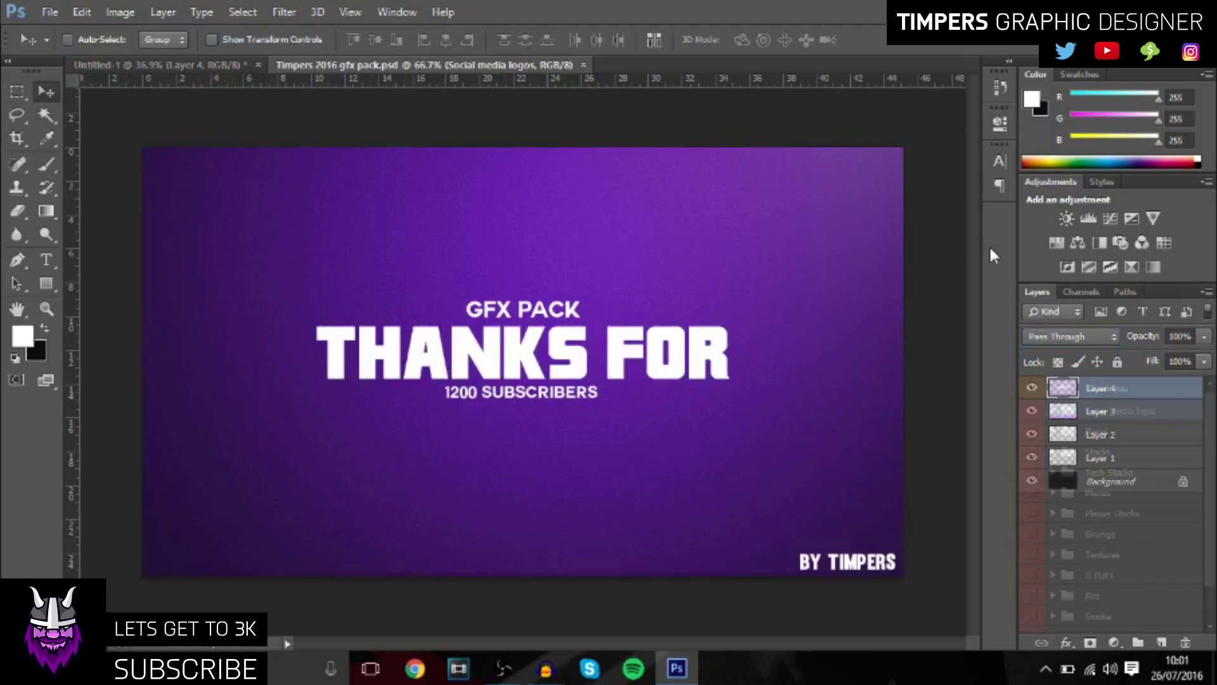
{"action": "left_click", "coordinate": [1053, 451]}
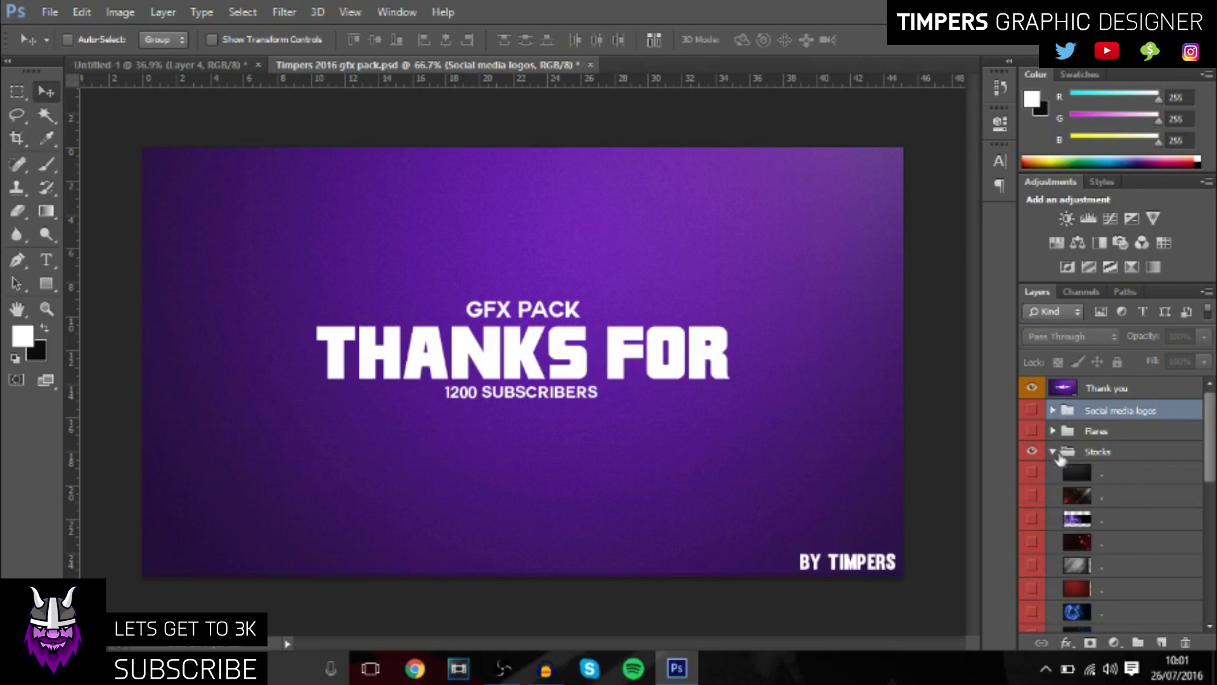
{"action": "scroll", "coordinate": [1053, 485], "scroll_direction": "down", "scroll_amount": 3}
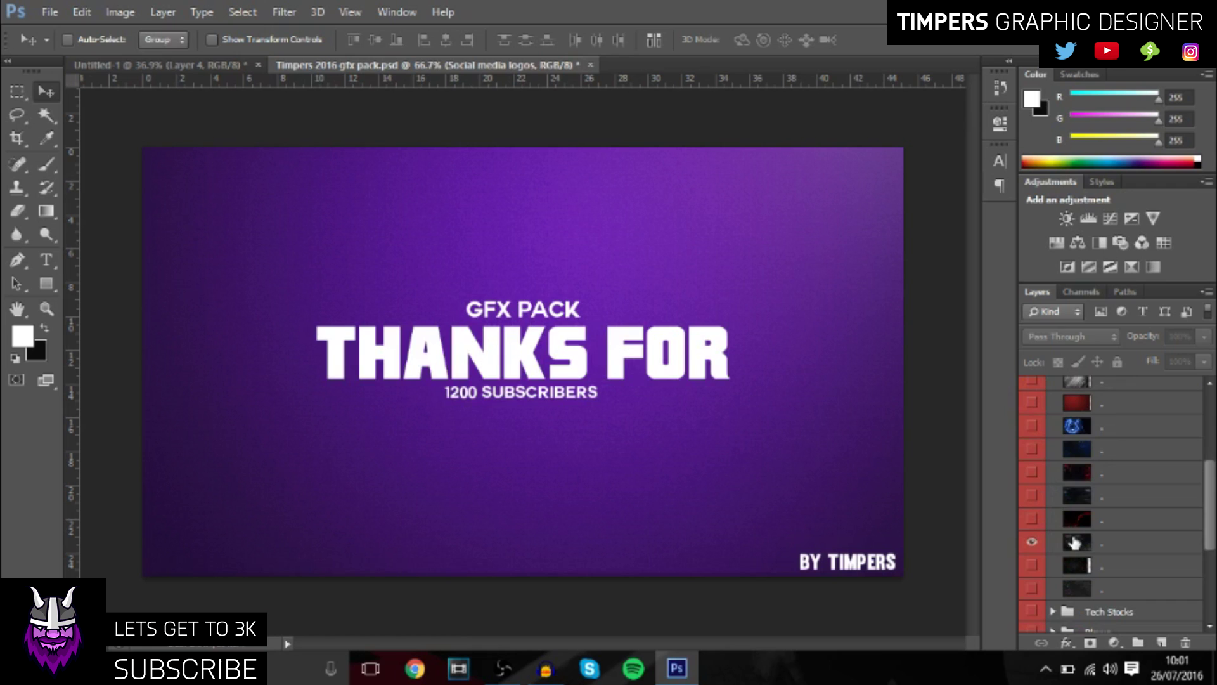
{"action": "left_click", "coordinate": [1076, 543]}
{"action": "scroll", "coordinate": [1049, 494], "scroll_direction": "up", "scroll_amount": 3}
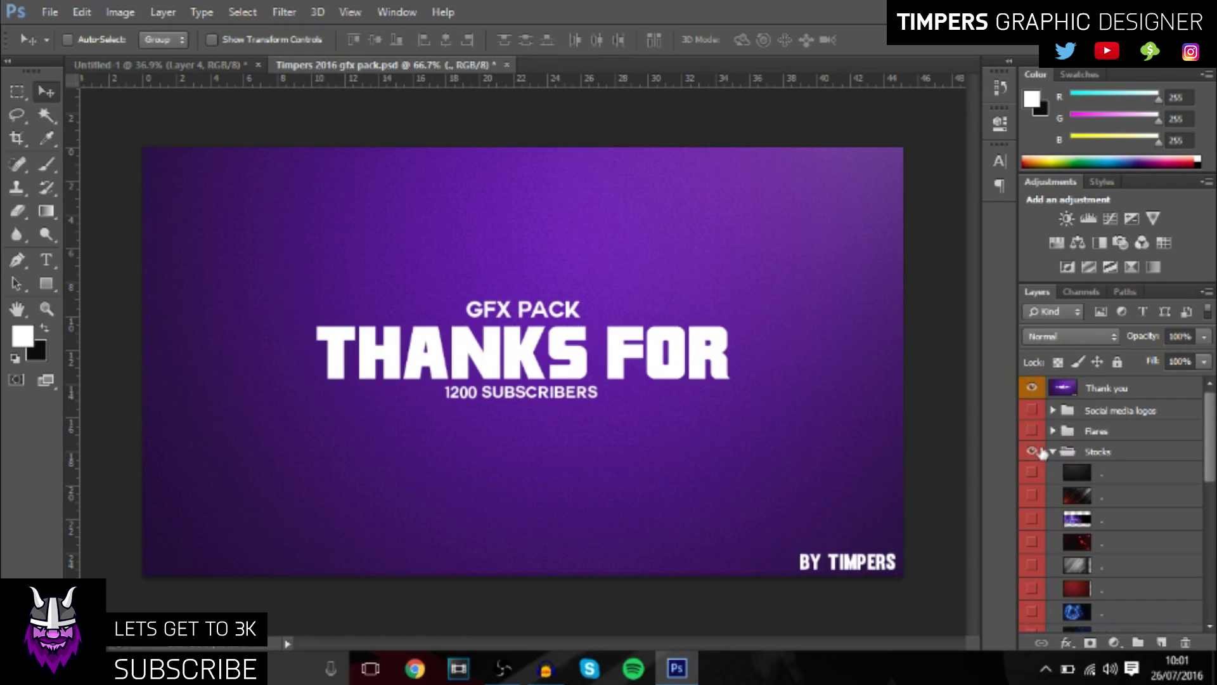
{"action": "left_click", "coordinate": [1032, 388]}
{"action": "scroll", "coordinate": [1098, 555], "scroll_direction": "down", "scroll_amount": 5}
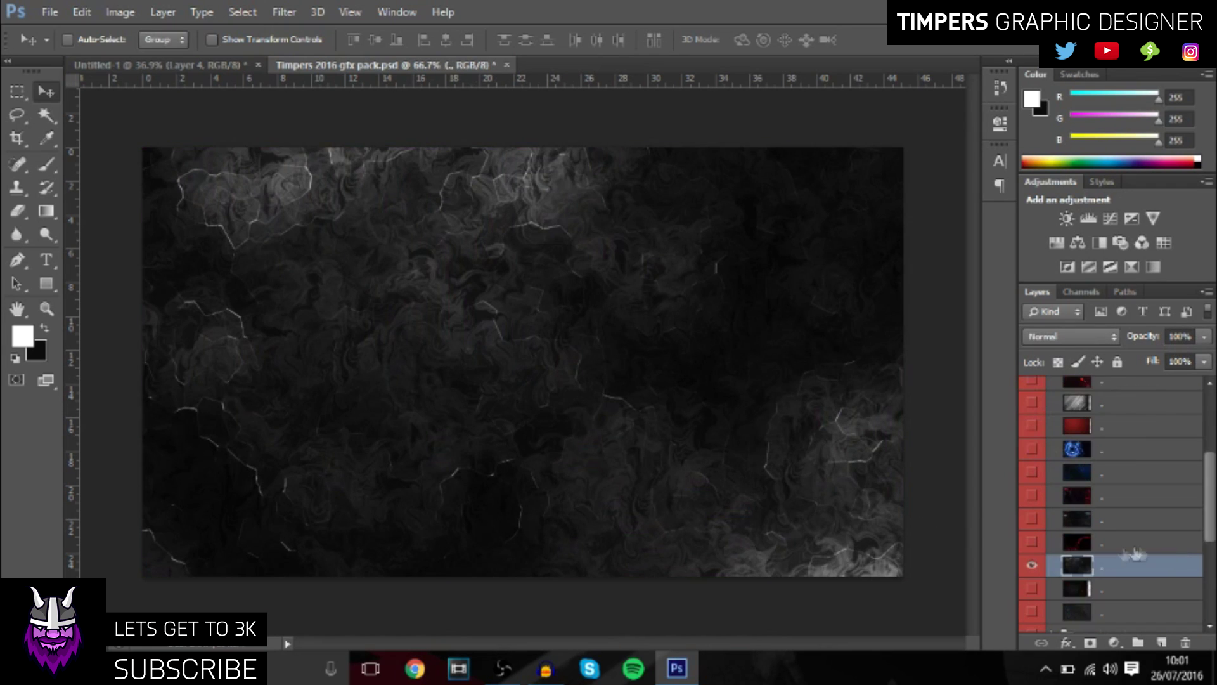
{"action": "left_click_drag", "start_coordinate": [488, 368], "coordinate": [566, 332]}
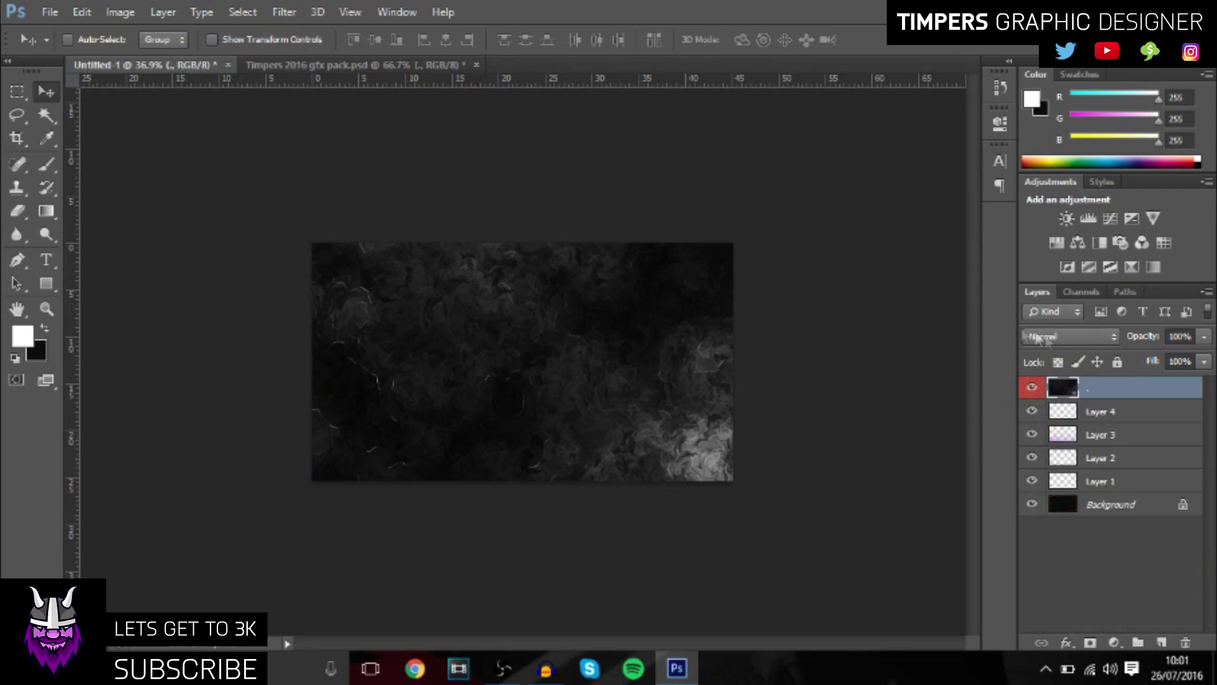
Blend the smoke texture in Color Dodge and duplicate the layer.
{"action": "left_click", "coordinate": [1045, 340]}
{"action": "left_click", "coordinate": [1057, 178]}
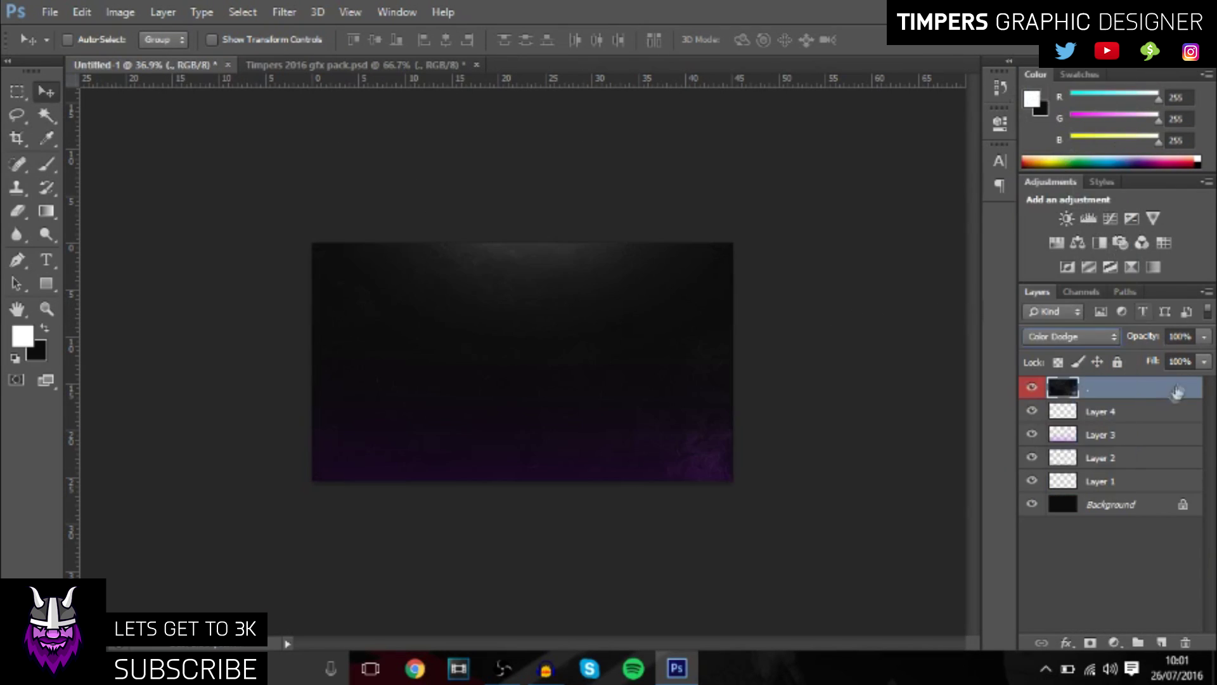
{"action": "key", "text": "ctrl+j"}
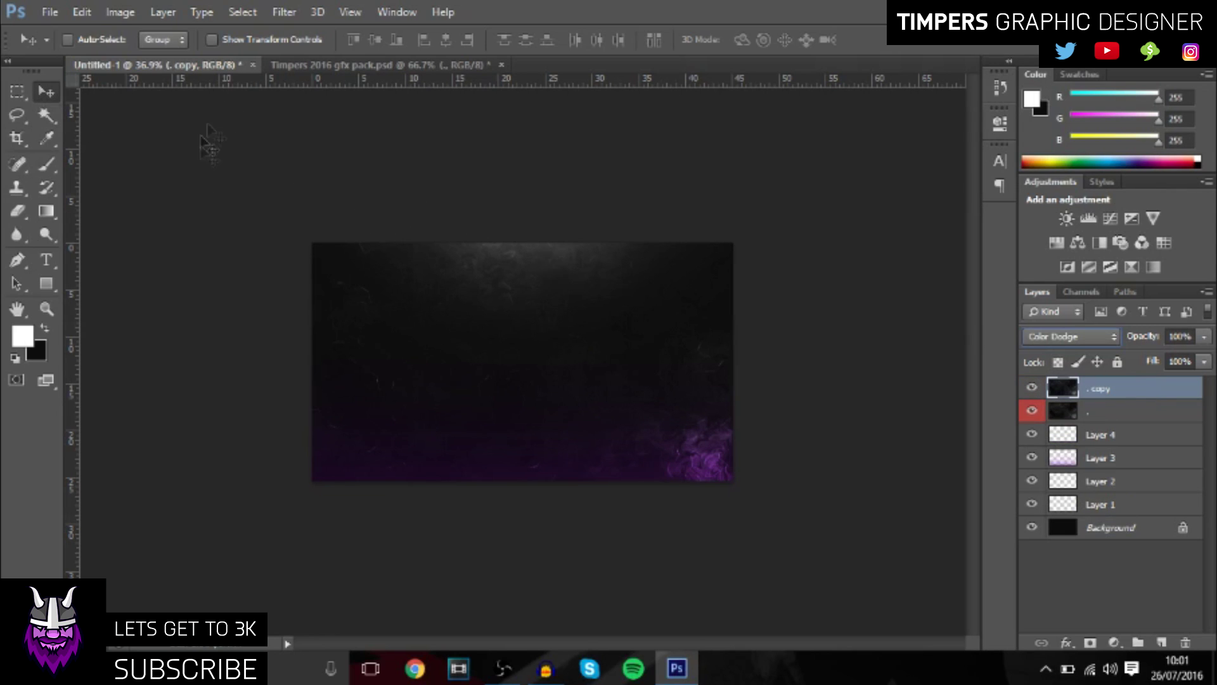
Bring the grey diagonal streaks layer from the gfx pack into Untitled-1.
{"action": "left_click", "coordinate": [287, 68]}
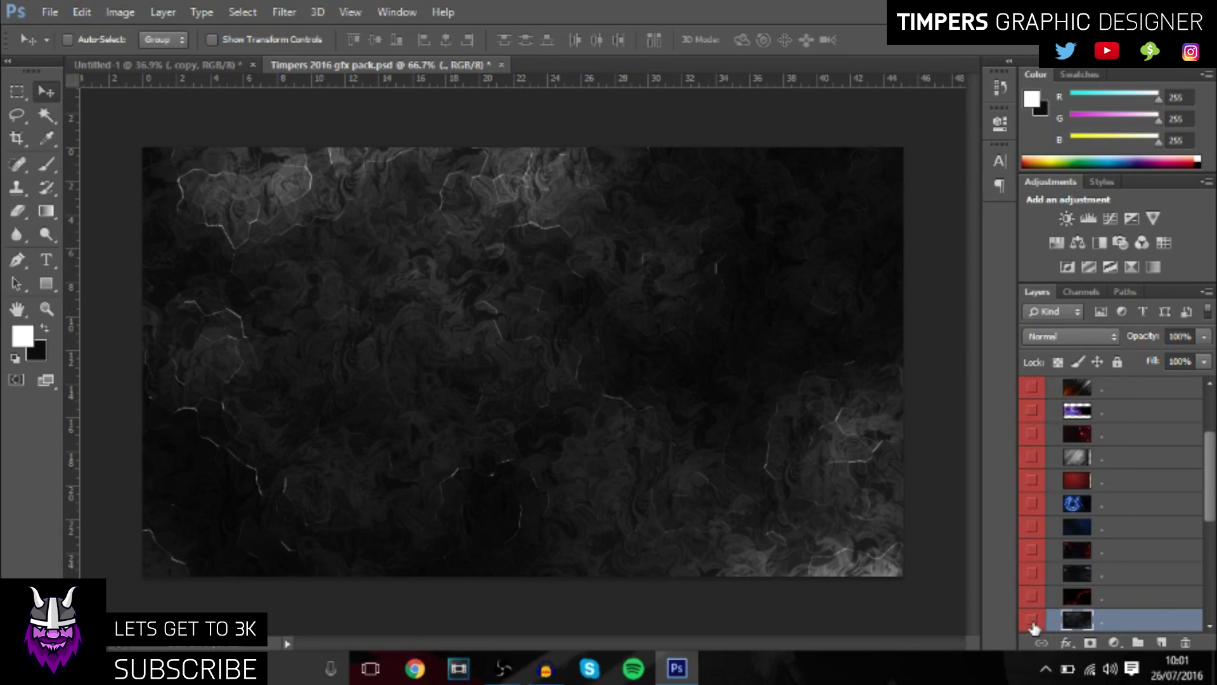
{"action": "left_click", "coordinate": [1032, 624]}
{"action": "left_click", "coordinate": [1032, 458]}
{"action": "left_click", "coordinate": [1116, 456]}
{"action": "mouse_move", "coordinate": [631, 336]}
{"action": "left_mouse_down"}
{"action": "mouse_move", "coordinate": [687, 389]}
{"action": "mouse_move", "coordinate": [243, 125]}
{"action": "mouse_move", "coordinate": [219, 66]}
{"action": "mouse_move", "coordinate": [632, 356]}
{"action": "mouse_move", "coordinate": [615, 398]}
{"action": "mouse_move", "coordinate": [443, 328]}
{"action": "left_mouse_up"}
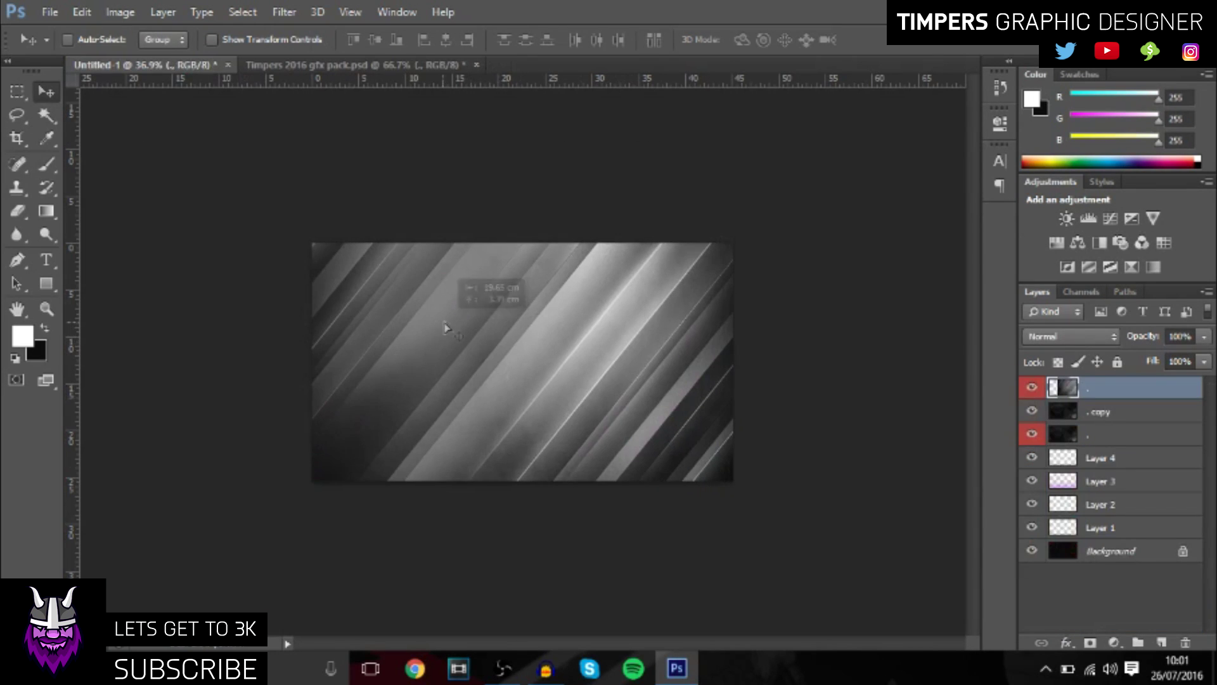
Set the streaks to Color Dodge, reposition them, and lower opacity to 66%.
{"action": "left_click", "coordinate": [1072, 335]}
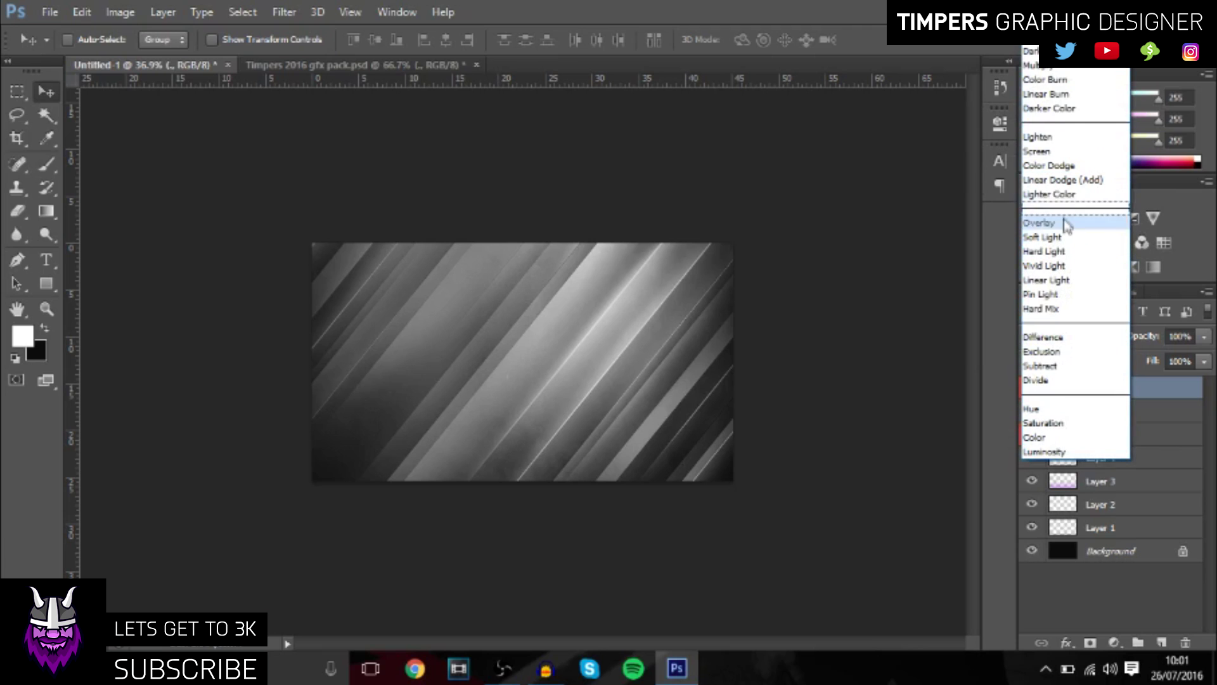
{"action": "key", "text": "Escape"}
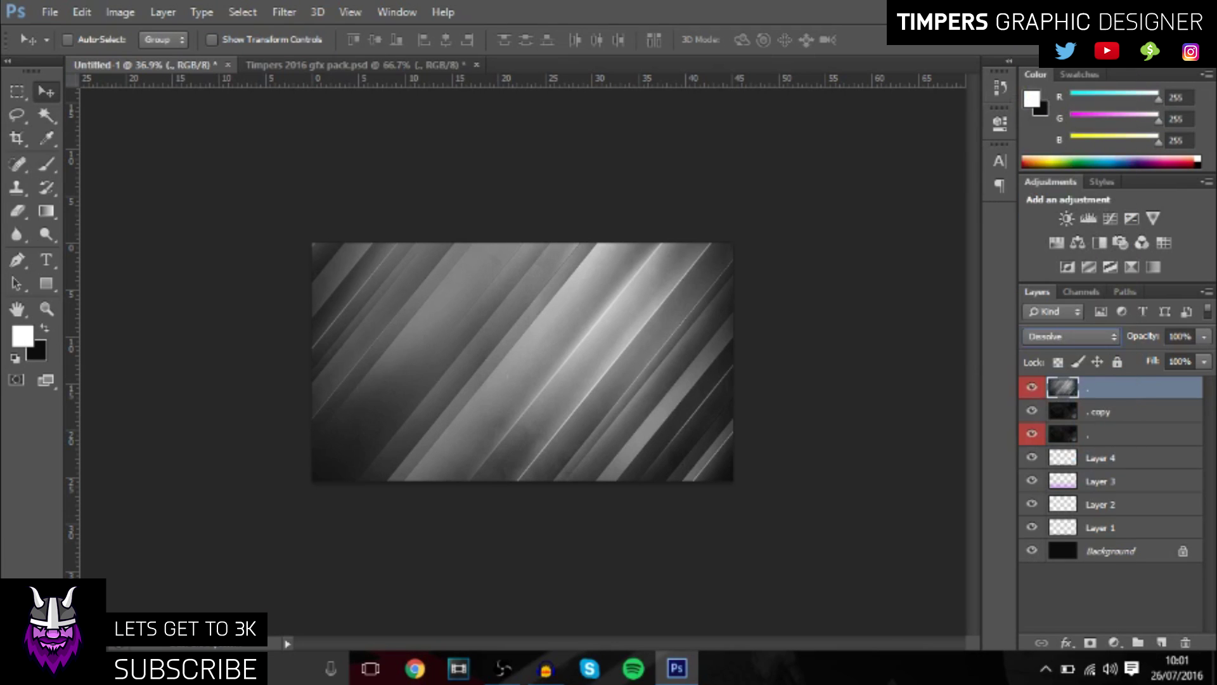
{"action": "key", "text": "Down"}
{"action": "key", "text": "Down"}
{"action": "key", "text": "Down"}
{"action": "key", "text": "Down"}
{"action": "key", "text": "Down"}
{"action": "key", "text": "Down"}
{"action": "key", "text": "Down"}
{"action": "key", "text": "Down"}
{"action": "key", "text": "Down"}
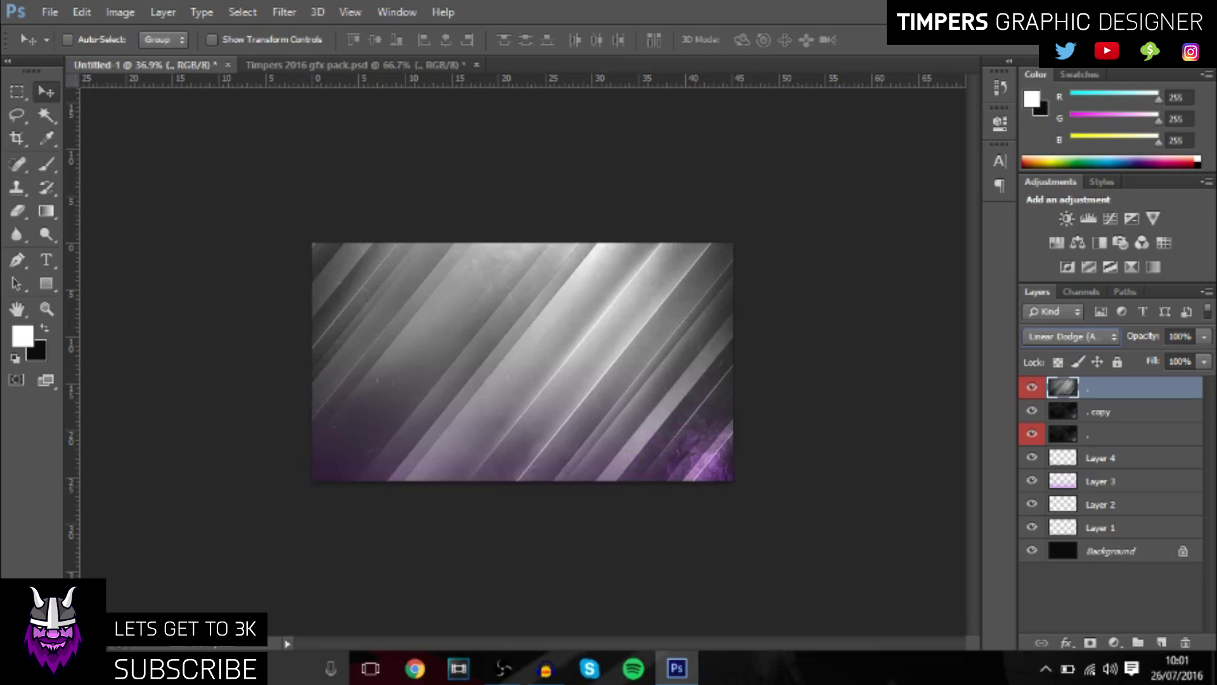
{"action": "key", "text": "Up"}
{"action": "key", "text": "Down"}
{"action": "key", "text": "Up"}
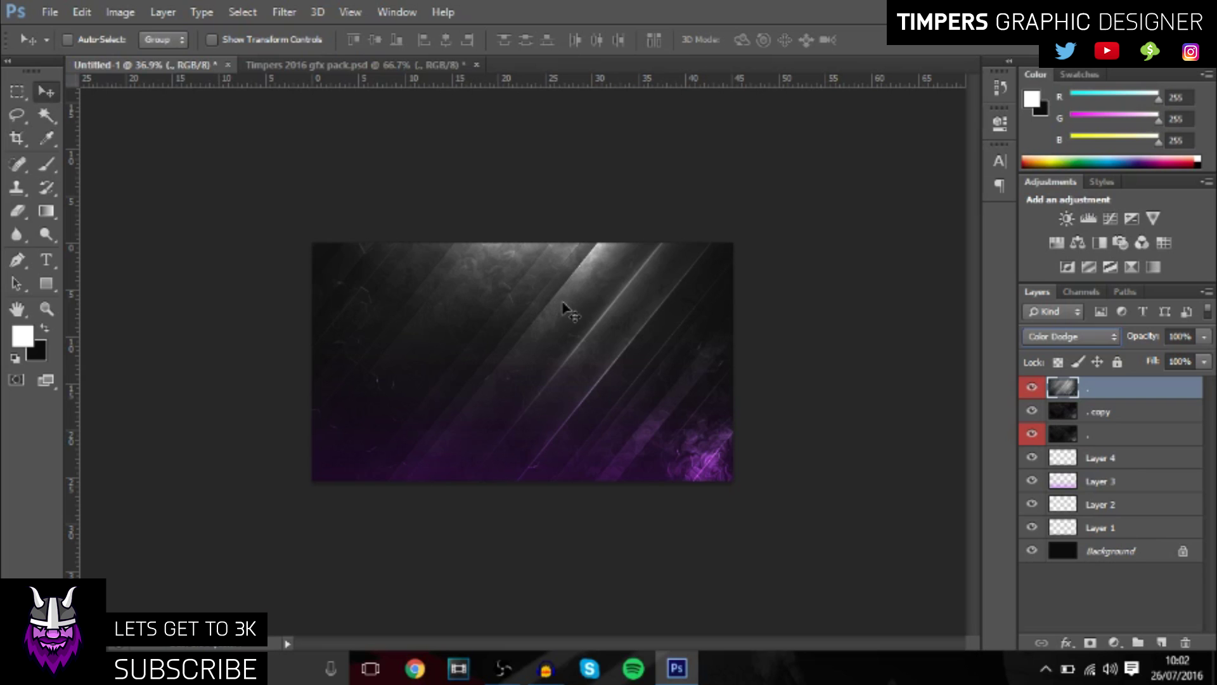
{"action": "left_click_drag", "start_coordinate": [563, 306], "coordinate": [538, 352]}
{"action": "left_click_drag", "start_coordinate": [1208, 338], "coordinate": [1175, 352]}
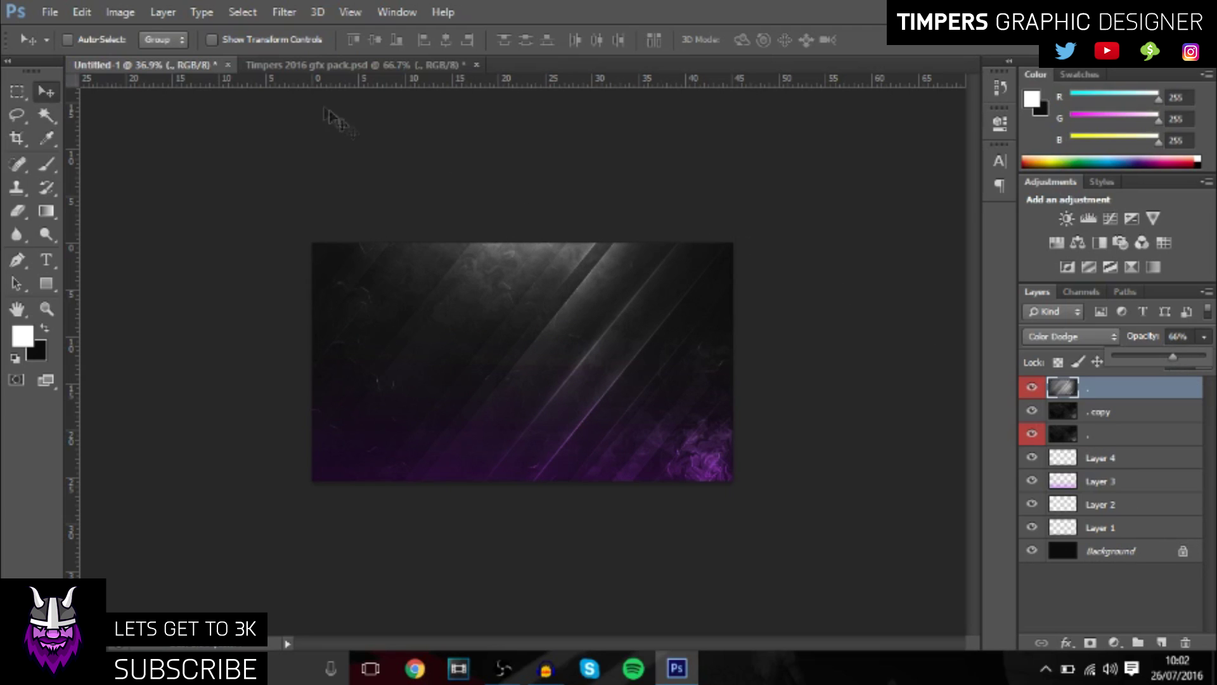
Bring the orange streaks layer from the gfx pack into Untitled-1.
{"action": "left_click", "coordinate": [417, 66]}
{"action": "left_click", "coordinate": [1035, 564]}
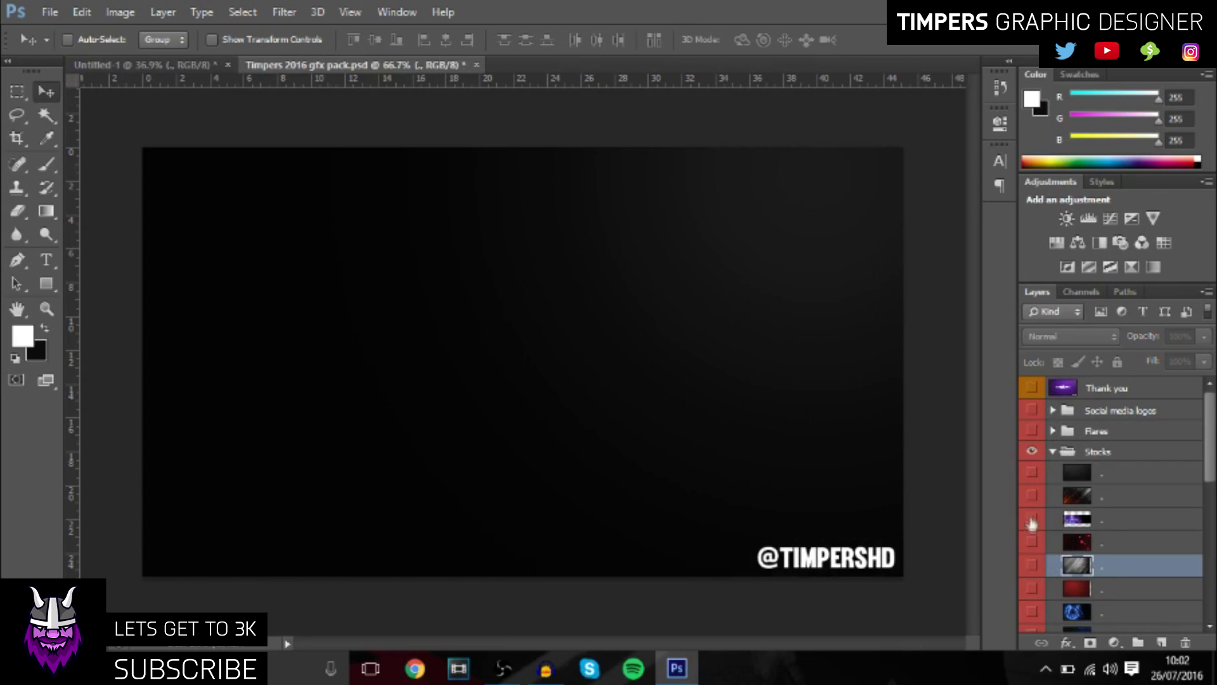
{"action": "left_click", "coordinate": [1032, 496]}
{"action": "left_click", "coordinate": [1081, 504]}
{"action": "left_click_drag", "start_coordinate": [556, 378], "coordinate": [604, 297]}
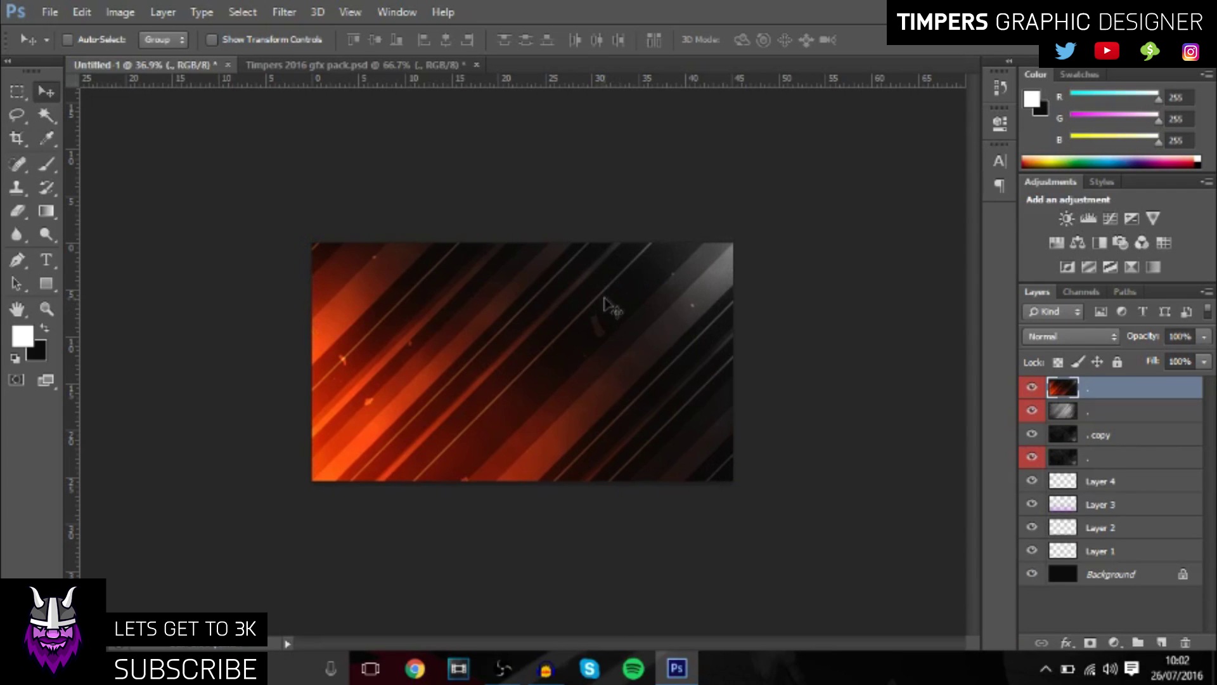
Shift the orange streaks' hue to -86 so they turn purple.
{"action": "key", "text": "ctrl+u"}
{"action": "left_click_drag", "start_coordinate": [796, 247], "coordinate": [744, 263]}
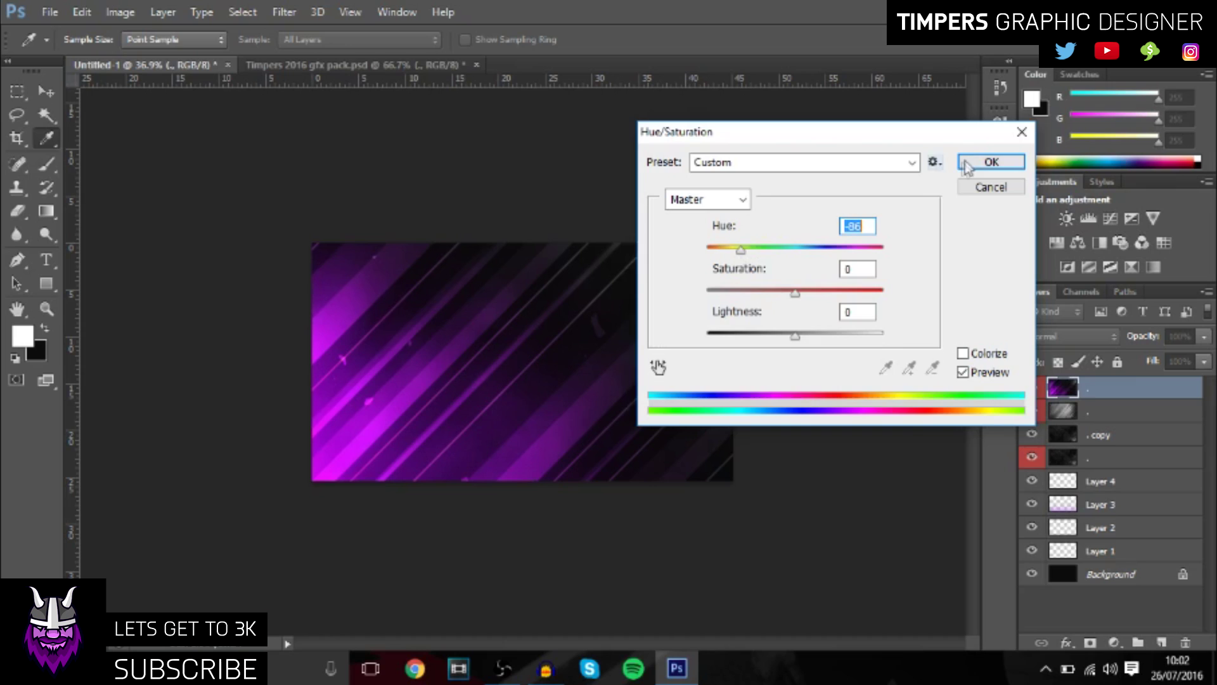
{"action": "left_click", "coordinate": [991, 161]}
{"action": "key", "text": "v"}
Blend the purple streaks in Color Dodge at 30% opacity.
{"action": "left_click", "coordinate": [1078, 336]}
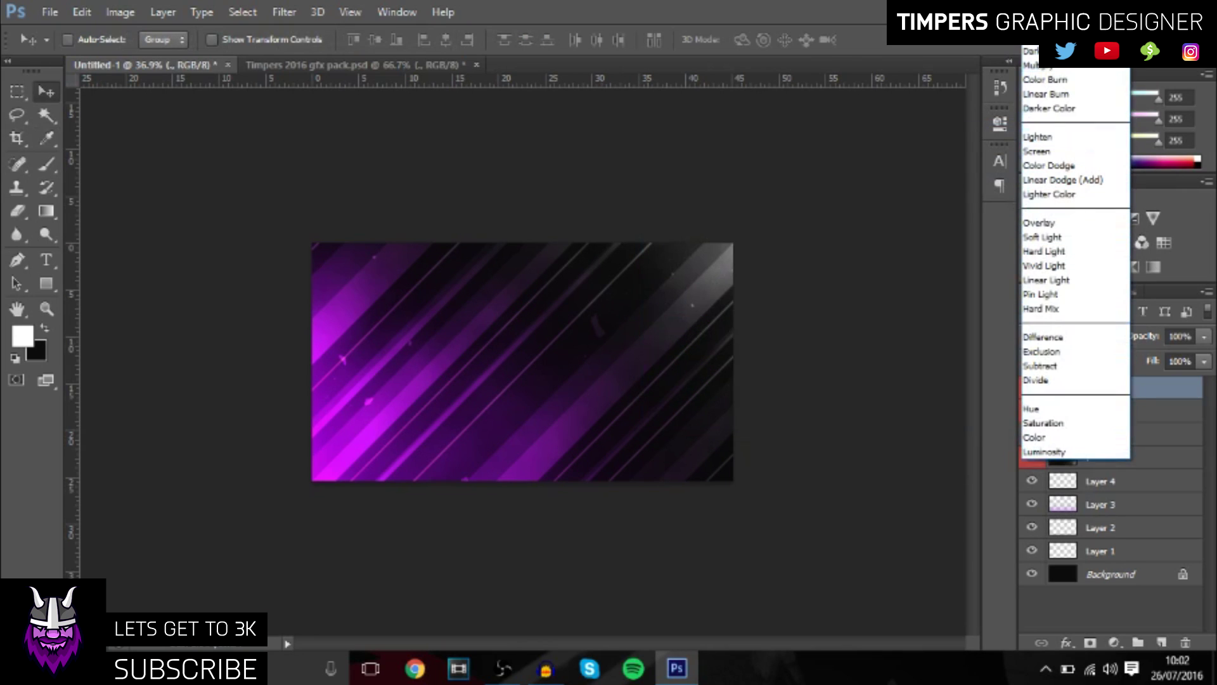
{"action": "key", "text": "Escape"}
{"action": "key", "text": "Down"}
{"action": "key", "text": "Down"}
{"action": "key", "text": "Down"}
{"action": "key", "text": "Down"}
{"action": "key", "text": "Down"}
{"action": "key", "text": "Down"}
{"action": "key", "text": "Down"}
{"action": "key", "text": "Down"}
{"action": "key", "text": "Down"}
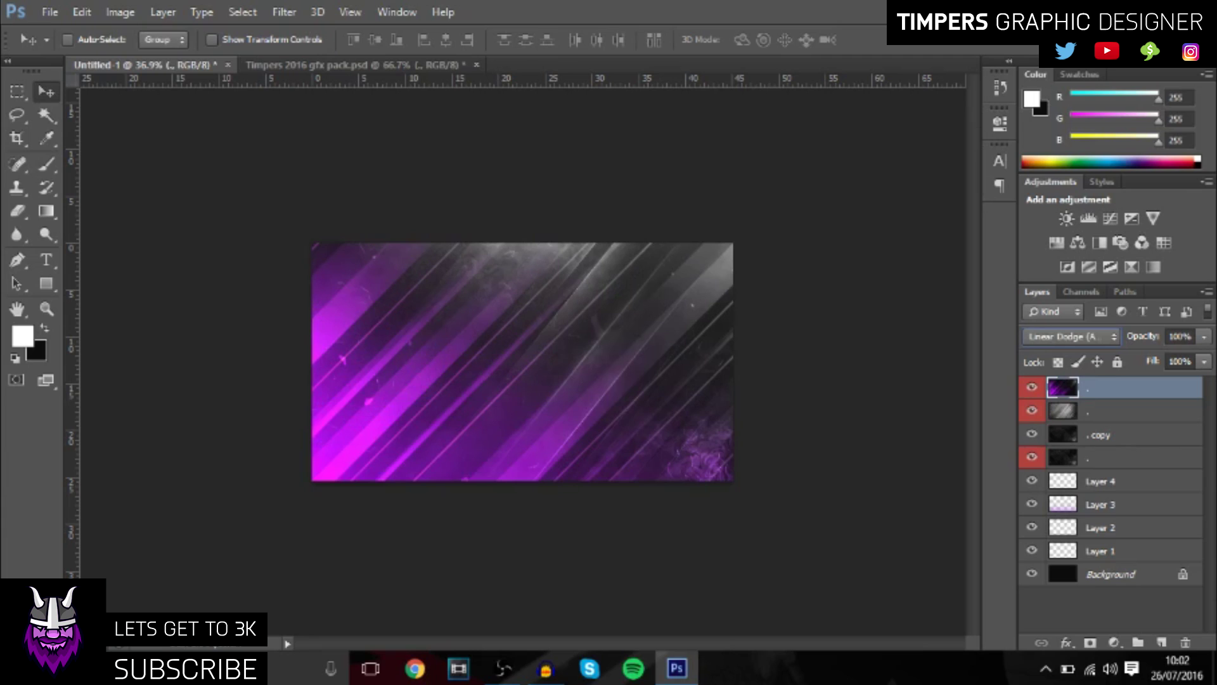
{"action": "key", "text": "Up"}
{"action": "left_click", "coordinate": [1205, 337]}
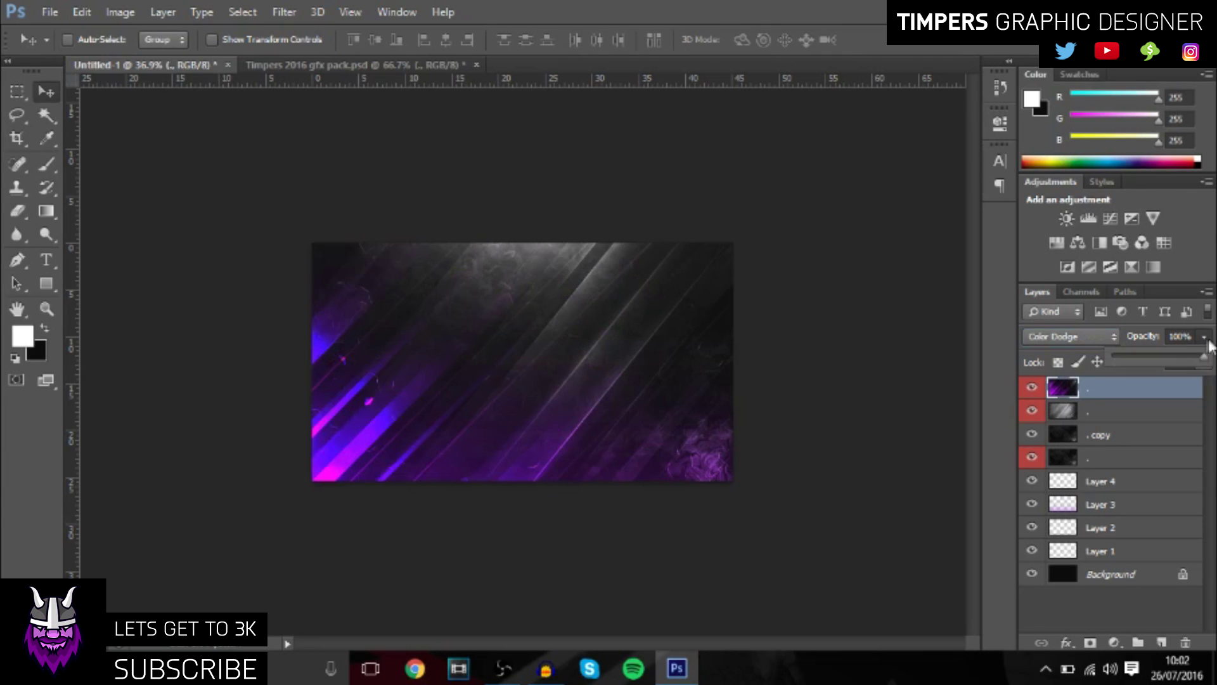
{"action": "left_click_drag", "start_coordinate": [1147, 357], "coordinate": [1143, 357]}
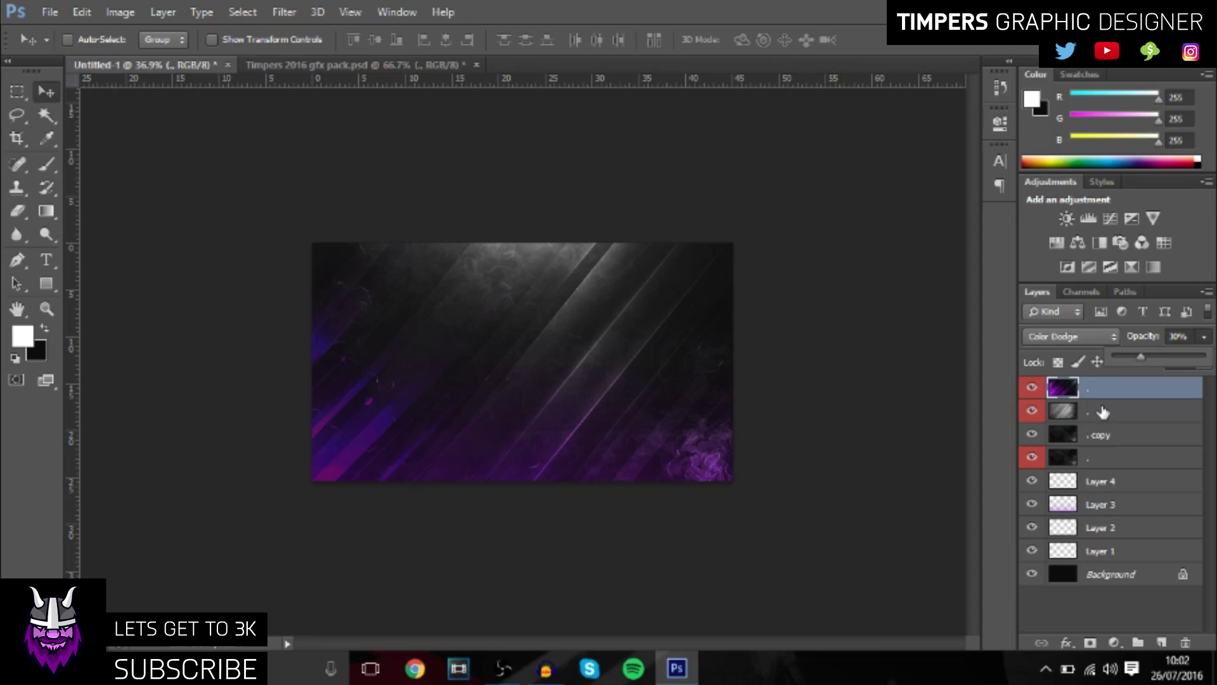
Duplicate the purple streaks layer and flip the copy horizontally.
{"action": "key", "text": "ctrl+j"}
{"action": "key", "text": "ctrl+t"}
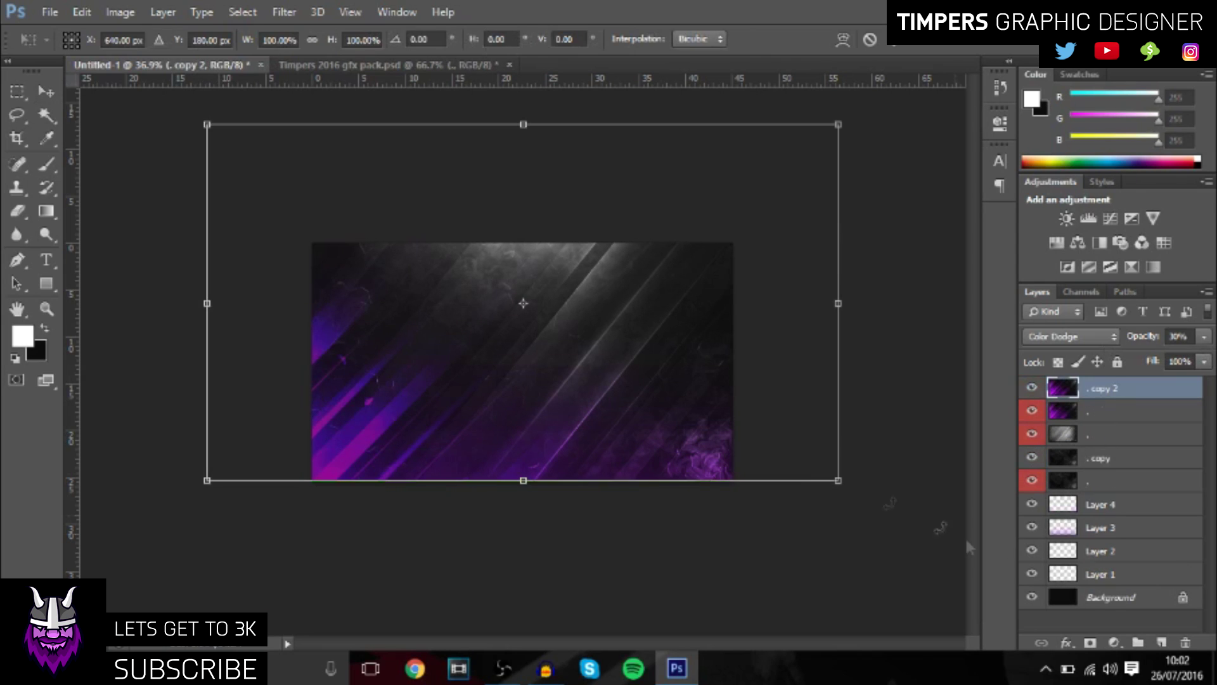
{"action": "right_click", "coordinate": [627, 336]}
{"action": "left_click", "coordinate": [760, 604]}
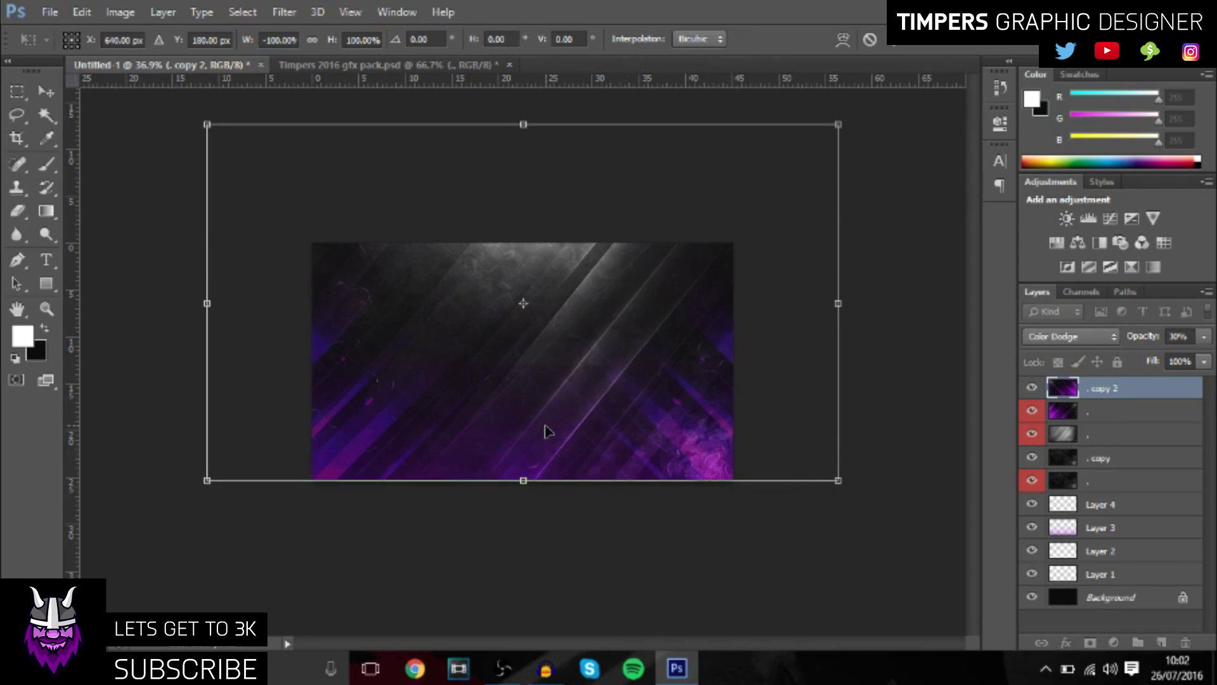
{"action": "key", "text": "Return"}
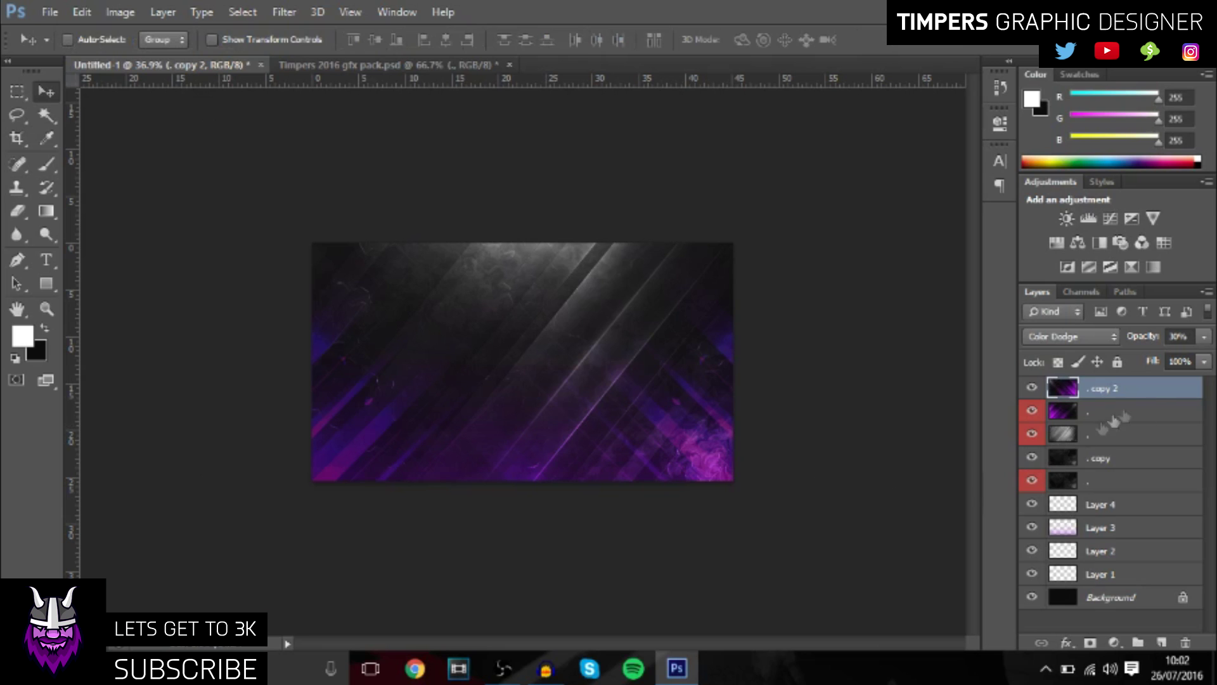
Add an empty Layer 5 set to Overlay blending.
{"action": "left_click", "coordinate": [1161, 642]}
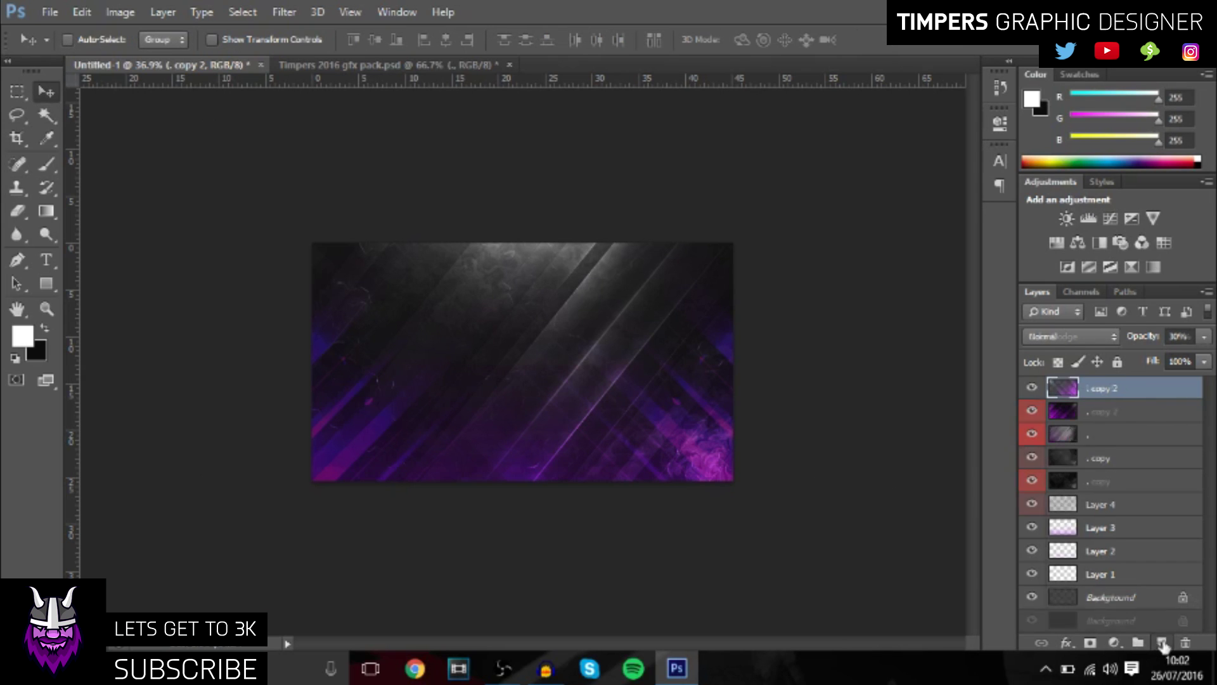
{"action": "left_click", "coordinate": [47, 164]}
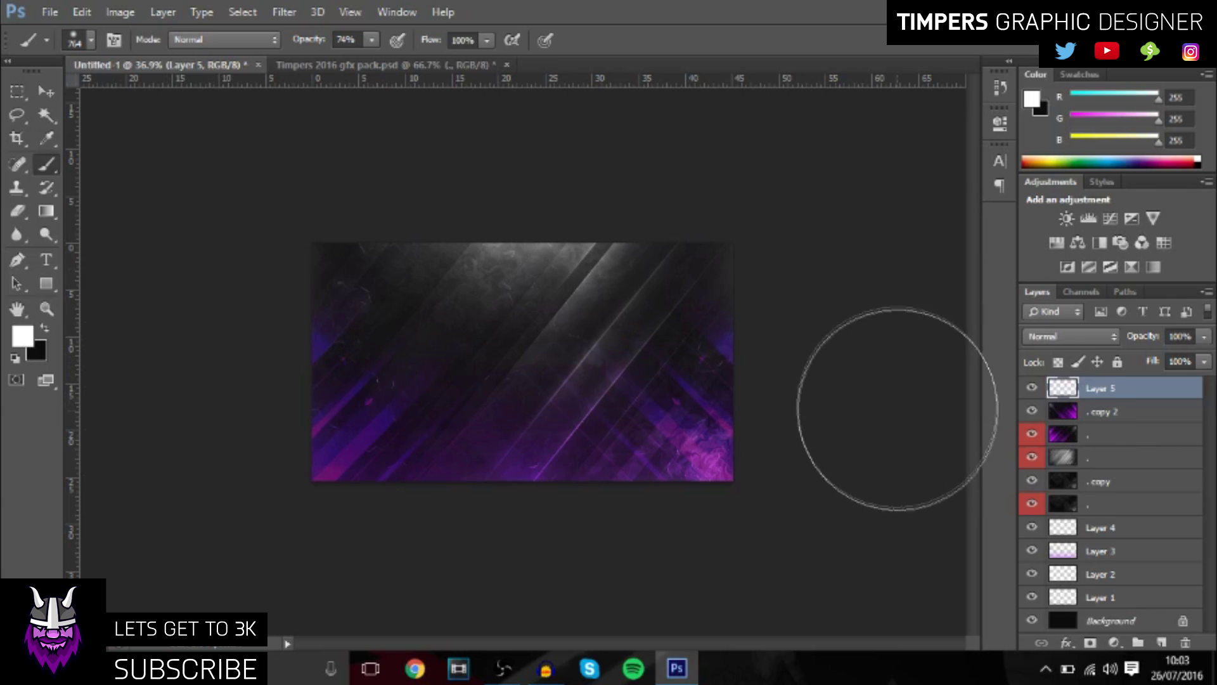
{"action": "left_click", "coordinate": [1078, 336]}
{"action": "left_click", "coordinate": [1043, 222]}
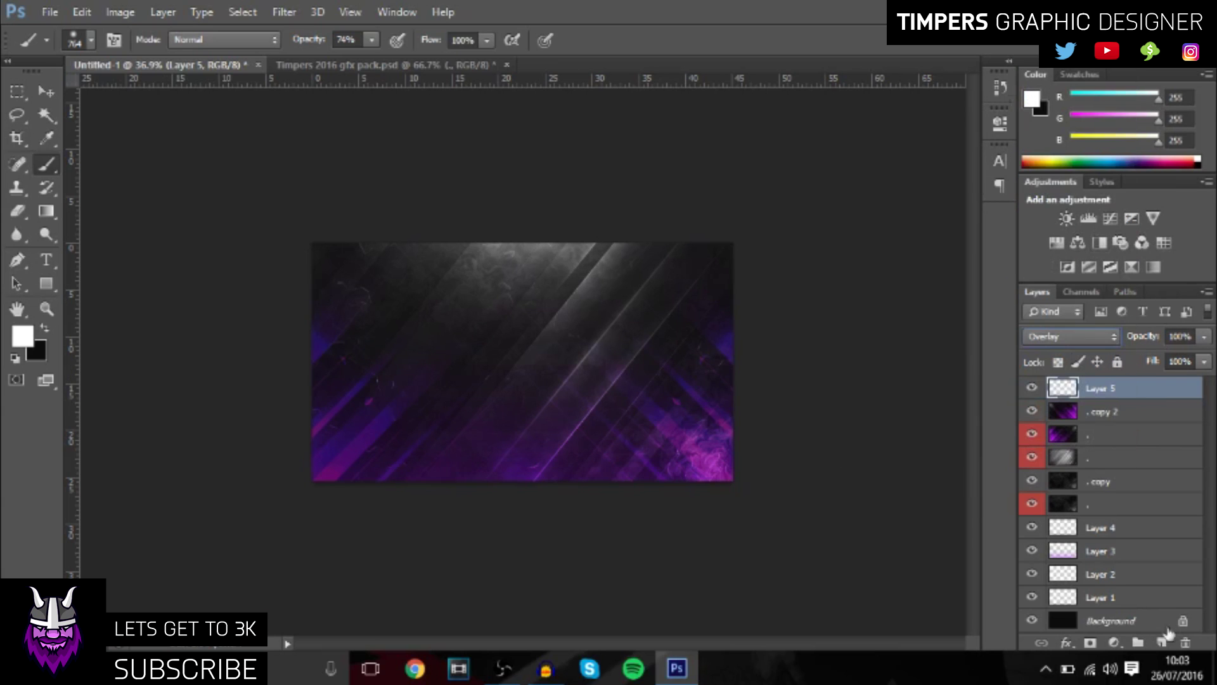
On new Layer 6, paint #be00ff along the bottom edge with a soft brush.
{"action": "left_click", "coordinate": [1162, 642]}
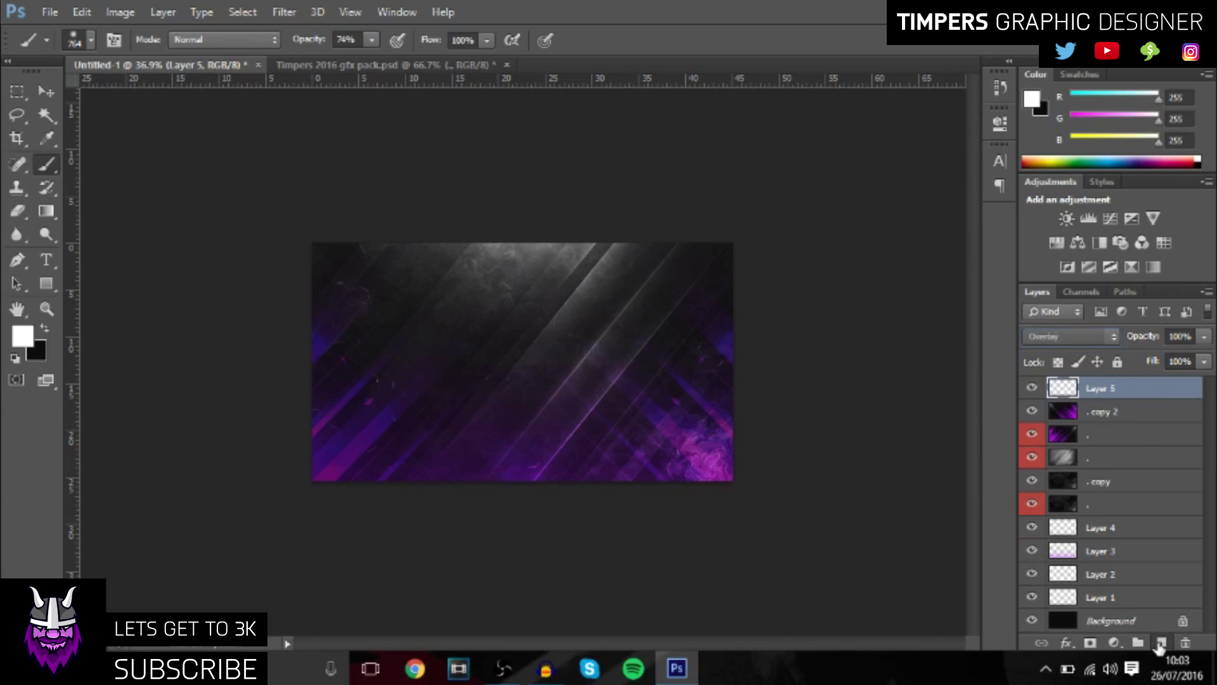
{"action": "left_click", "coordinate": [30, 334]}
{"action": "type", "text": "be00ff"}
{"action": "left_click", "coordinate": [1013, 140]}
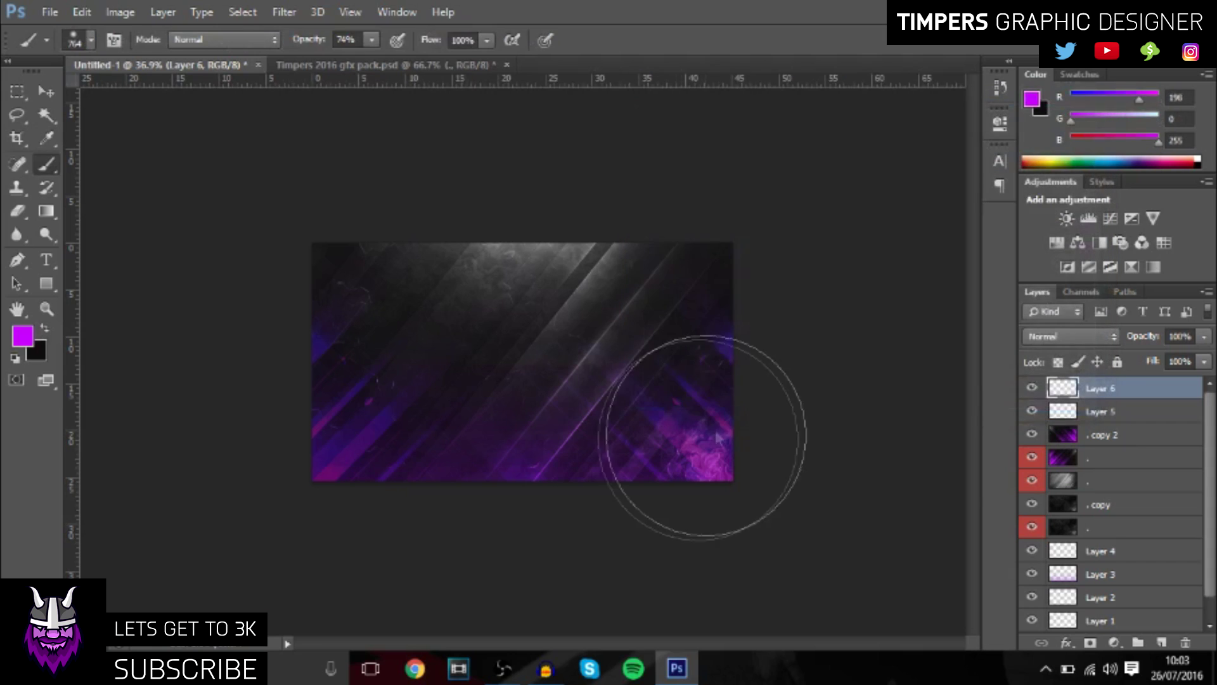
{"action": "scroll", "coordinate": [717, 437], "scroll_direction": "down", "scroll_amount": 2}
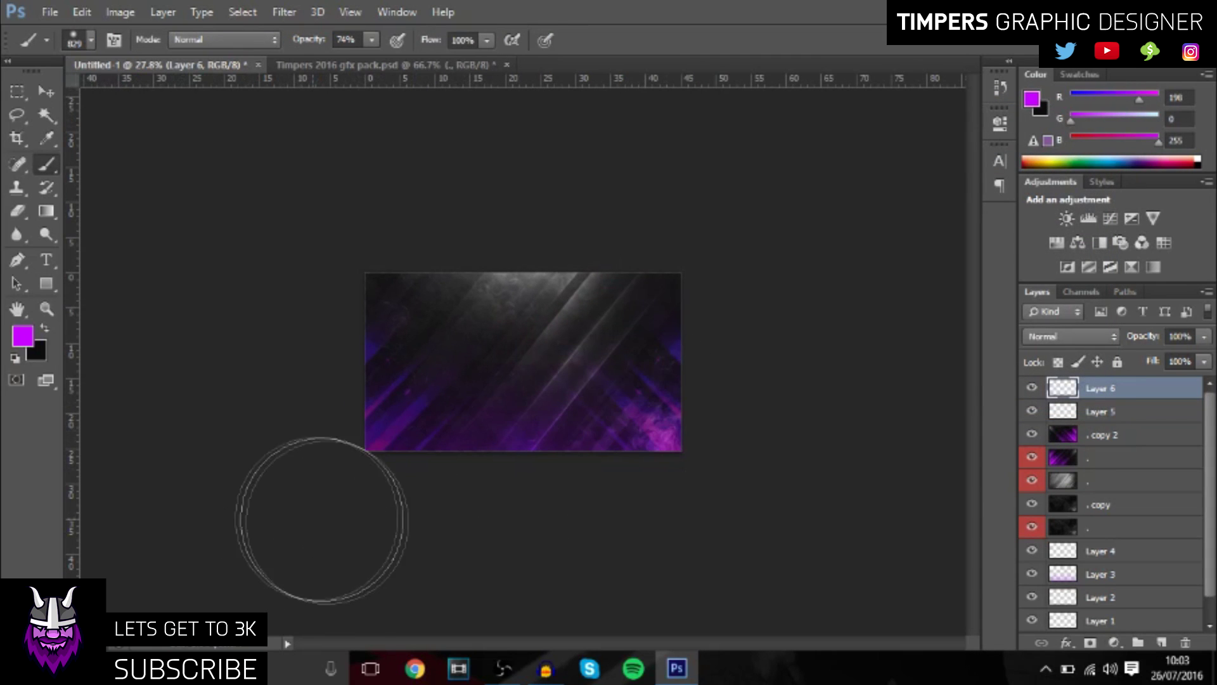
{"action": "mouse_move", "coordinate": [321, 520]}
{"action": "left_mouse_down"}
{"action": "mouse_move", "coordinate": [285, 543]}
{"action": "mouse_move", "coordinate": [120, 526]}
{"action": "left_mouse_up"}
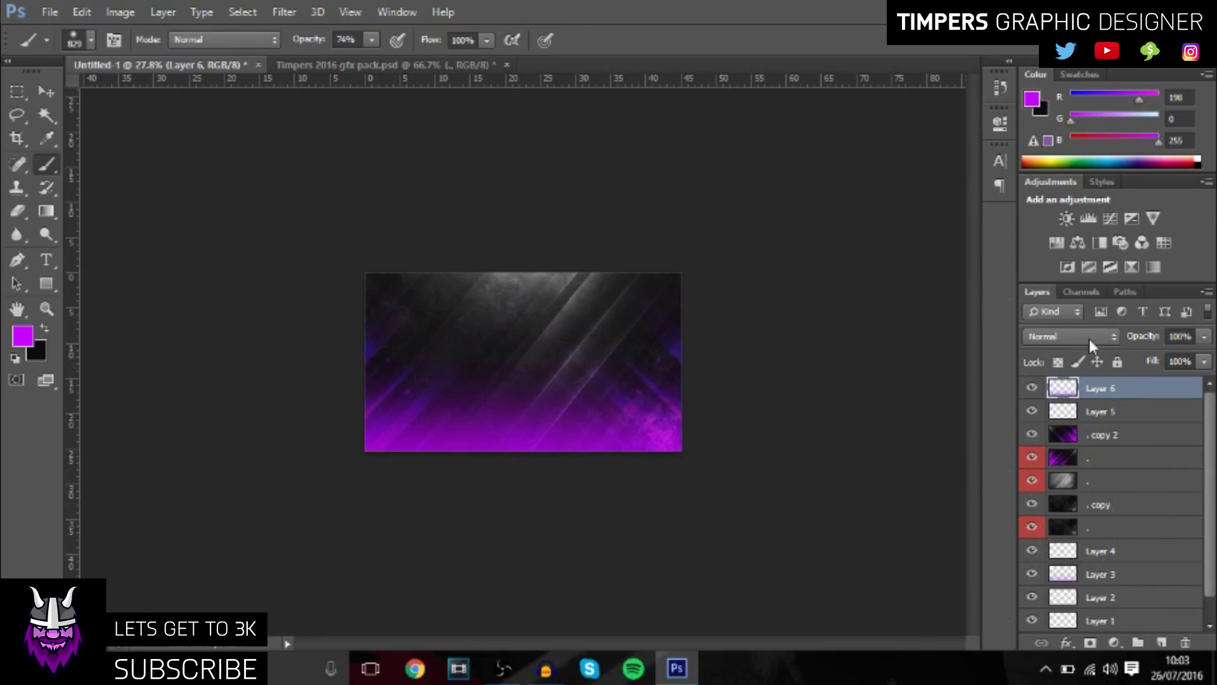
Blend Layer 6 in Color Dodge at 20% opacity.
{"action": "left_click", "coordinate": [1091, 345]}
{"action": "key", "text": "Escape"}
{"action": "key", "text": "Down"}
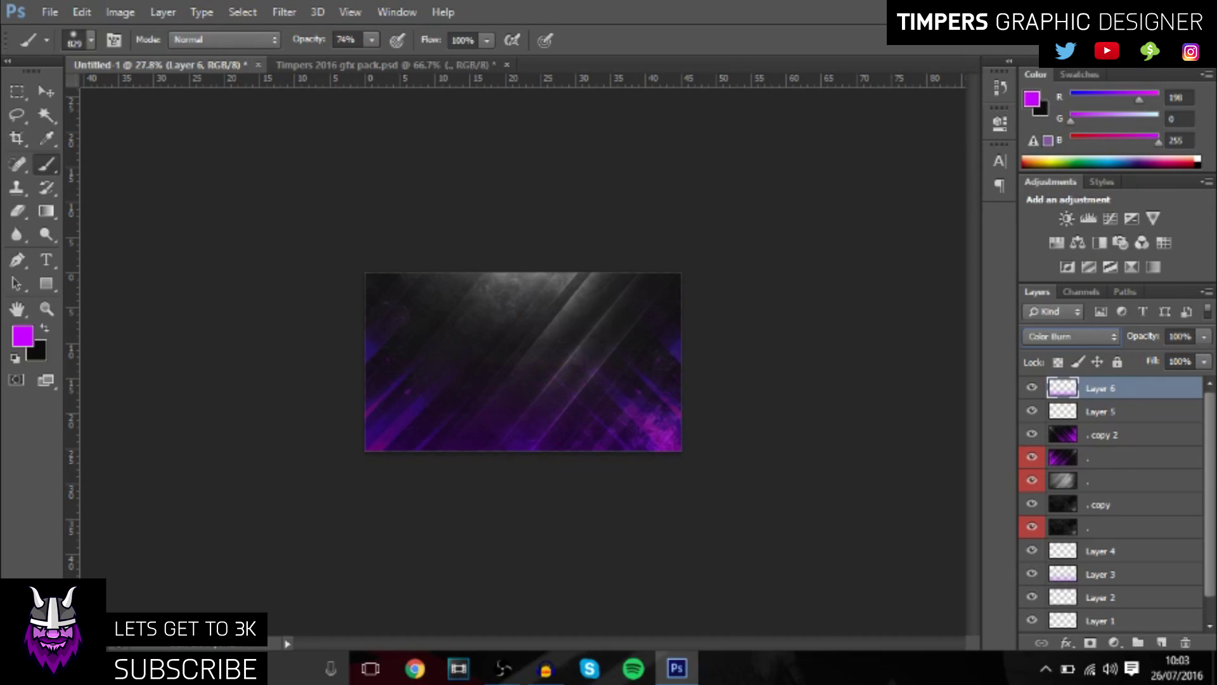
{"action": "key", "text": "Down"}
{"action": "key", "text": "Down"}
{"action": "key", "text": "Down"}
{"action": "key", "text": "Down"}
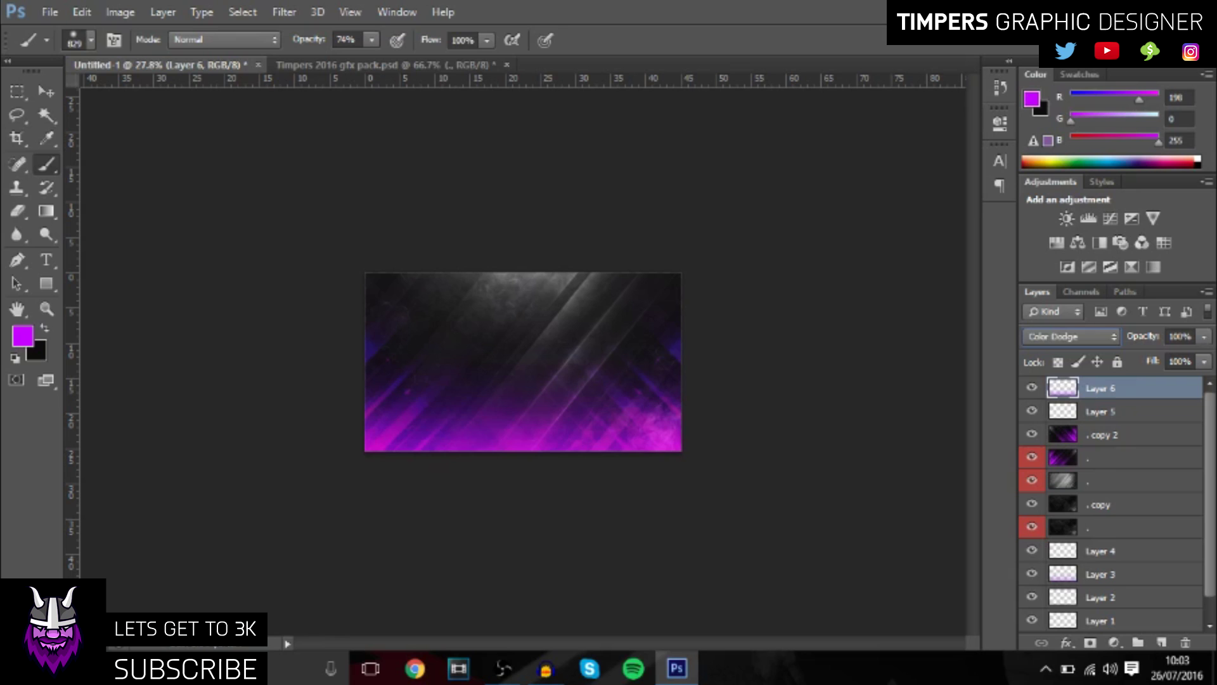
{"action": "left_click", "coordinate": [1204, 336]}
{"action": "left_click_drag", "start_coordinate": [1139, 352], "coordinate": [1128, 359]}
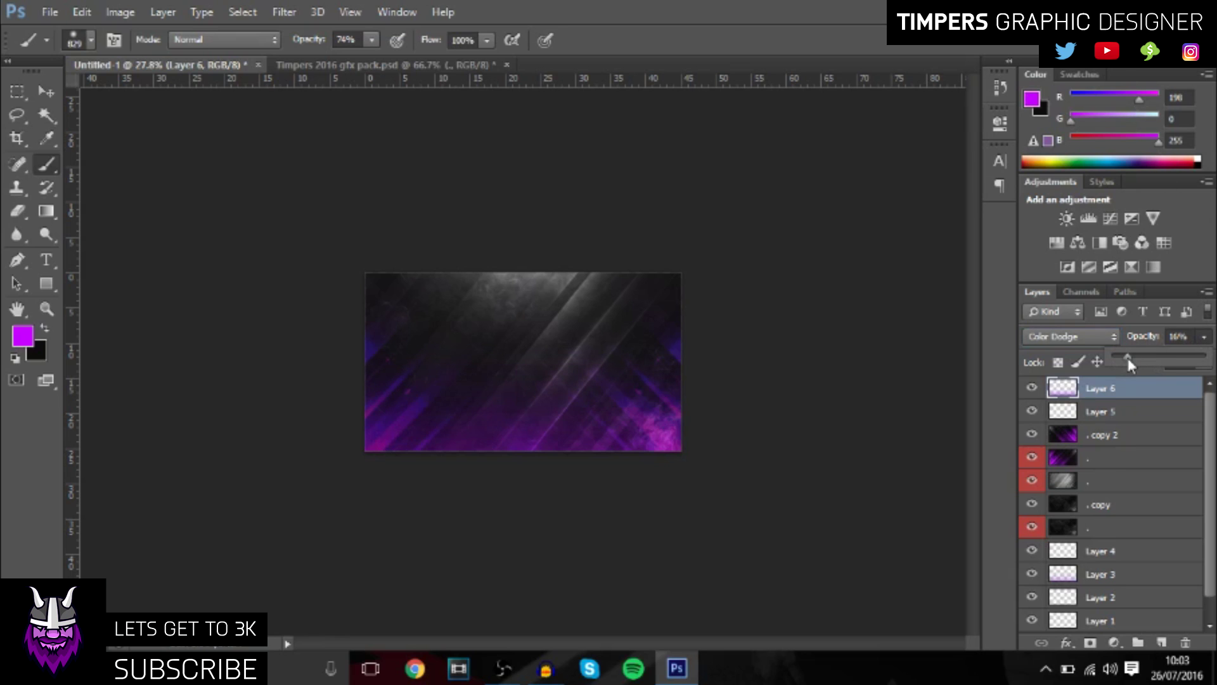
{"action": "left_click", "coordinate": [56, 90]}
{"action": "scroll", "coordinate": [570, 326], "scroll_direction": "up", "scroll_amount": 3}
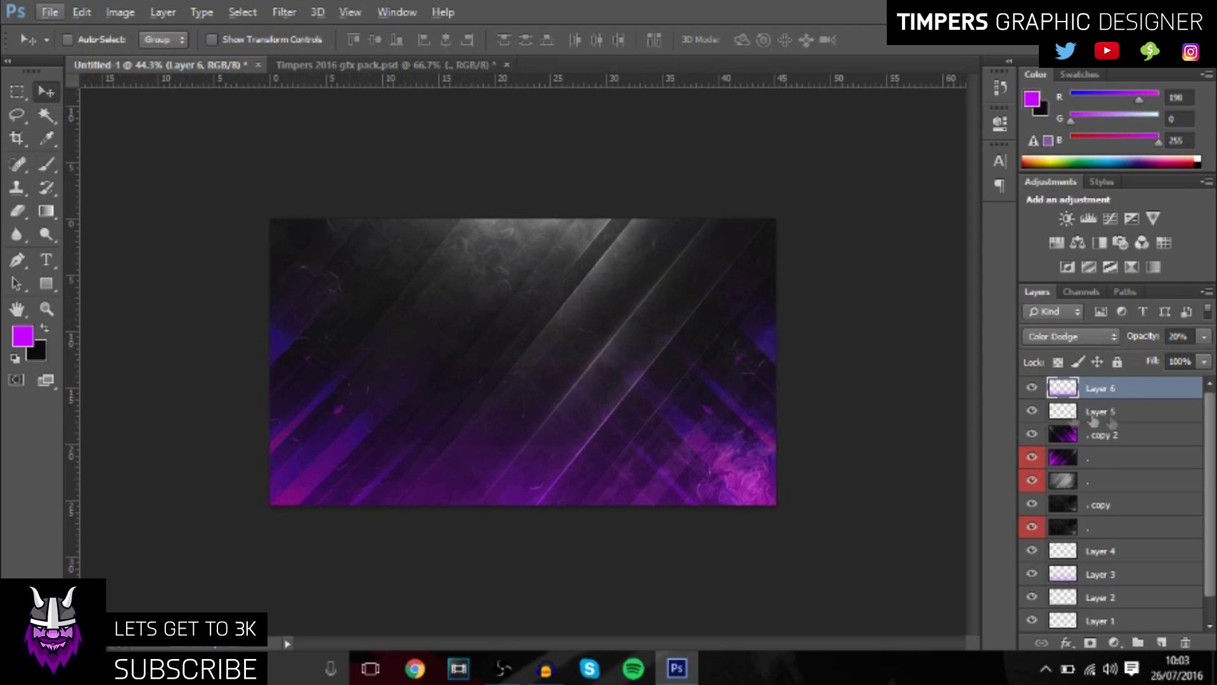
Group all layers above the Background into Group 1.
{"action": "scroll", "coordinate": [1097, 419], "scroll_direction": "down", "scroll_amount": 1}
{"action": "left_click", "coordinate": [1145, 604], "text": "shift"}
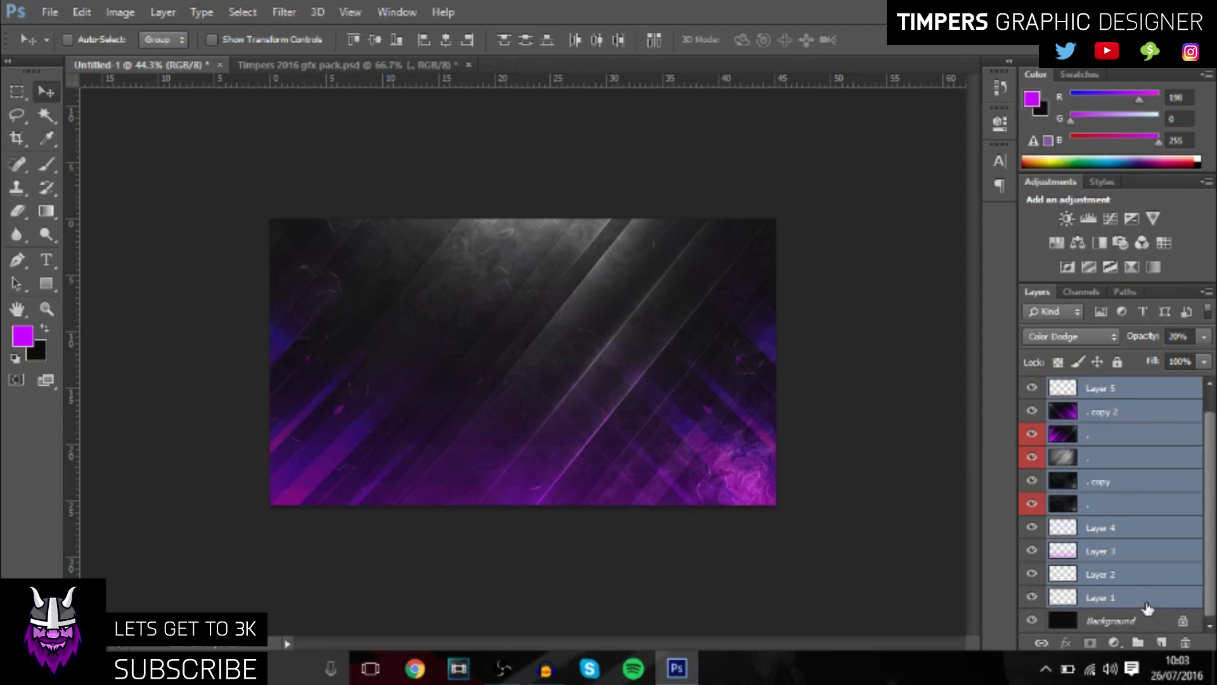
{"action": "key", "text": "ctrl+g"}
{"action": "left_click", "coordinate": [1032, 387]}
{"action": "left_click", "coordinate": [1032, 387]}
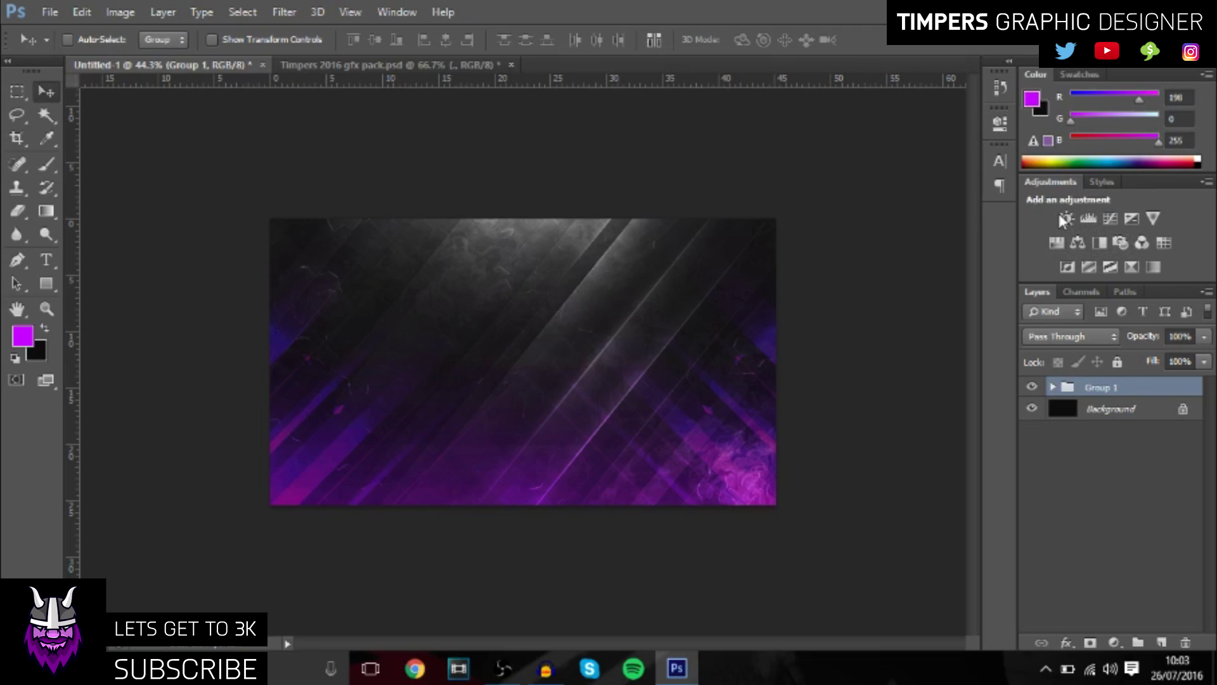
Add a Brightness/Contrast adjustment that raises brightness slightly.
{"action": "left_click", "coordinate": [1114, 643]}
{"action": "left_click", "coordinate": [1115, 645]}
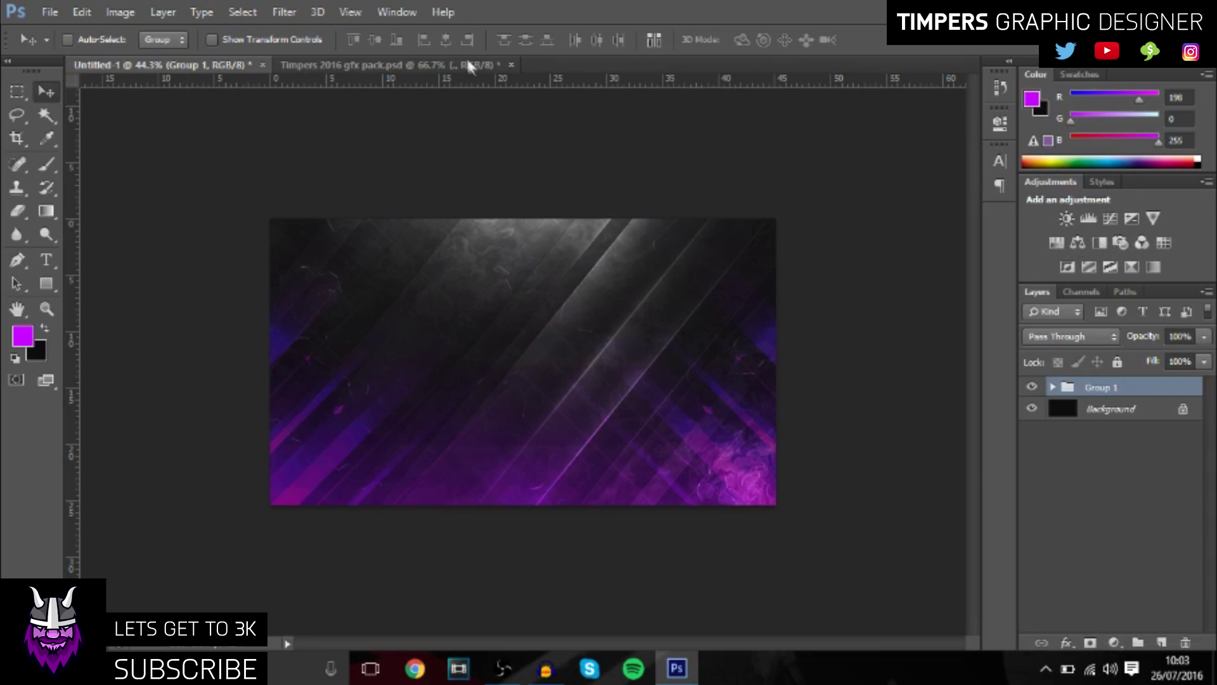
{"action": "left_click", "coordinate": [399, 12]}
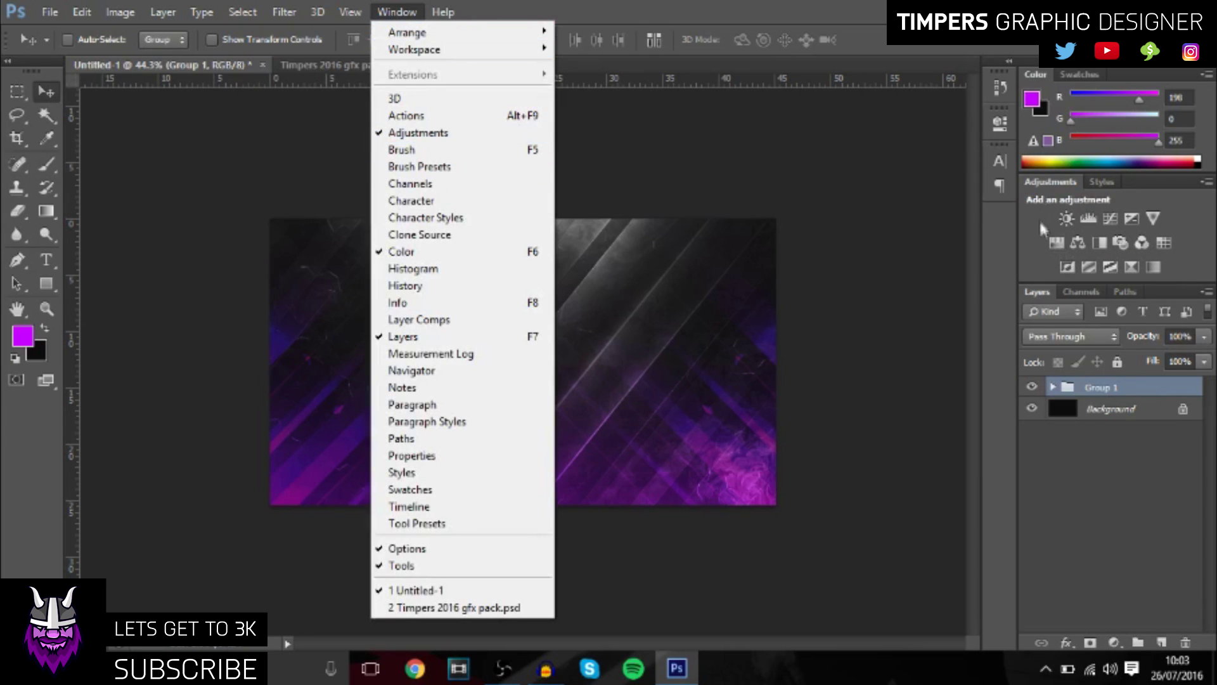
{"action": "left_click", "coordinate": [1064, 217]}
{"action": "left_click", "coordinate": [1066, 218]}
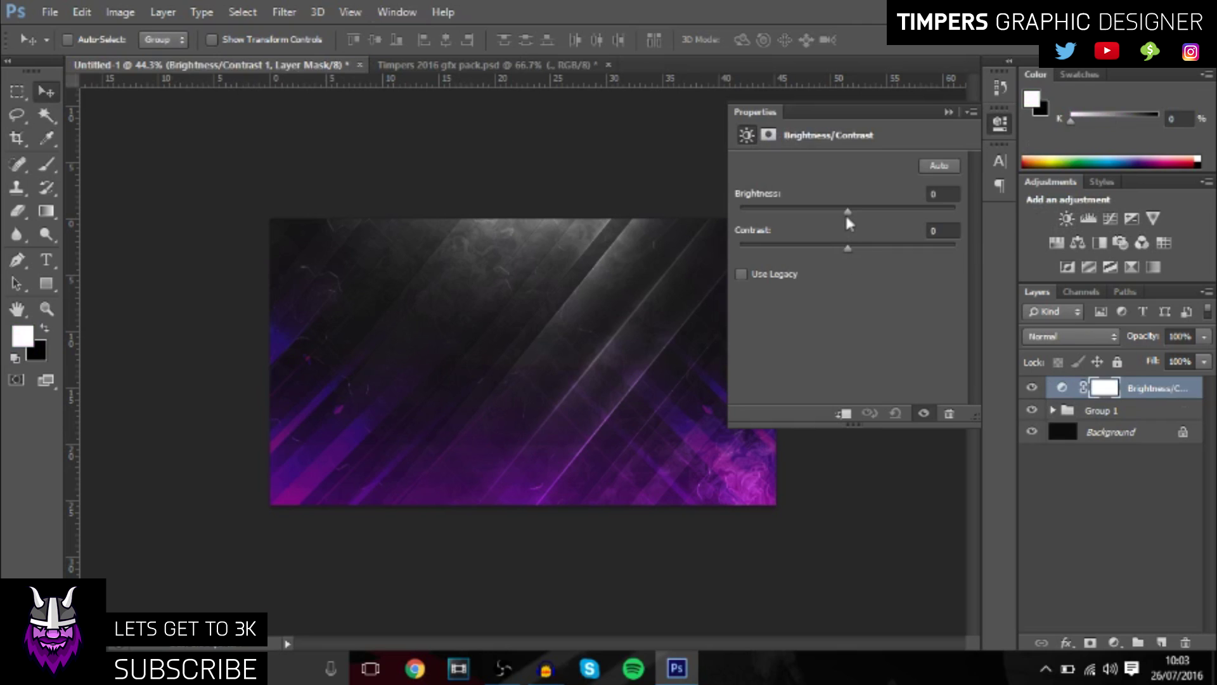
{"action": "left_click_drag", "start_coordinate": [851, 212], "coordinate": [877, 250]}
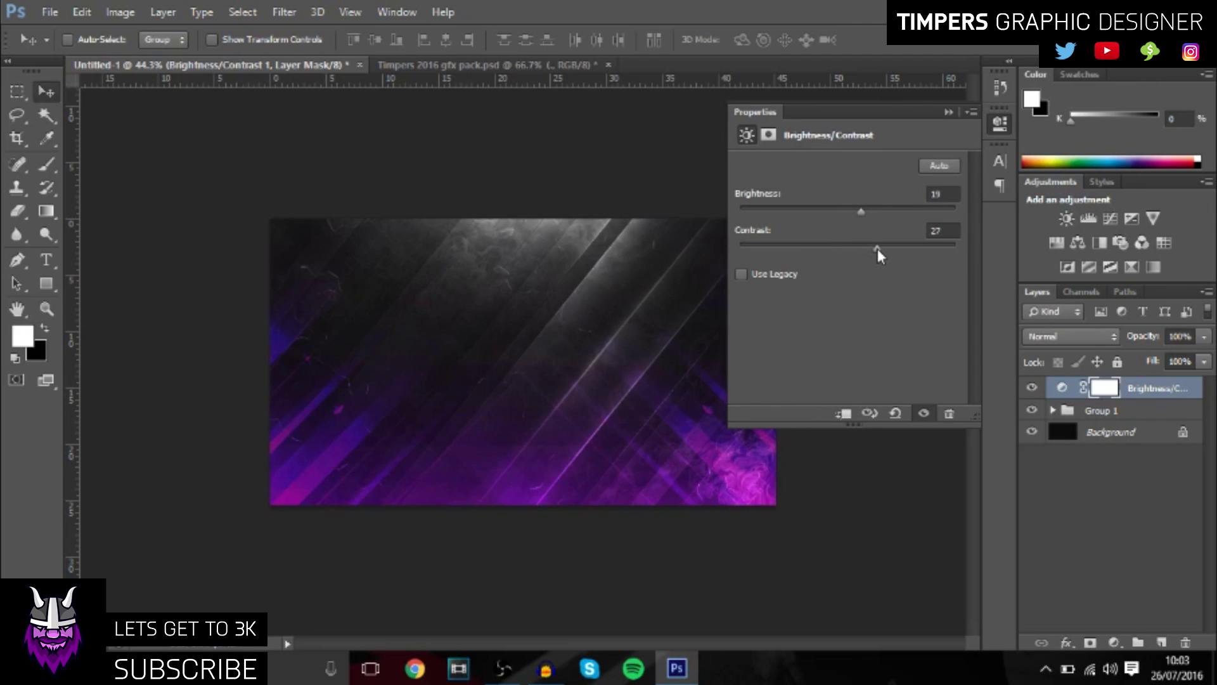
{"action": "left_click", "coordinate": [948, 113]}
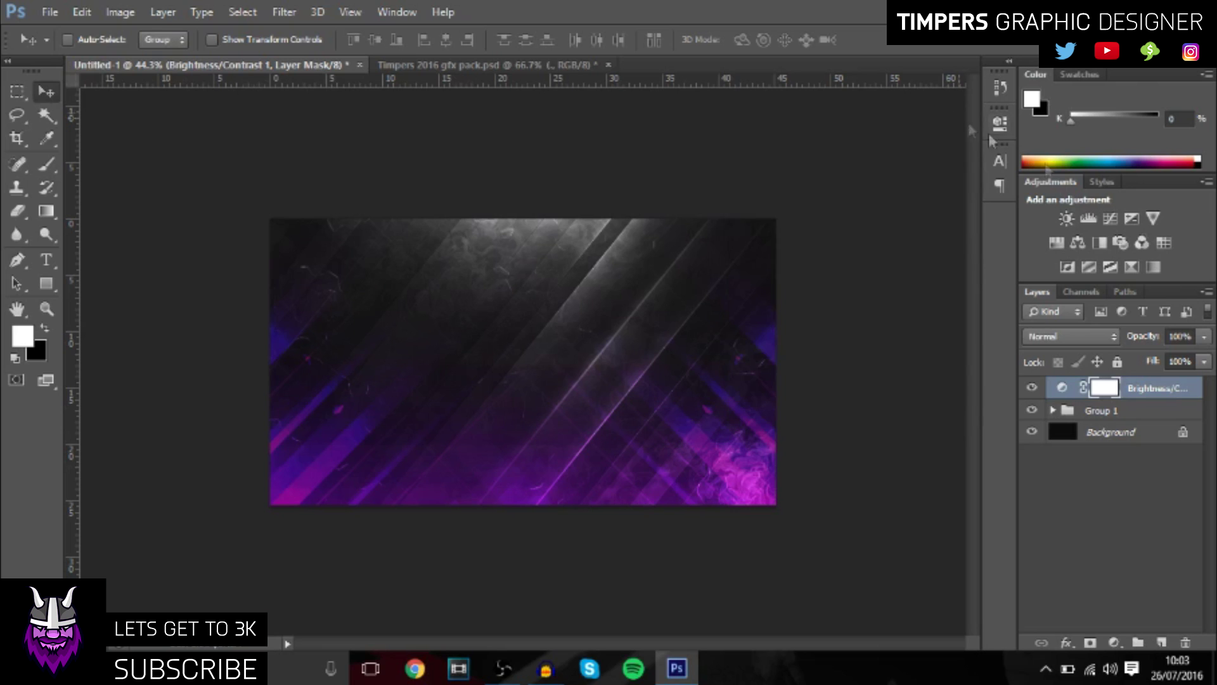
Add a Curves adjustment that lifts highlights and deepens shadows.
{"action": "left_click", "coordinate": [1110, 218]}
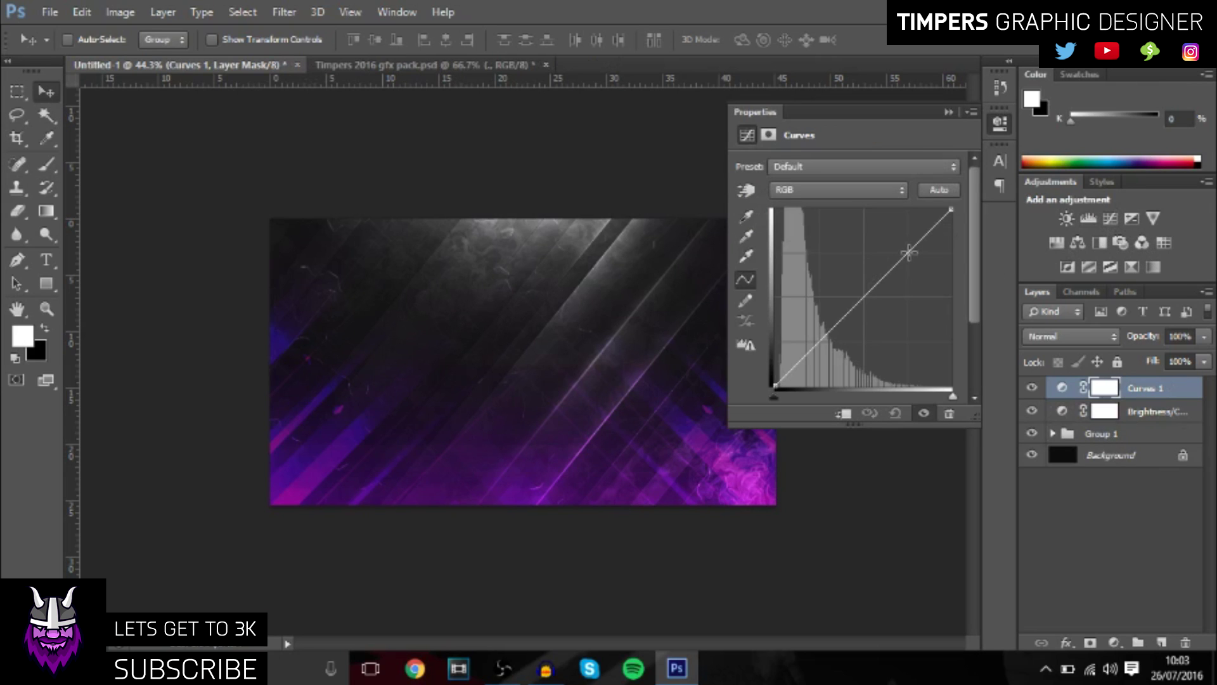
{"action": "left_click_drag", "start_coordinate": [907, 253], "coordinate": [904, 246]}
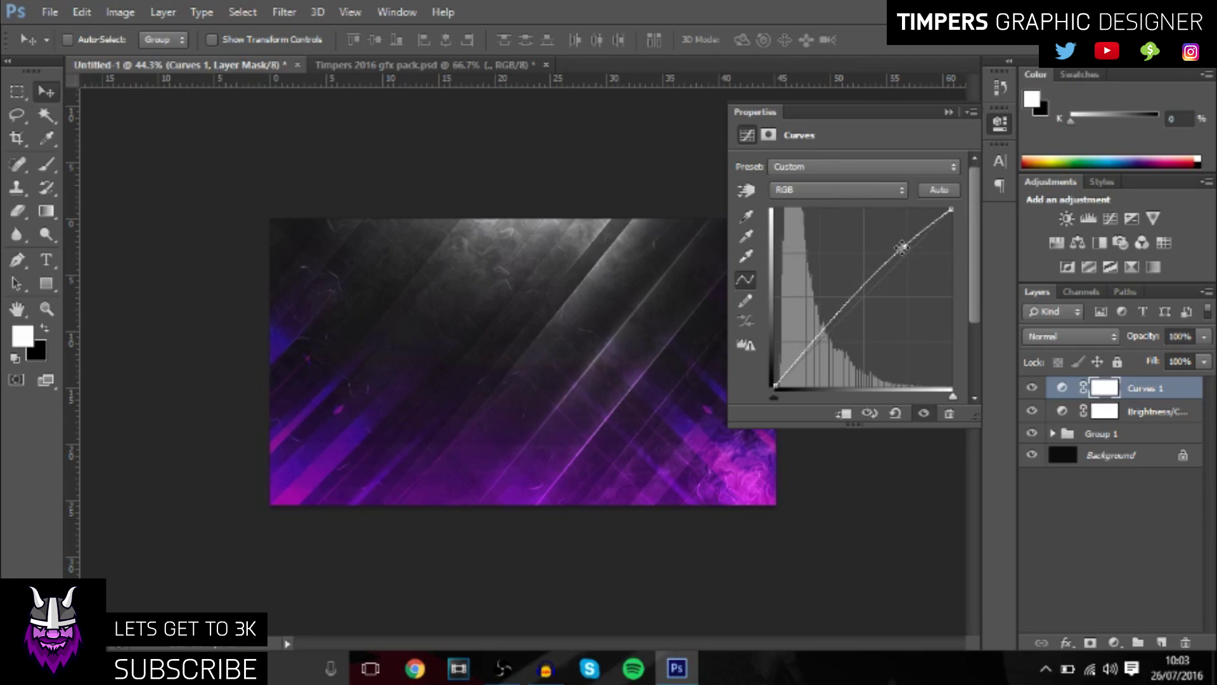
{"action": "left_click_drag", "start_coordinate": [818, 340], "coordinate": [820, 342]}
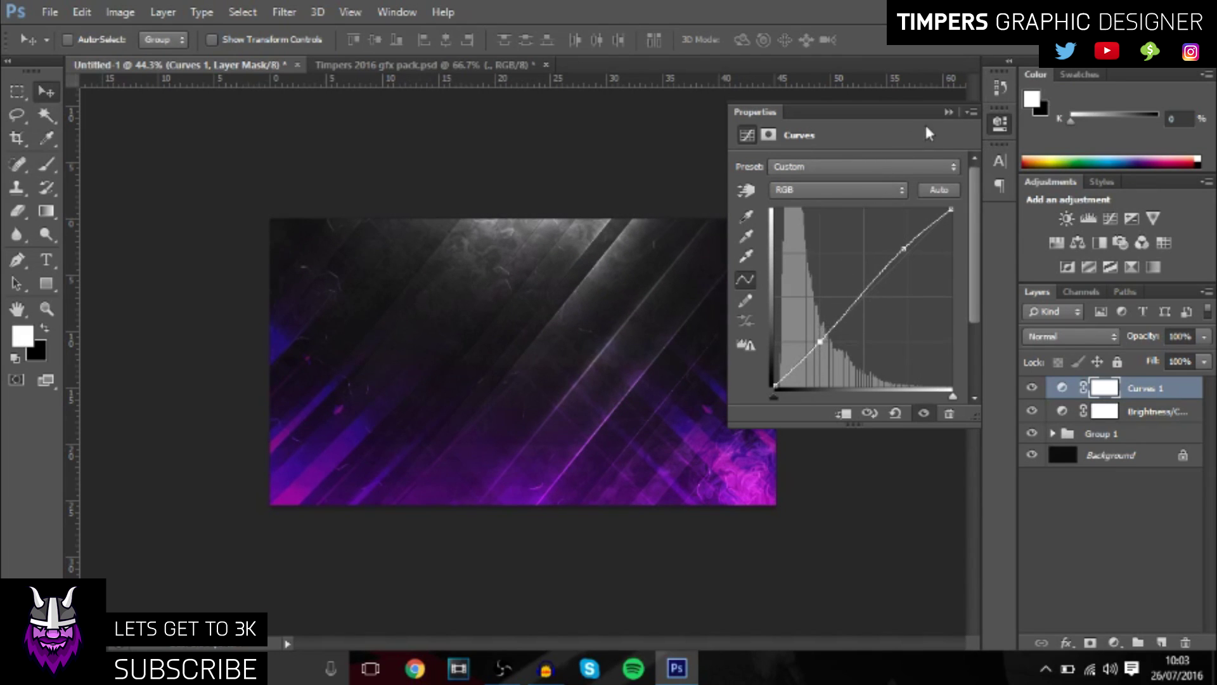
{"action": "left_click", "coordinate": [948, 111]}
Add an Exposure adjustment raised a little.
{"action": "left_click", "coordinate": [1132, 218]}
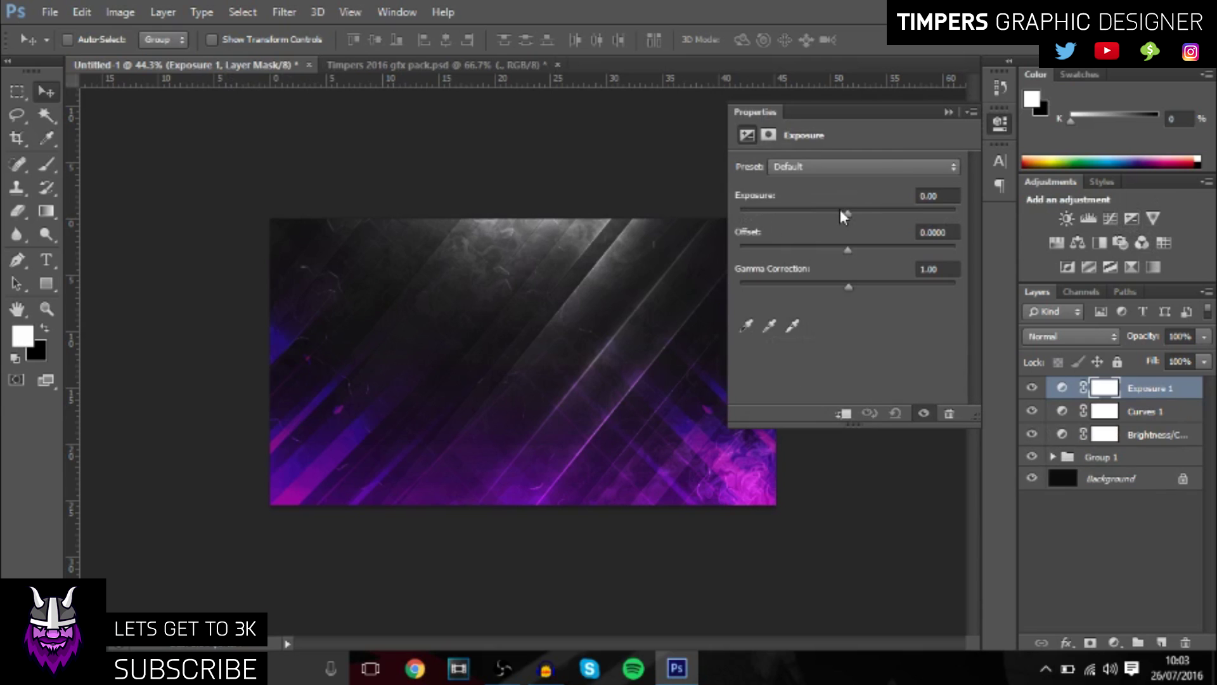
{"action": "left_click_drag", "start_coordinate": [841, 211], "coordinate": [853, 211]}
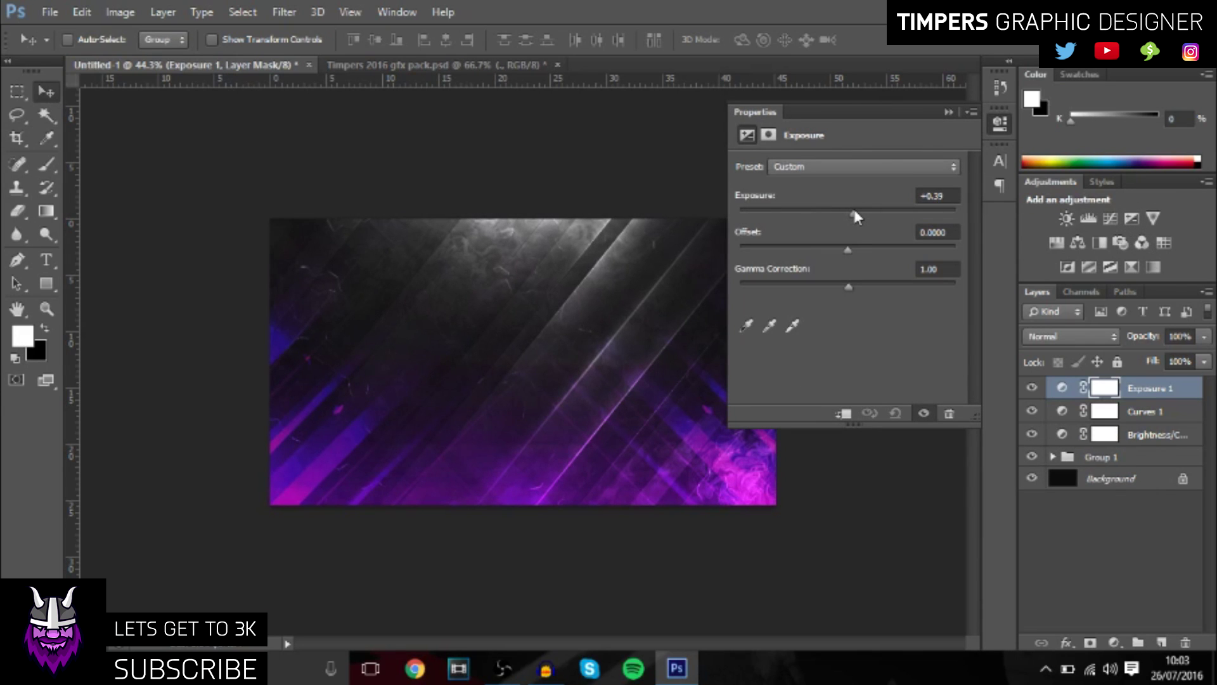
{"action": "left_click", "coordinate": [948, 111]}
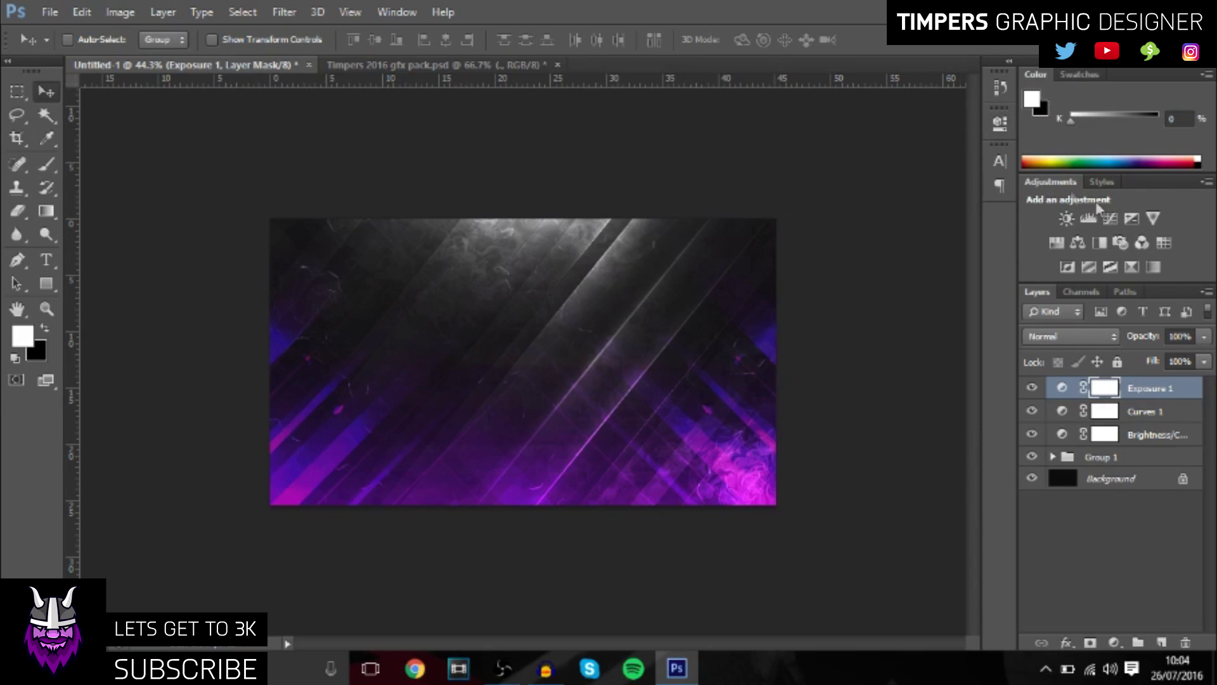
Add a purple Photo Filter at 25% density, then select it down through Group 1.
{"action": "left_click", "coordinate": [1119, 243]}
{"action": "left_click", "coordinate": [764, 193]}
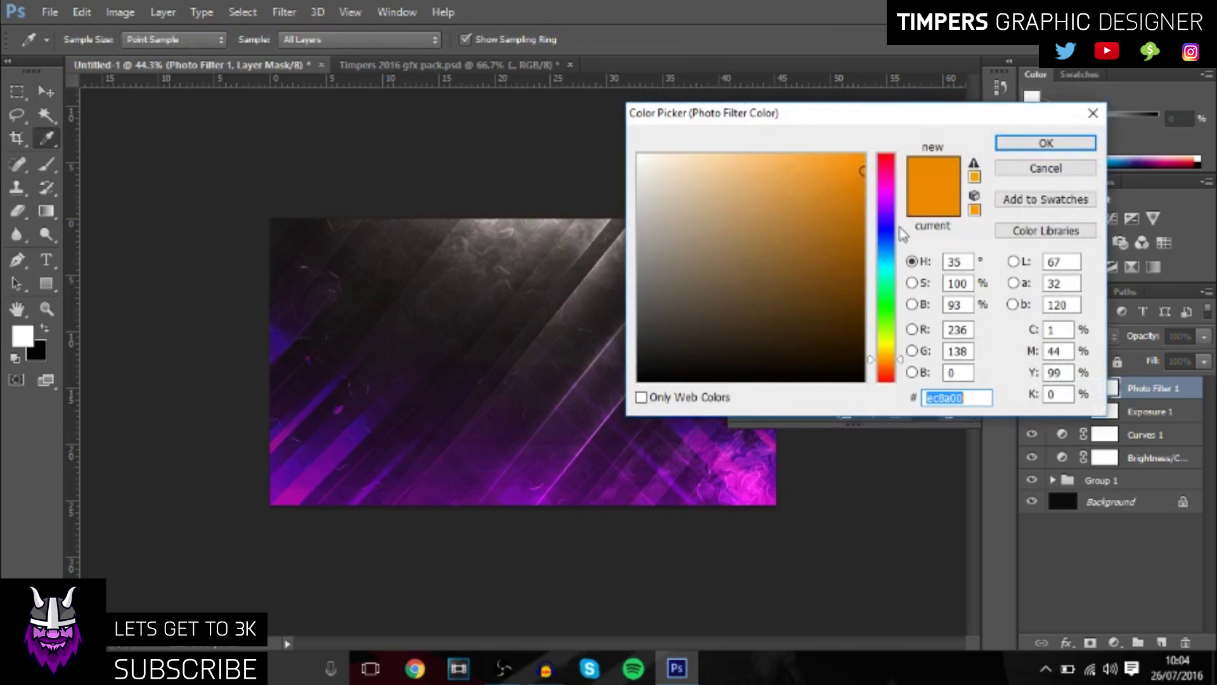
{"action": "left_click", "coordinate": [888, 207]}
{"action": "left_click", "coordinate": [1046, 143]}
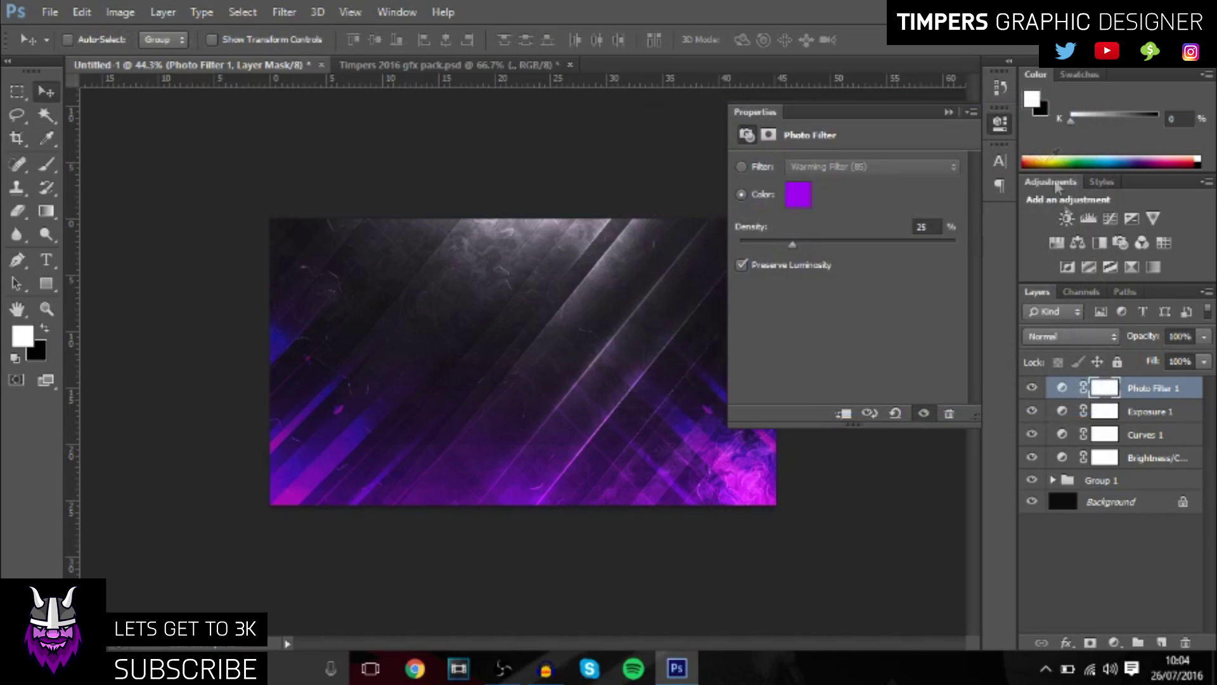
{"action": "left_click", "coordinate": [948, 110]}
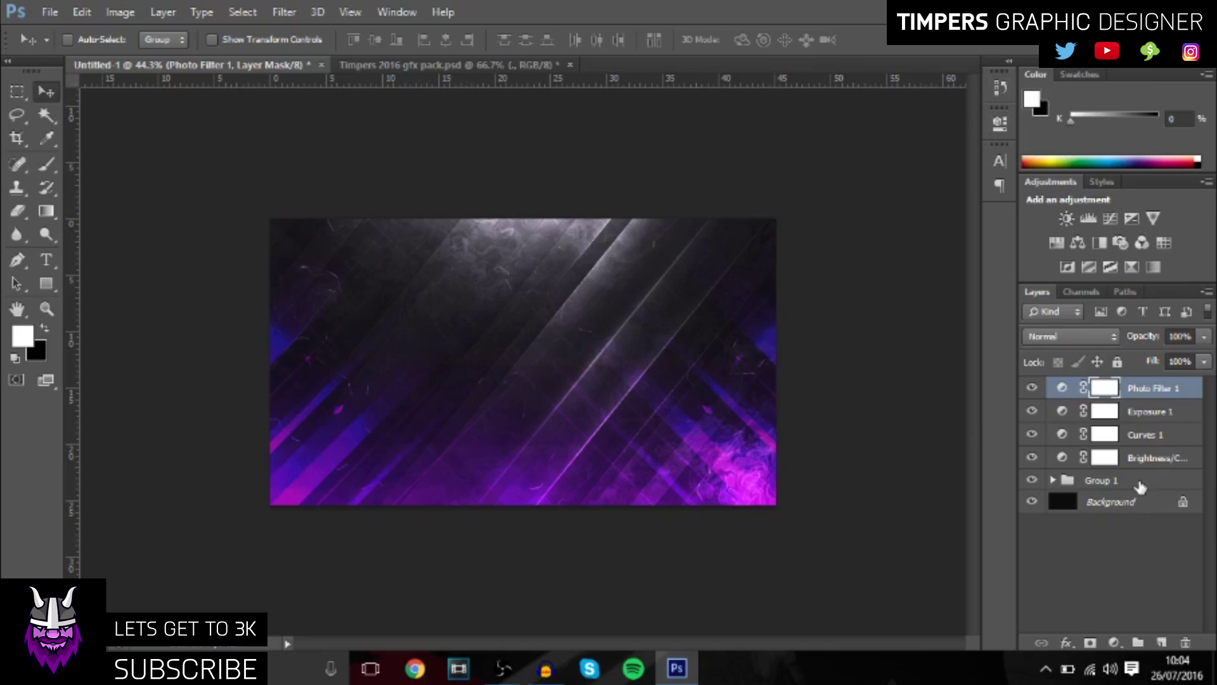
{"action": "left_click", "coordinate": [1139, 486], "text": "shift"}
Group the adjustments into Group 1 and type 'HOW TO MAKE A' on the canvas.
{"action": "key", "text": "ctrl+g"}
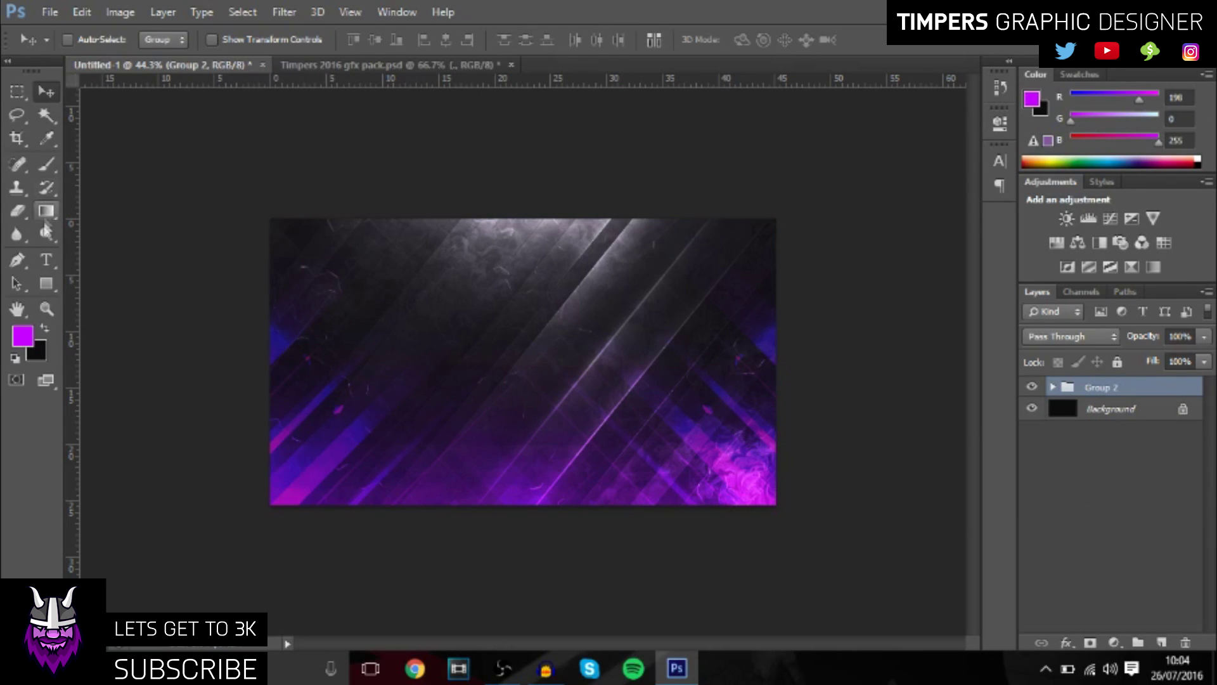
{"action": "left_click", "coordinate": [51, 261]}
{"action": "left_click", "coordinate": [404, 341]}
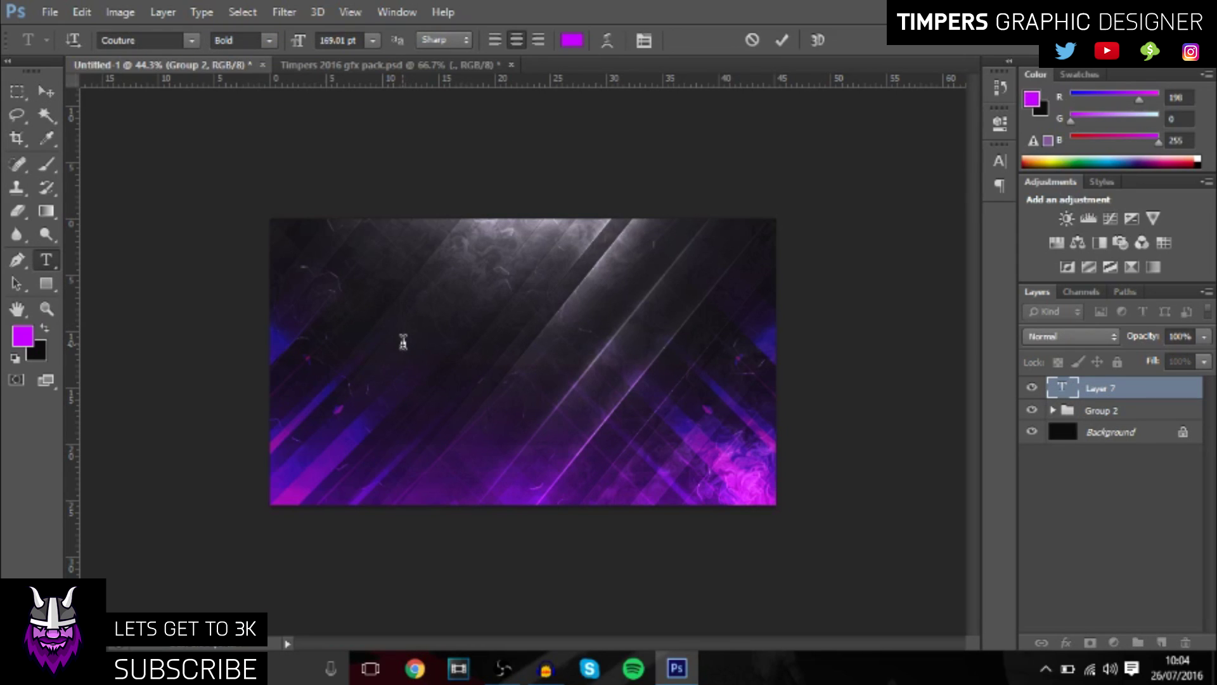
{"action": "type", "text": "HOW"}
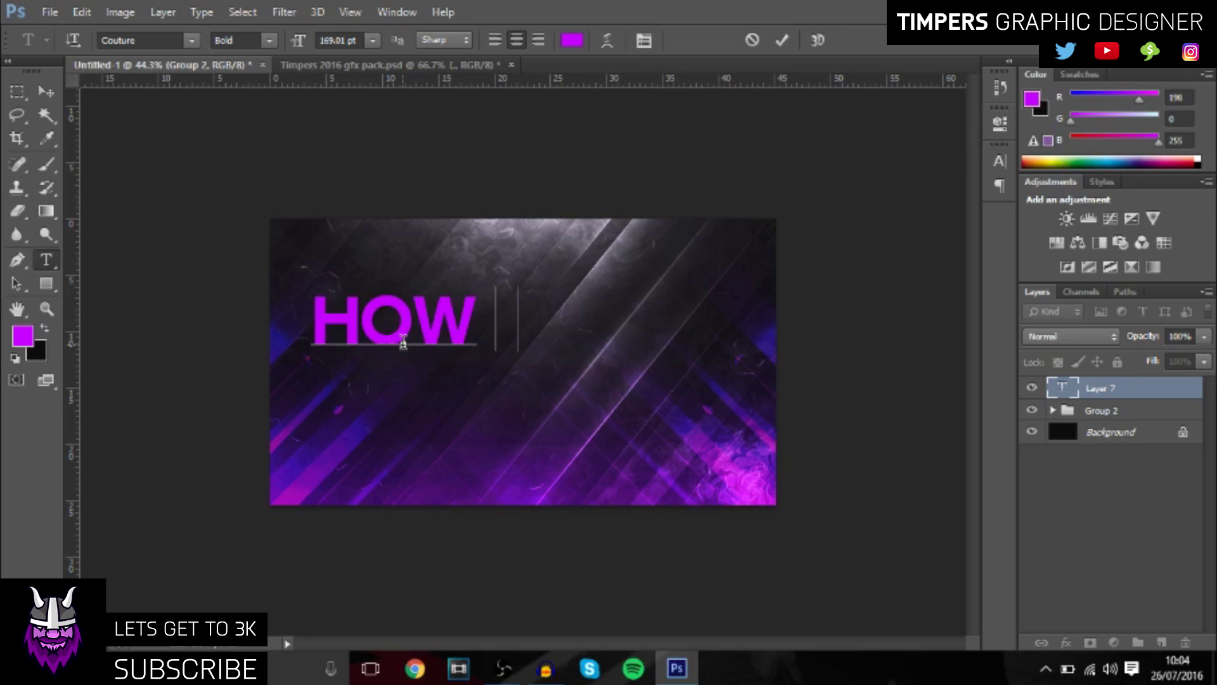
{"action": "type", "text": " TO MAKE A"}
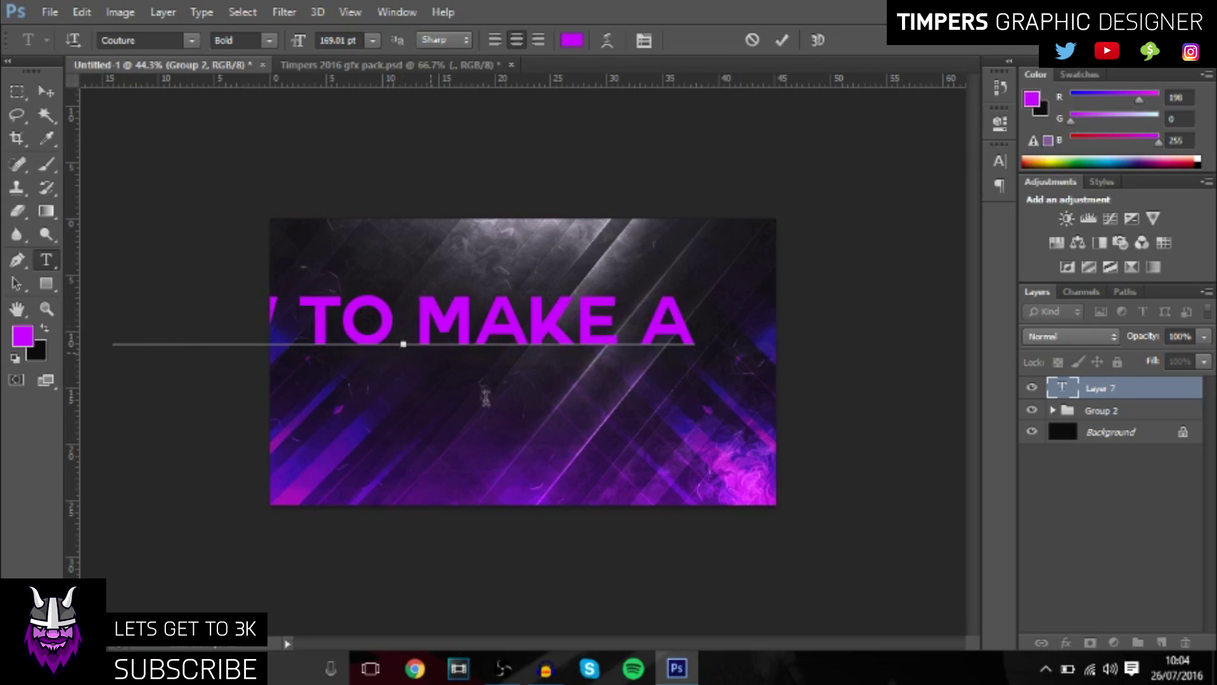
Colour the text off-white #f0f0f0, shrink it to 128 pt, and commit it.
{"action": "key", "text": "ctrl+a"}
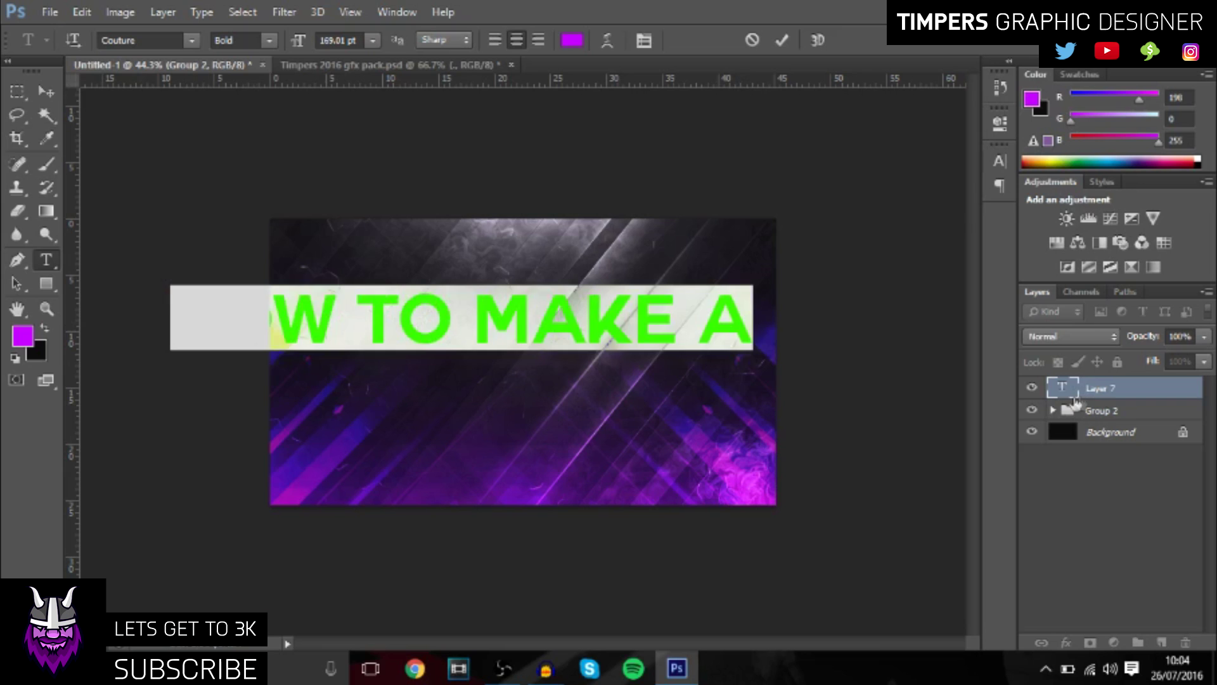
{"action": "key", "text": "ctrl+h"}
{"action": "double_click", "coordinate": [1073, 395]}
{"action": "left_click", "coordinate": [572, 40]}
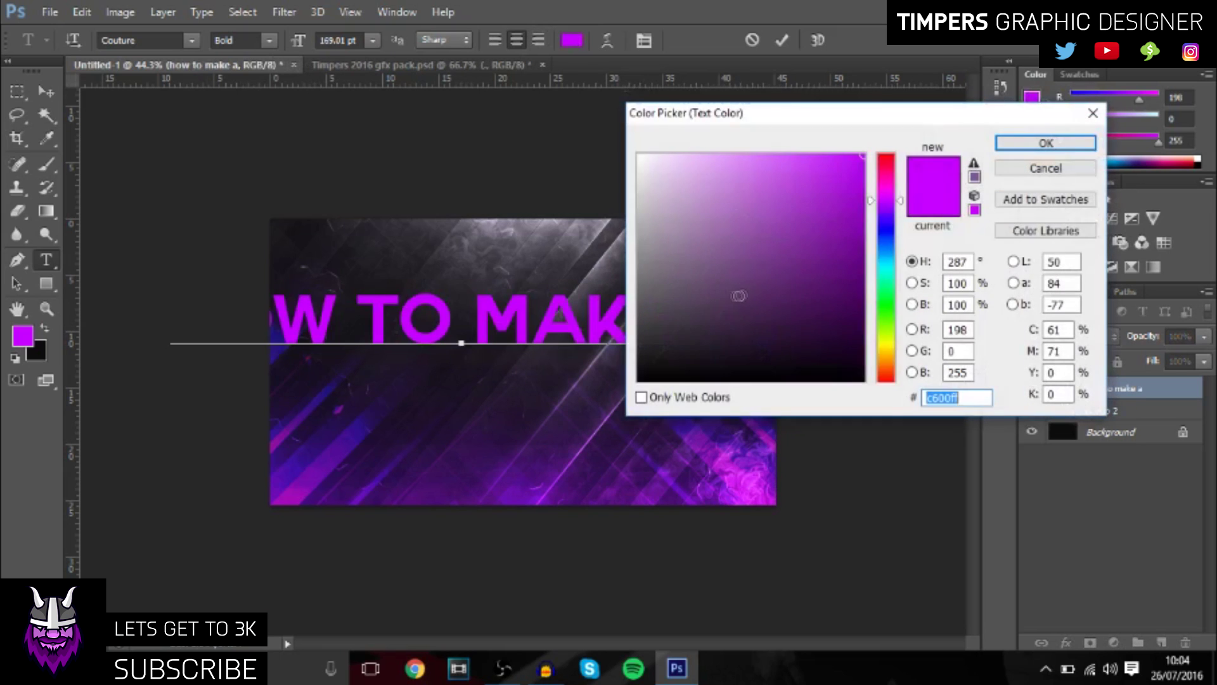
{"action": "type", "text": "f0f0f0"}
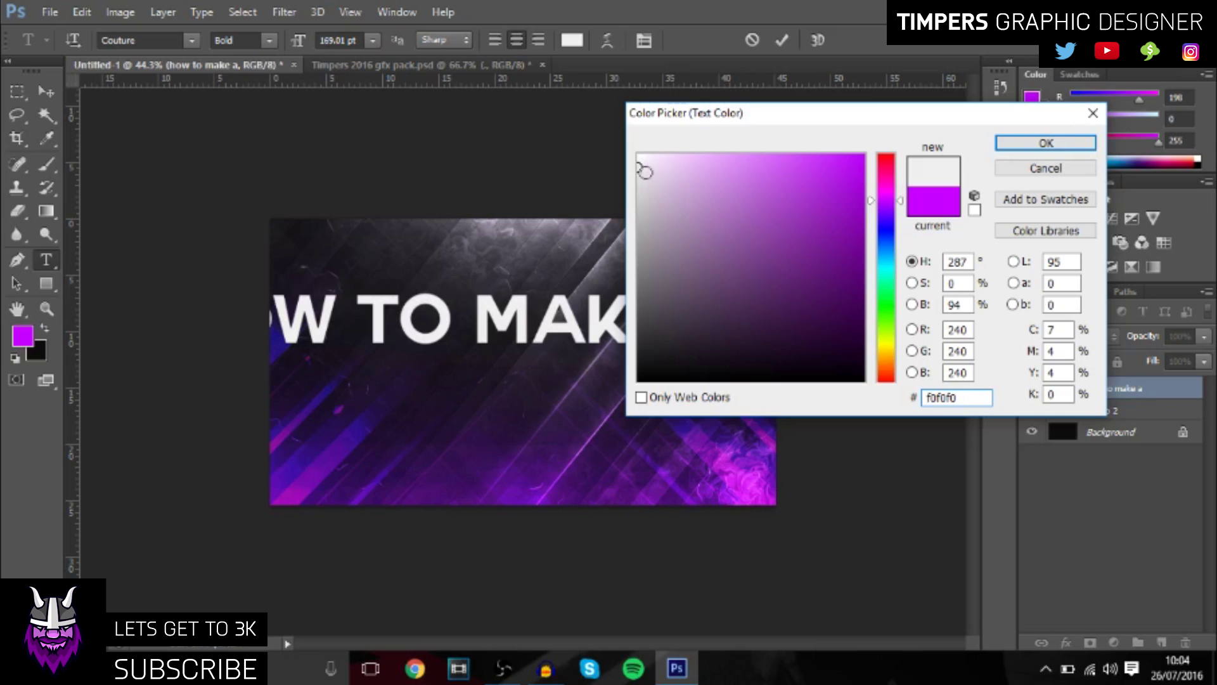
{"action": "left_click", "coordinate": [1017, 144]}
{"action": "left_click_drag", "start_coordinate": [298, 44], "coordinate": [263, 44]}
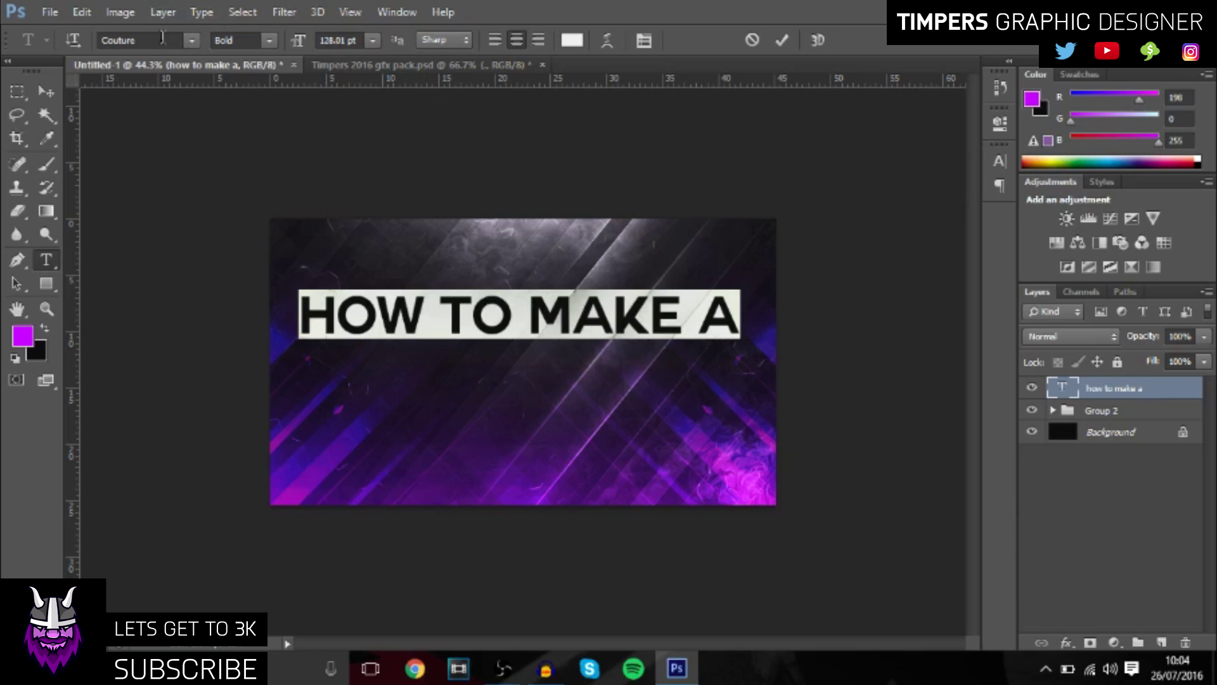
{"action": "left_click", "coordinate": [134, 40]}
{"action": "left_click", "coordinate": [1177, 388]}
Add a low-opacity Gradient Overlay, an Overlay-mode Inner Glow and a distance-0 Drop Shadow to the text.
{"action": "double_click", "coordinate": [1184, 398]}
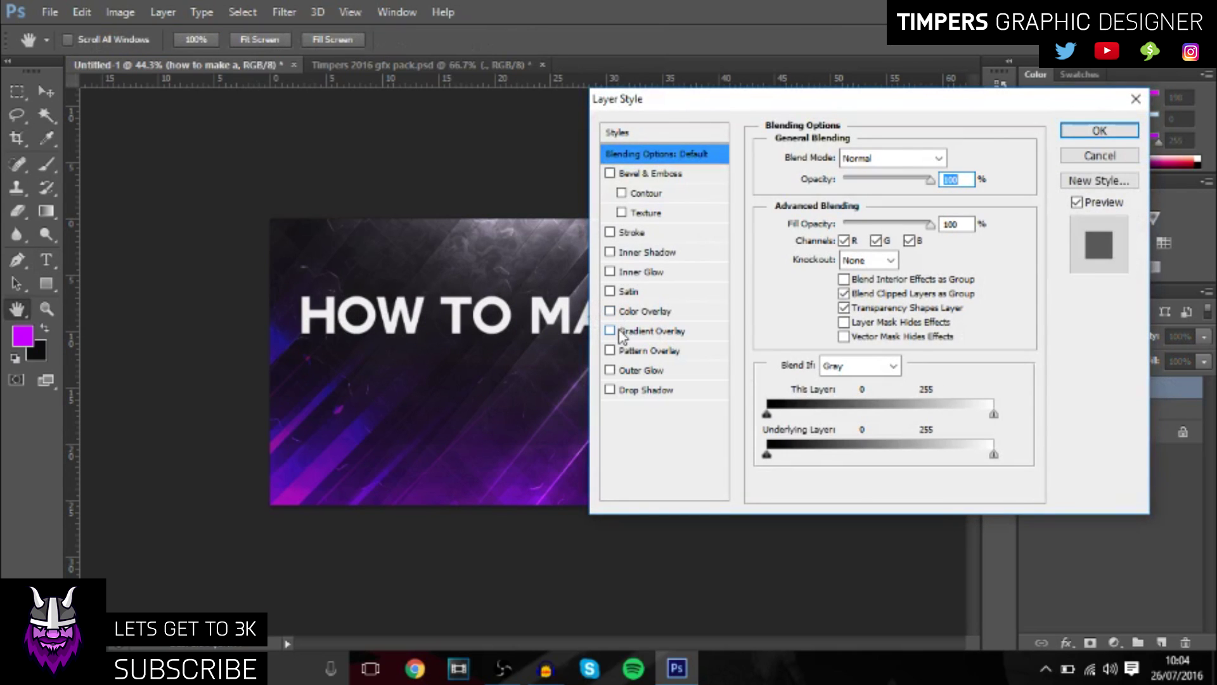
{"action": "left_click", "coordinate": [620, 332]}
{"action": "left_click", "coordinate": [851, 180]}
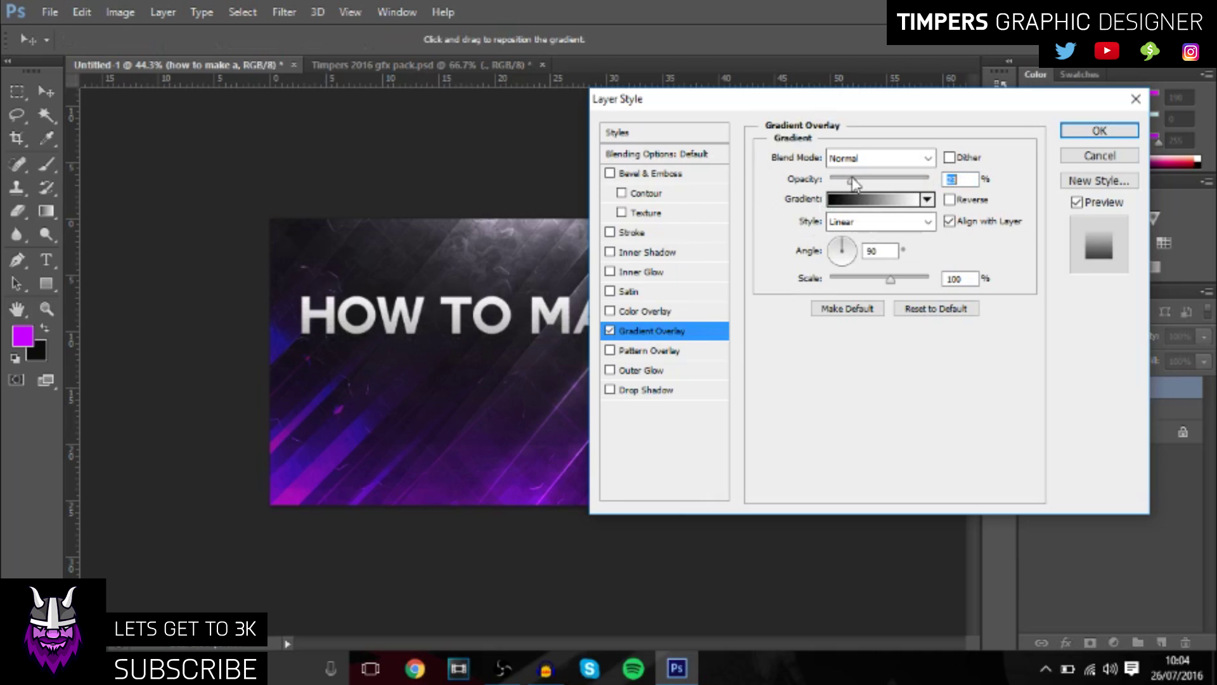
{"action": "left_click", "coordinate": [641, 272]}
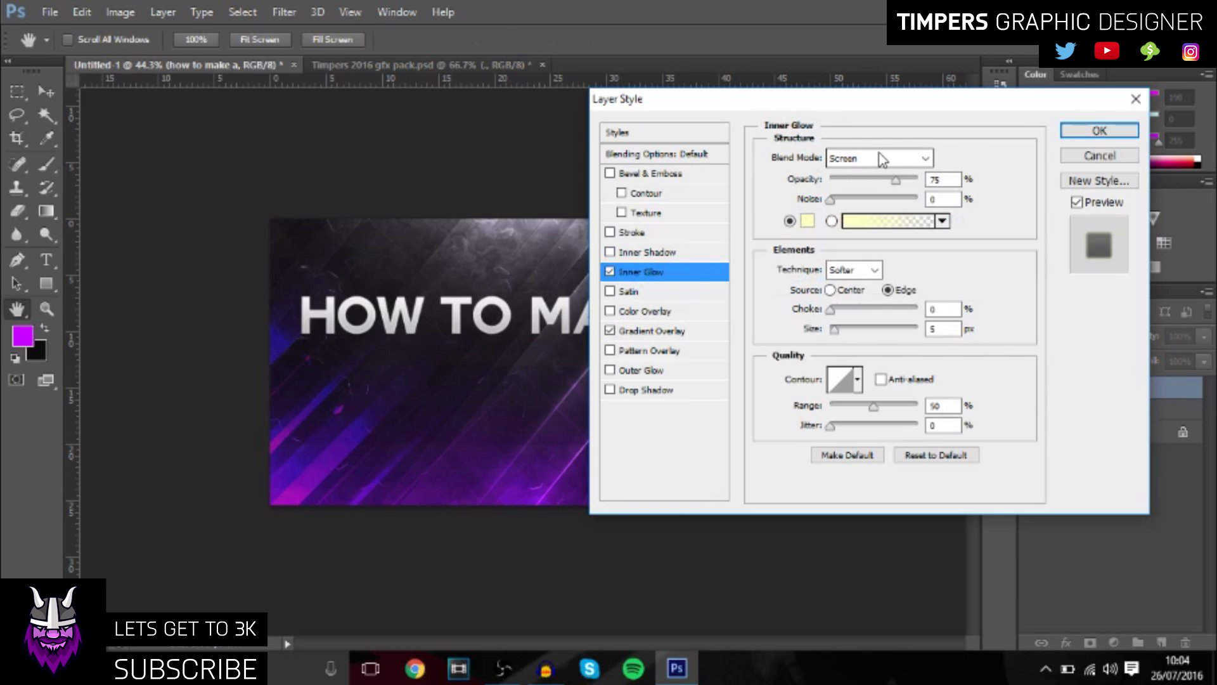
{"action": "left_click", "coordinate": [878, 158]}
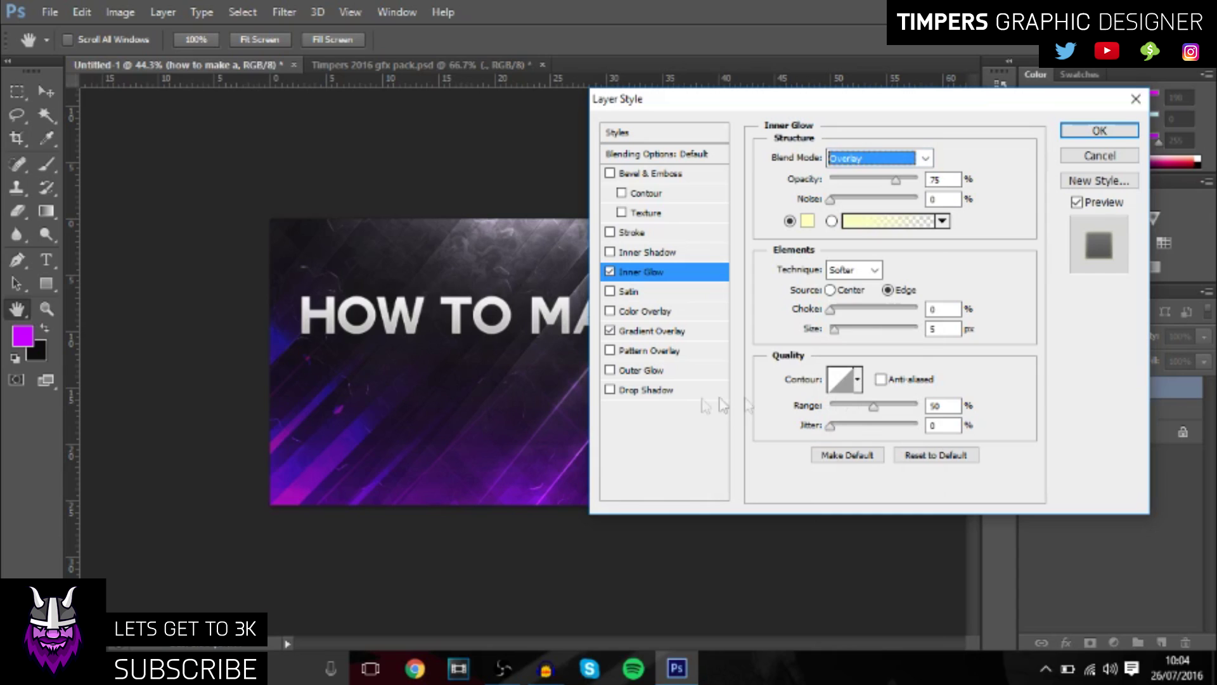
{"action": "left_click", "coordinate": [610, 389]}
{"action": "left_click", "coordinate": [641, 390]}
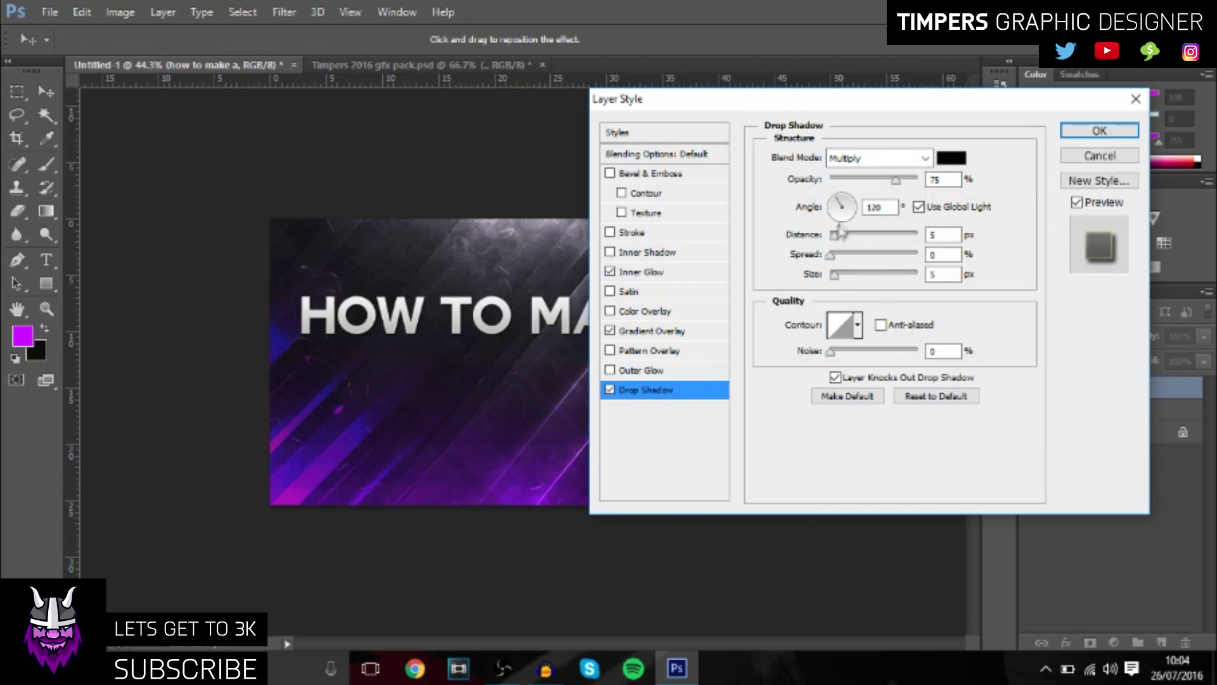
{"action": "left_click_drag", "start_coordinate": [838, 234], "coordinate": [848, 279]}
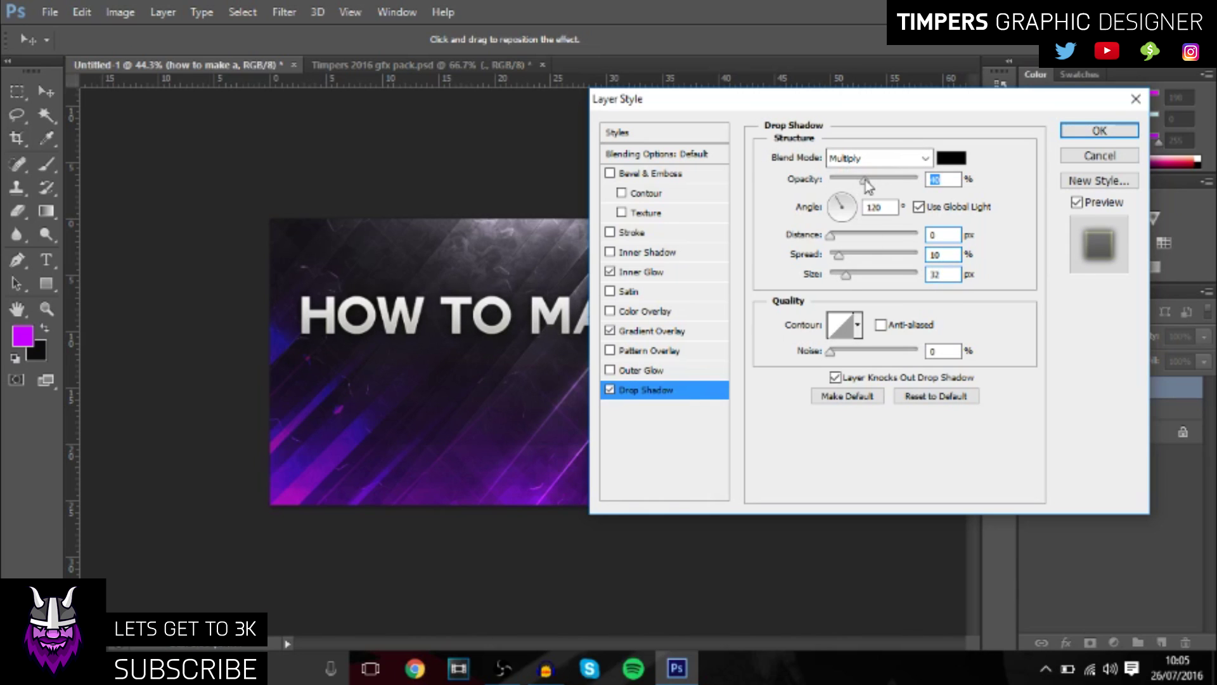
{"action": "left_click", "coordinate": [1099, 130]}
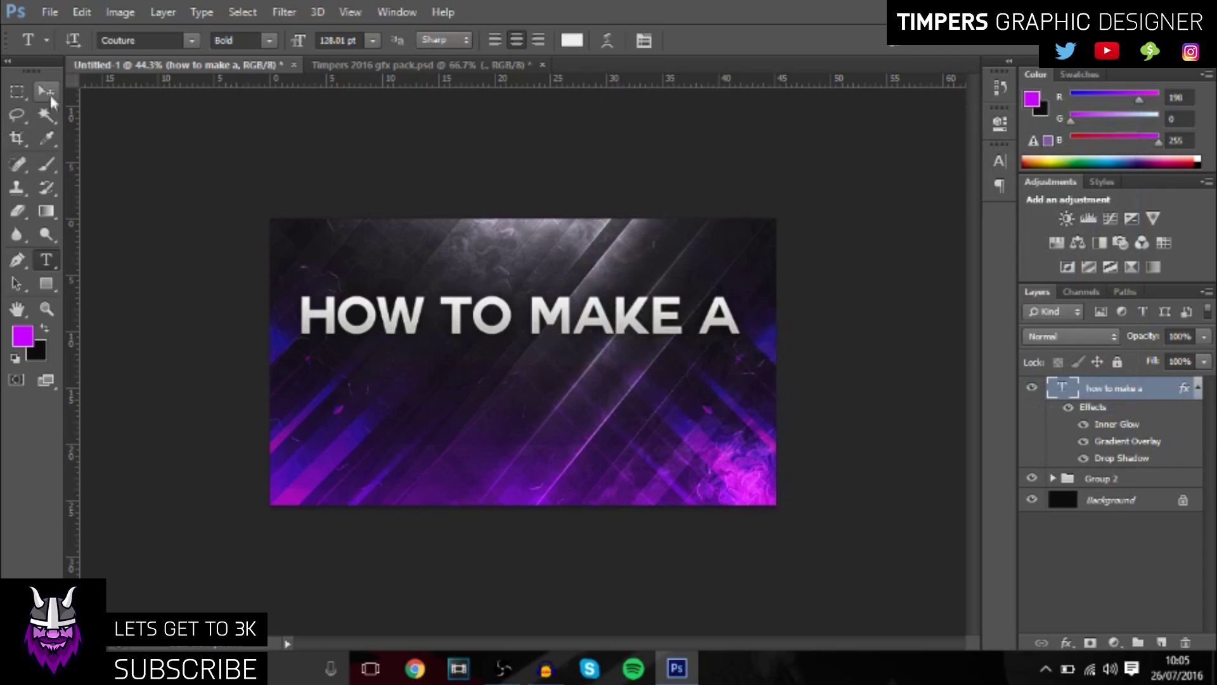
Duplicate the text line just below the original and retype it as 'THUMBNAIL'.
{"action": "left_click", "coordinate": [49, 93]}
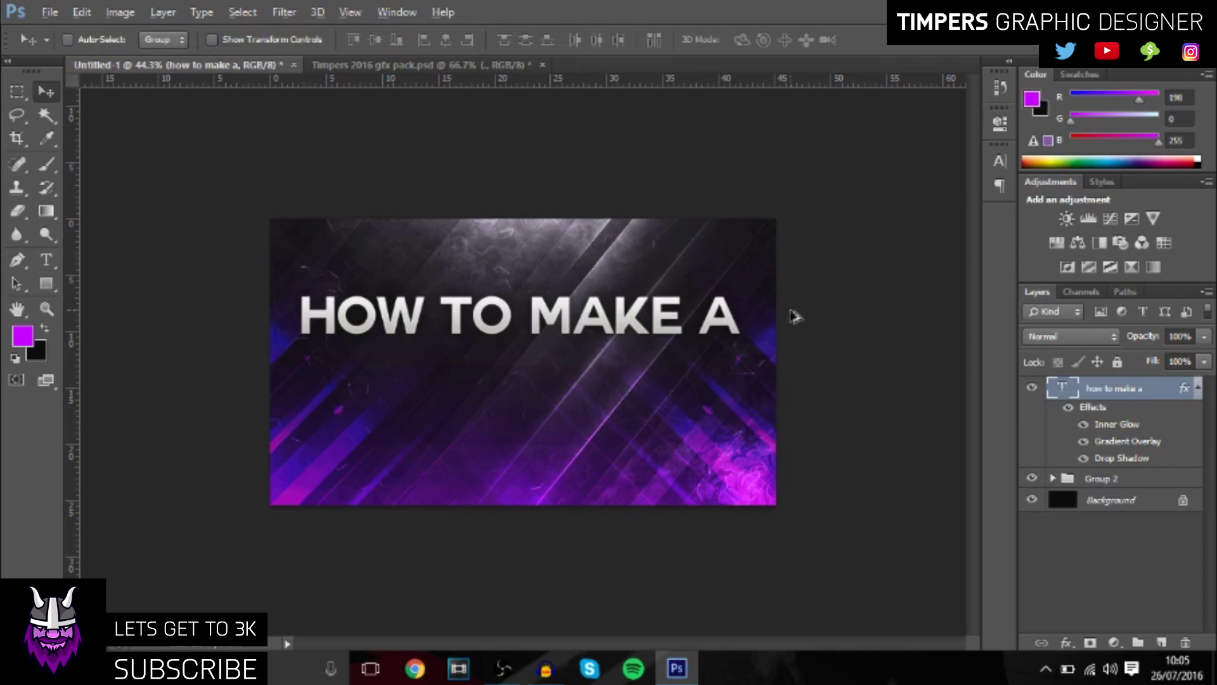
{"action": "left_click_drag", "start_coordinate": [523, 321], "coordinate": [523, 372]}
{"action": "double_click", "coordinate": [1070, 391]}
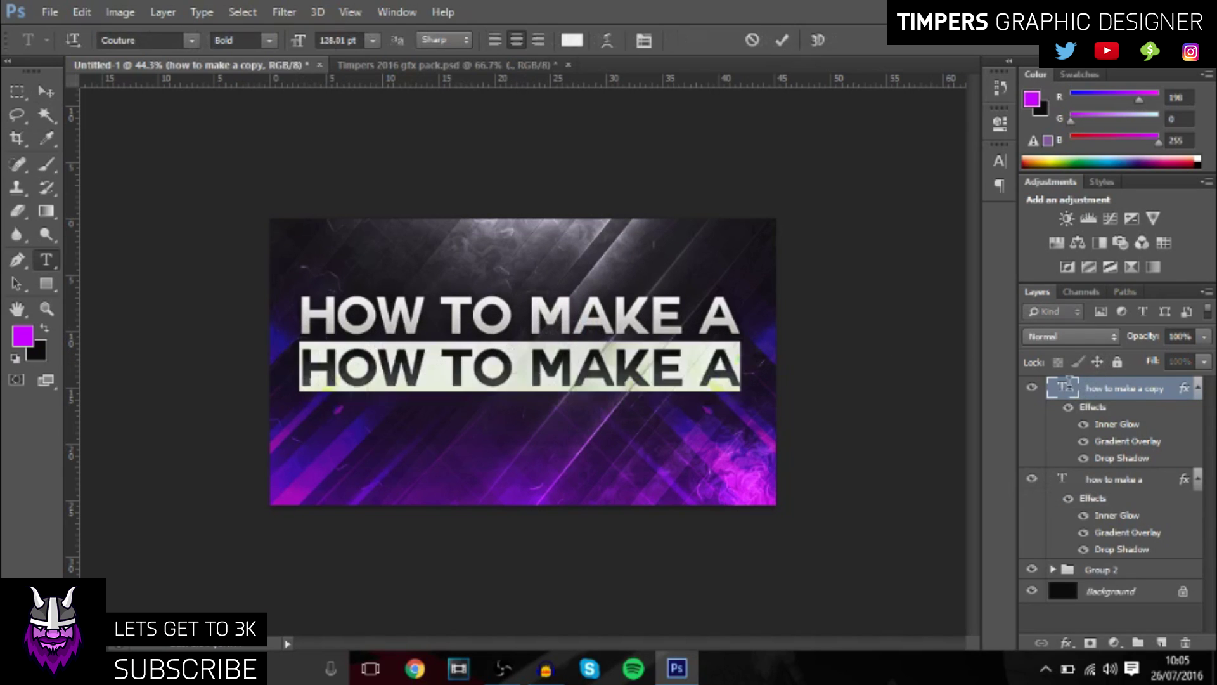
{"action": "type", "text": "OVERL"}
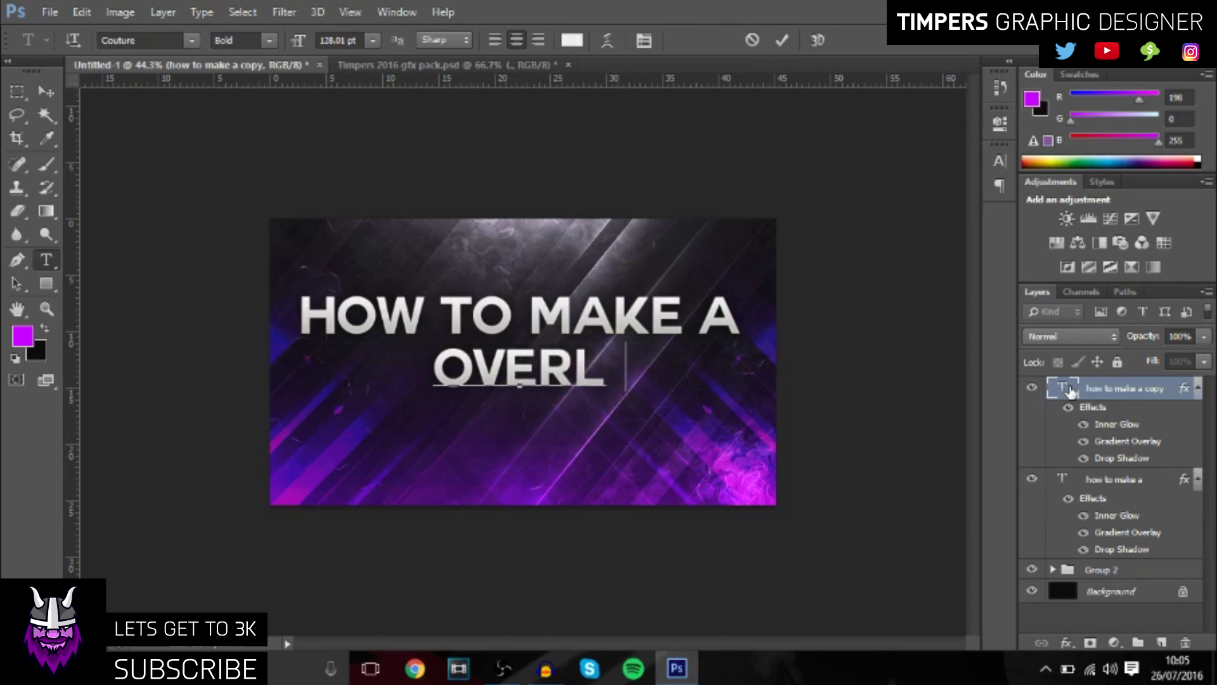
{"action": "type", "text": "A"}
{"action": "key", "text": "BackSpace"}
{"action": "key", "text": "BackSpace"}
{"action": "key", "text": "BackSpace"}
{"action": "key", "text": "BackSpace"}
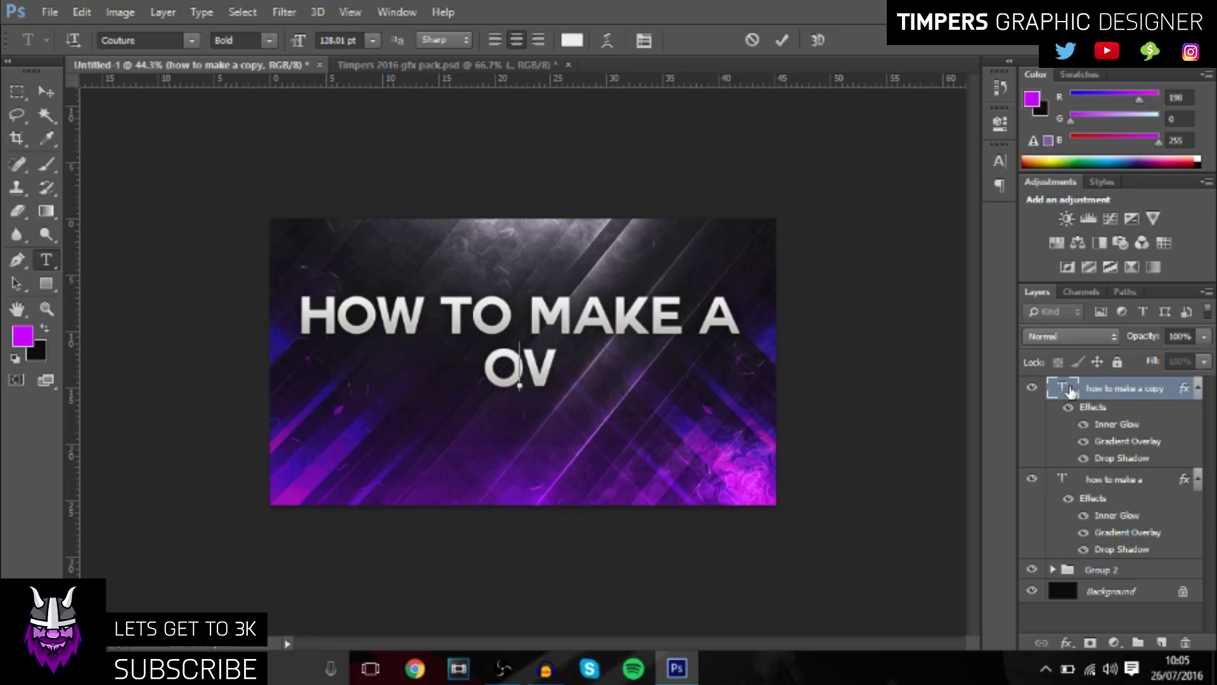
{"action": "key", "text": "BackSpace"}
{"action": "key", "text": "BackSpace"}
{"action": "type", "text": "TUMB"}
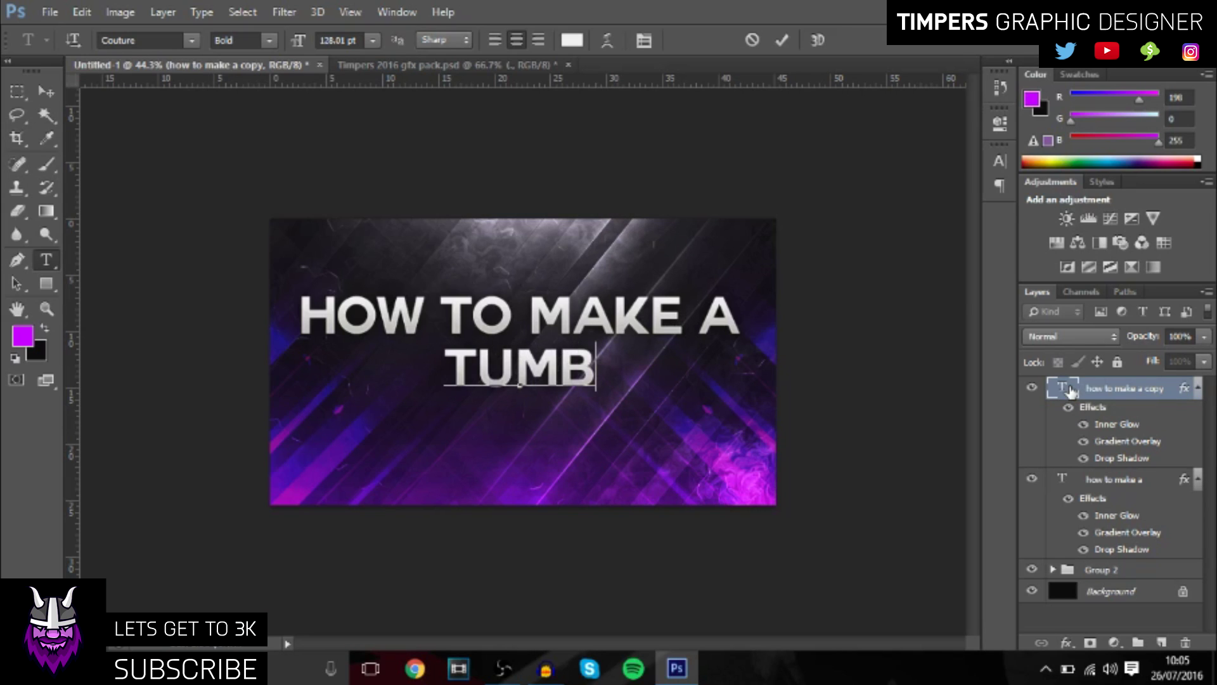
{"action": "key", "text": "BackSpace"}
{"action": "key", "text": "BackSpace"}
{"action": "key", "text": "BackSpace"}
{"action": "key", "text": "BackSpace"}
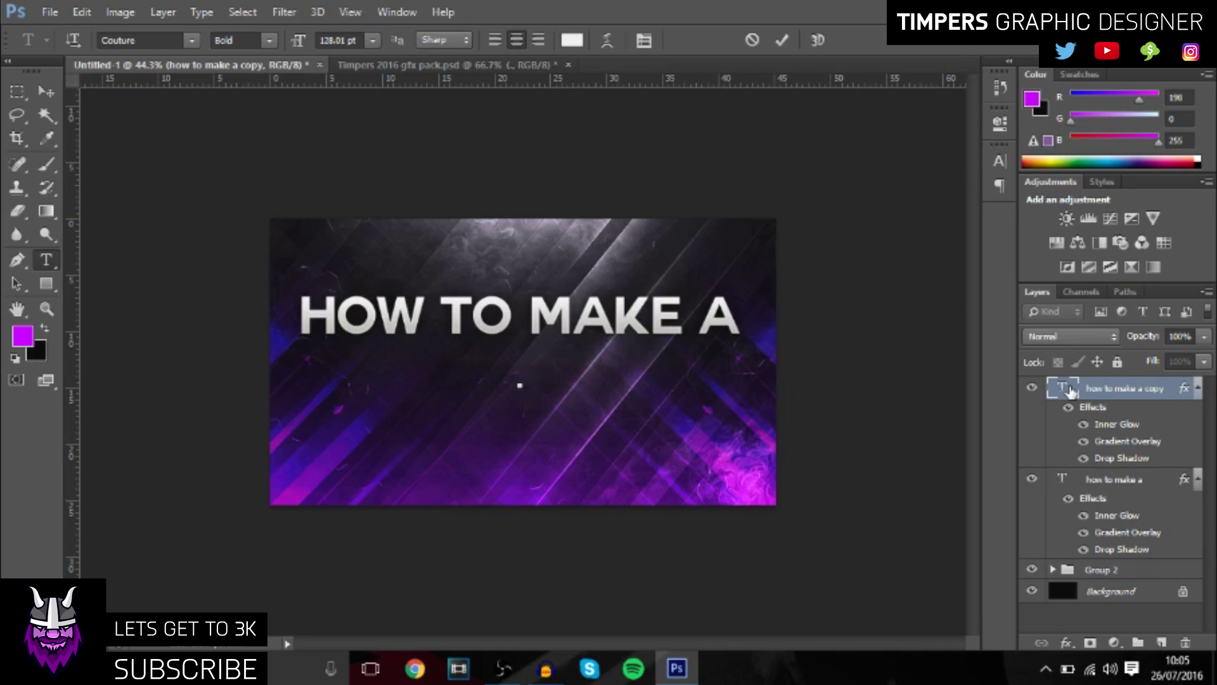
{"action": "type", "text": "THUMBNAIL"}
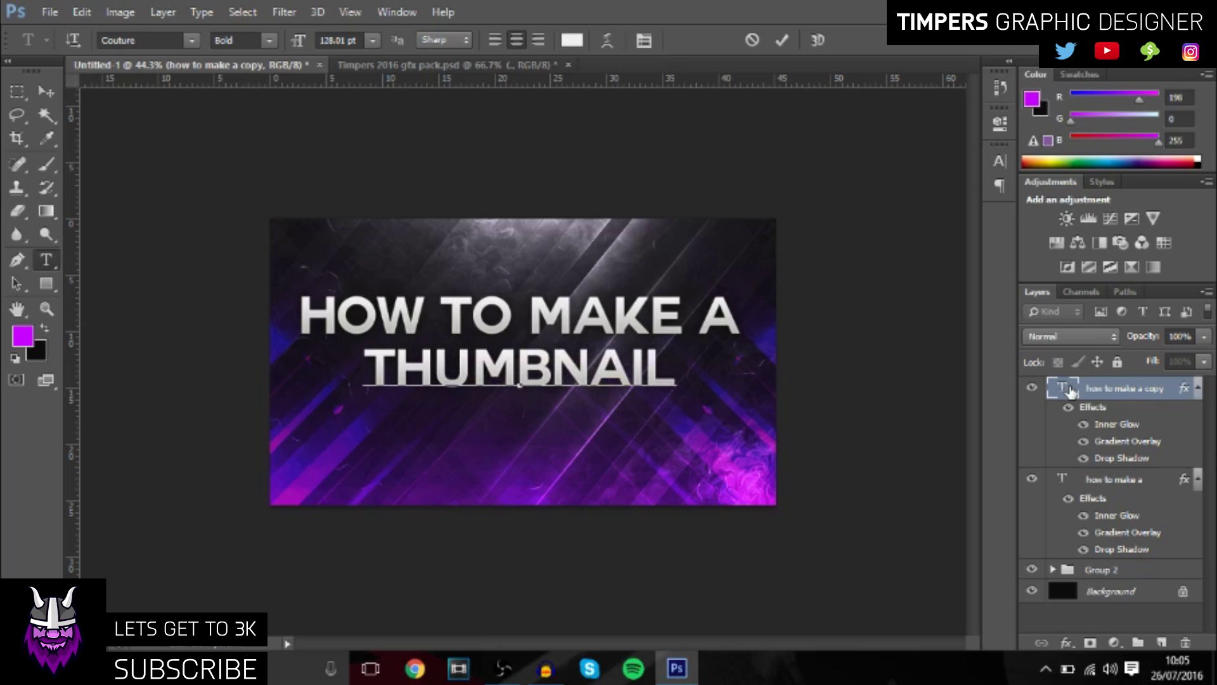
Enlarge THUMBNAIL to 170 pt and nudge it slightly right and down.
{"action": "double_click", "coordinate": [462, 353]}
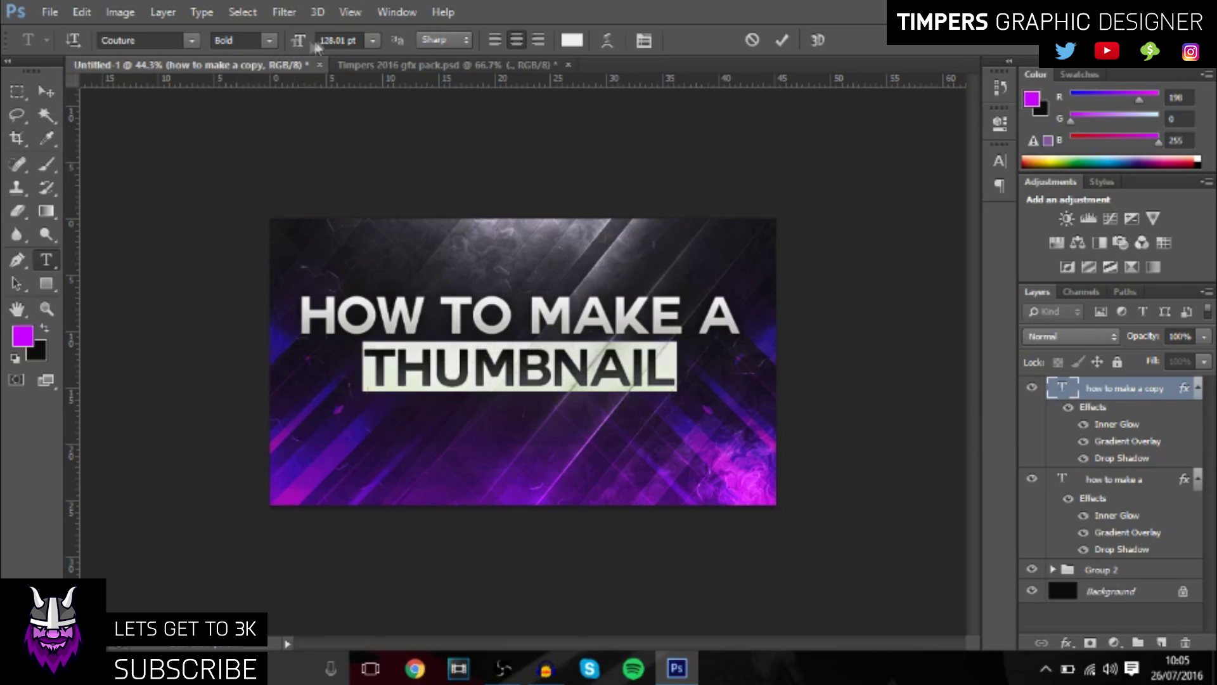
{"action": "left_click", "coordinate": [318, 41]}
{"action": "type", "text": "170"}
{"action": "key", "text": "Return"}
{"action": "left_click", "coordinate": [45, 91]}
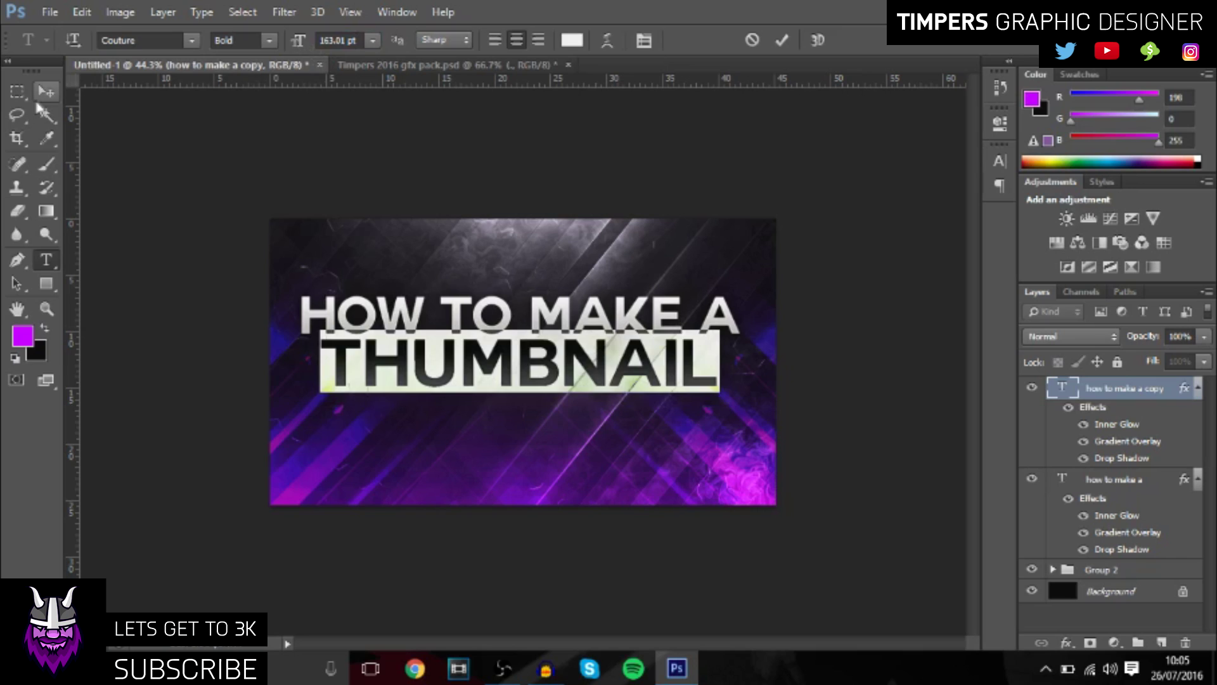
{"action": "left_click_drag", "start_coordinate": [538, 277], "coordinate": [544, 284]}
Group both text lines, tilt them about -11.65°, scale to 110%, reposition, and merge into one layer.
{"action": "left_click", "coordinate": [1141, 479], "text": "shift"}
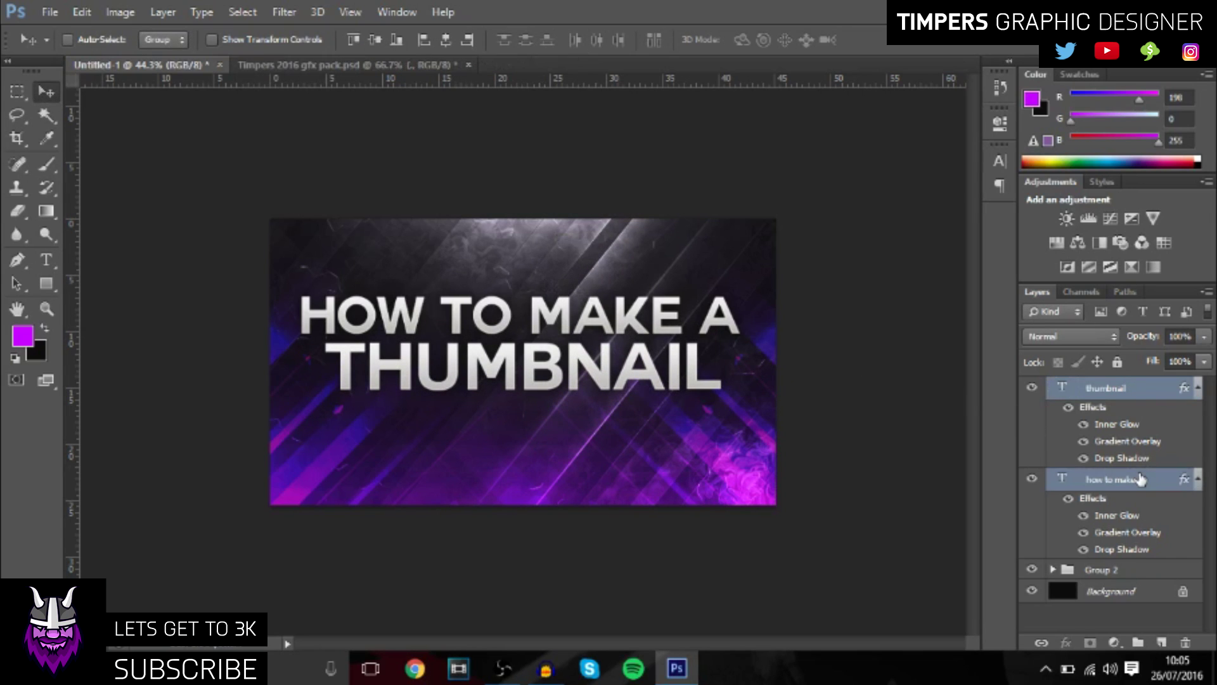
{"action": "key", "text": "ctrl+g"}
{"action": "key", "text": "ctrl+t"}
{"action": "left_click_drag", "start_coordinate": [775, 247], "coordinate": [761, 171]}
{"action": "left_click_drag", "start_coordinate": [727, 252], "coordinate": [745, 232]}
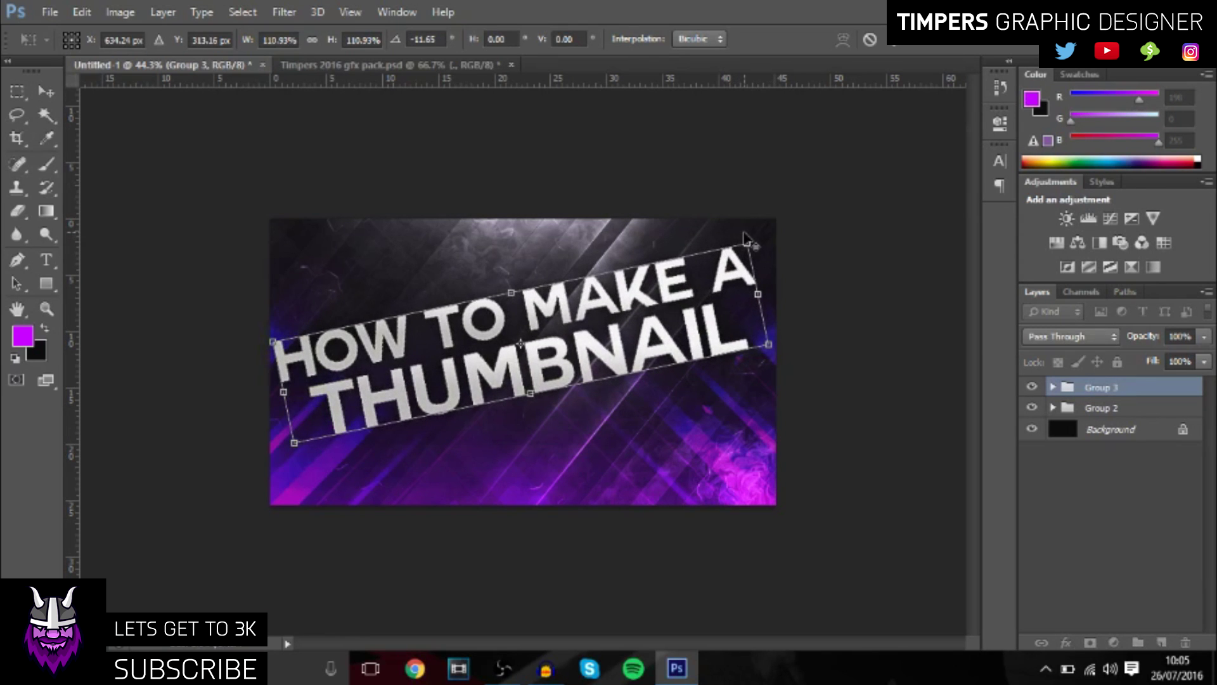
{"action": "key", "text": "Return"}
{"action": "left_click_drag", "start_coordinate": [499, 306], "coordinate": [509, 315]}
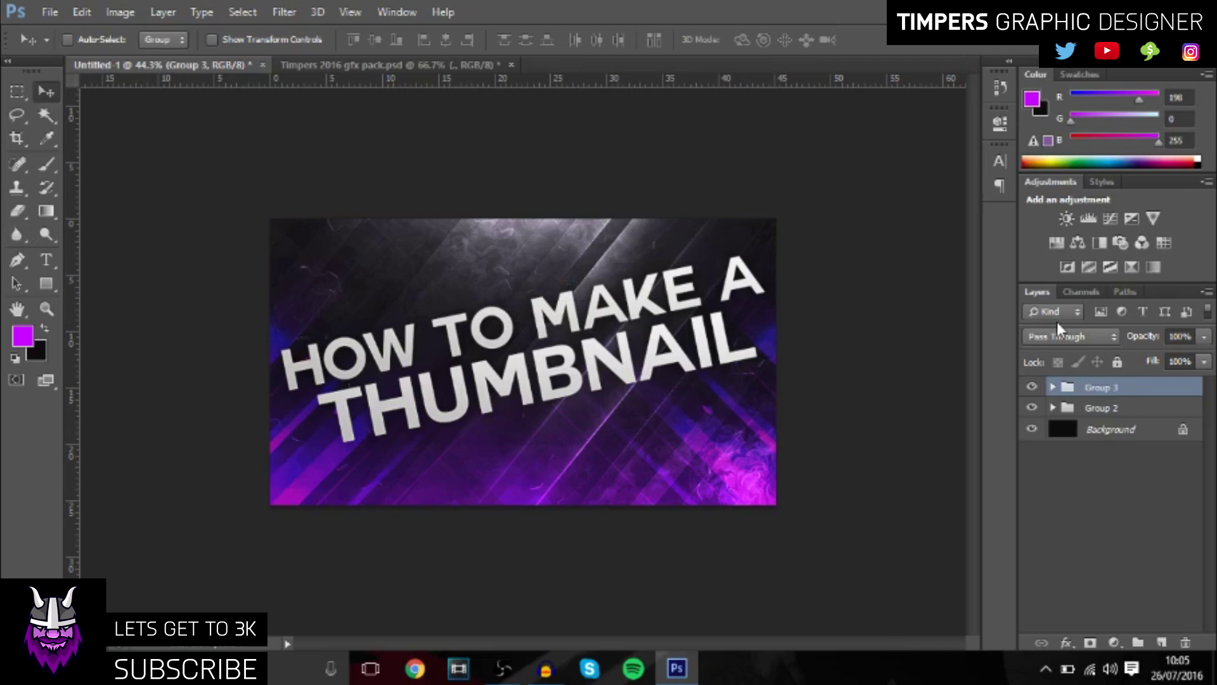
{"action": "key", "text": "ctrl+e"}
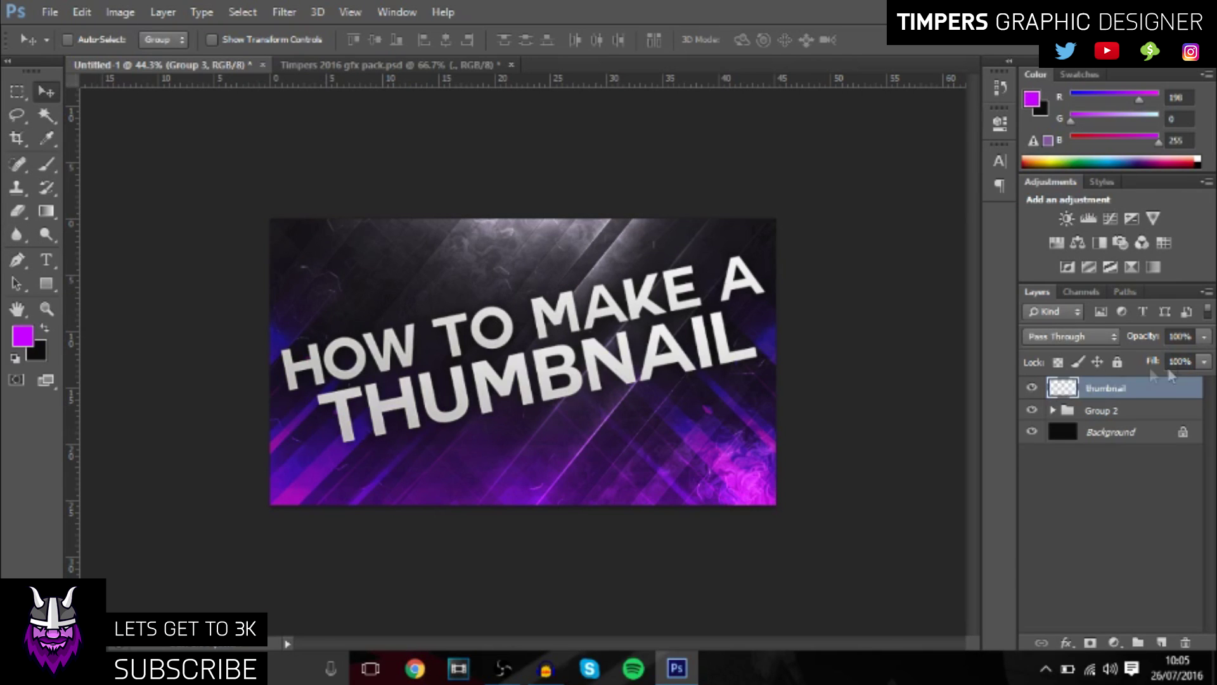
Set up a large soft Eraser at about 55% opacity and size 360.
{"action": "left_click", "coordinate": [16, 210]}
{"action": "mouse_move", "coordinate": [285, 258]}
{"action": "left_mouse_down"}
{"action": "mouse_move", "coordinate": [321, 283]}
{"action": "mouse_move", "coordinate": [341, 269]}
{"action": "left_mouse_up"}
{"action": "left_click_drag", "start_coordinate": [303, 39], "coordinate": [317, 59]}
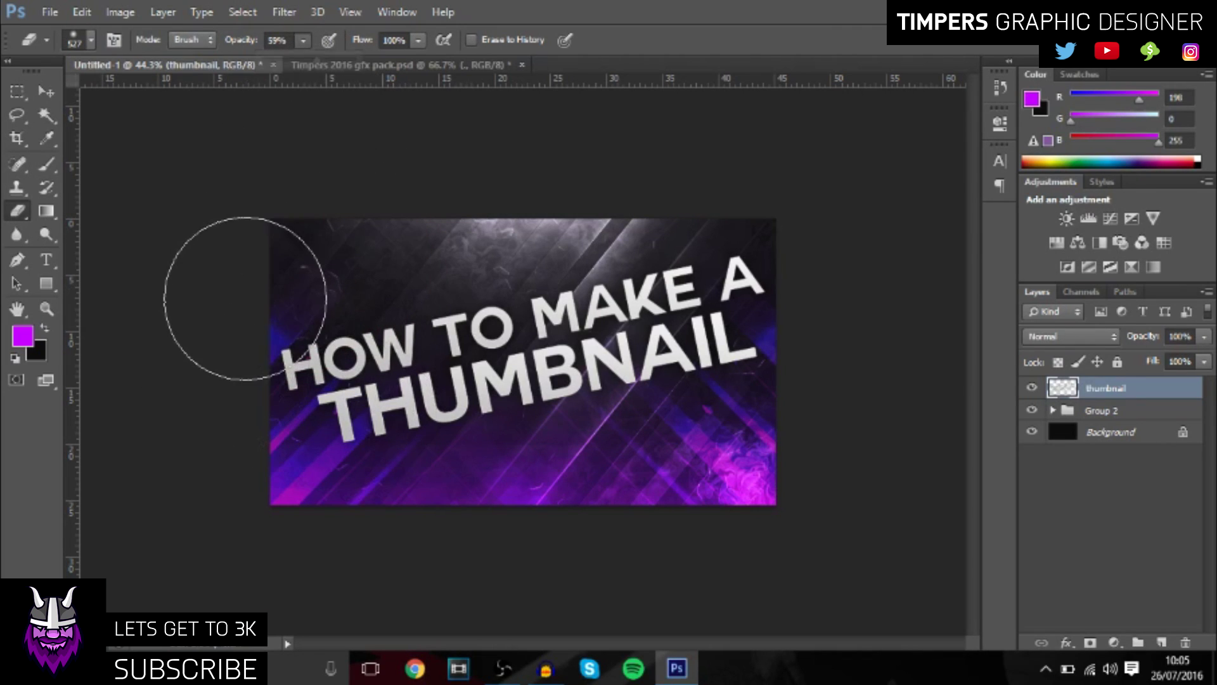
{"action": "mouse_move", "coordinate": [308, 333]}
{"action": "left_mouse_down"}
{"action": "mouse_move", "coordinate": [274, 318]}
{"action": "mouse_move", "coordinate": [372, 443]}
{"action": "mouse_move", "coordinate": [383, 481]}
{"action": "mouse_move", "coordinate": [355, 494]}
{"action": "mouse_move", "coordinate": [319, 479]}
{"action": "left_mouse_up"}
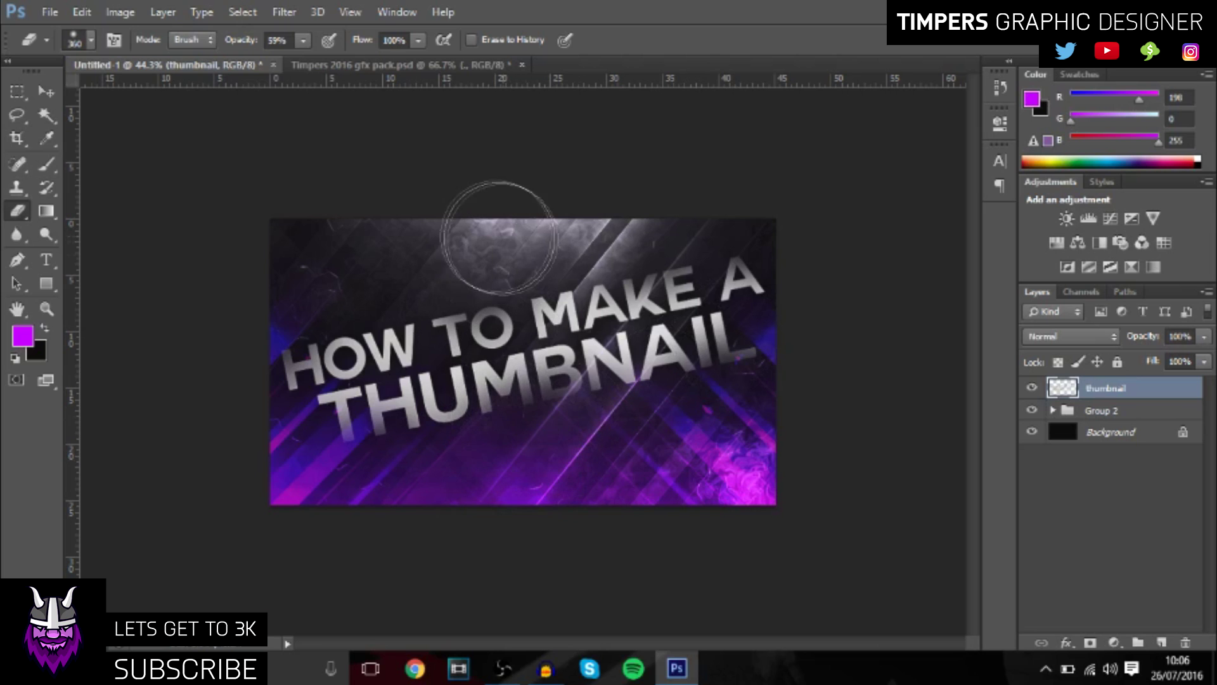
Use File > Place to insert the YouTube icon from Libraries > Pictures > Saved Pictures.
{"action": "scroll", "coordinate": [834, 307], "scroll_direction": "down", "scroll_amount": 3}
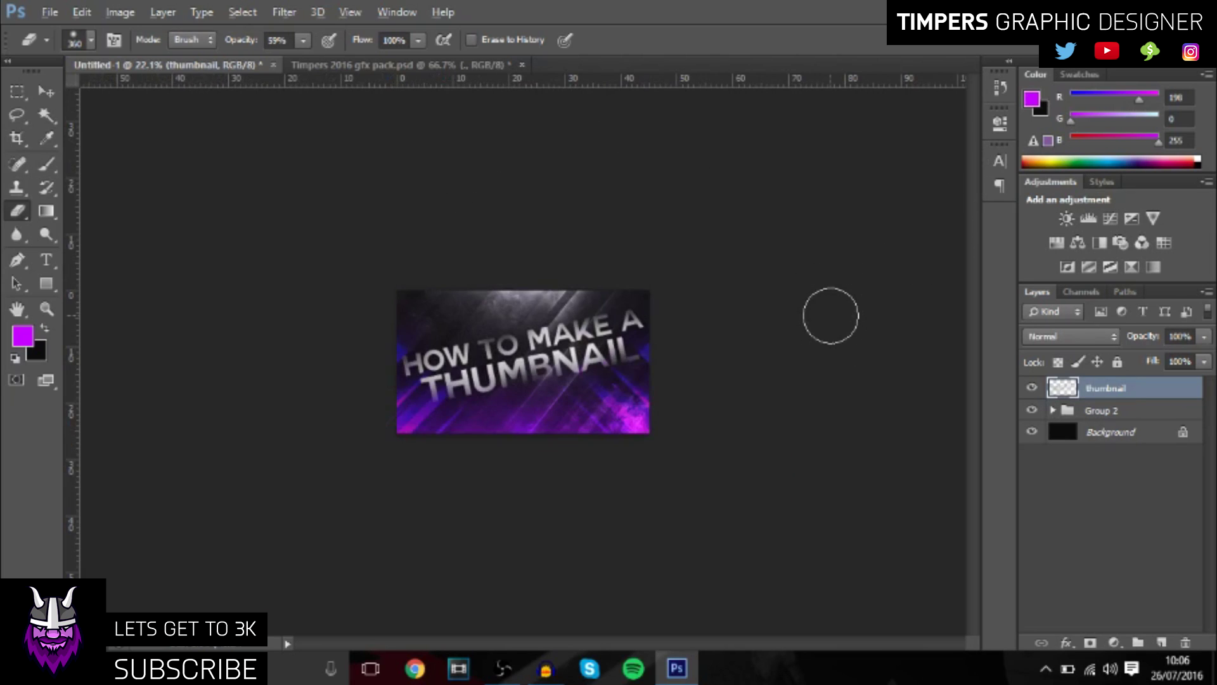
{"action": "scroll", "coordinate": [831, 315], "scroll_direction": "up", "scroll_amount": 1}
{"action": "scroll", "coordinate": [380, 215], "scroll_direction": "up", "scroll_amount": 1}
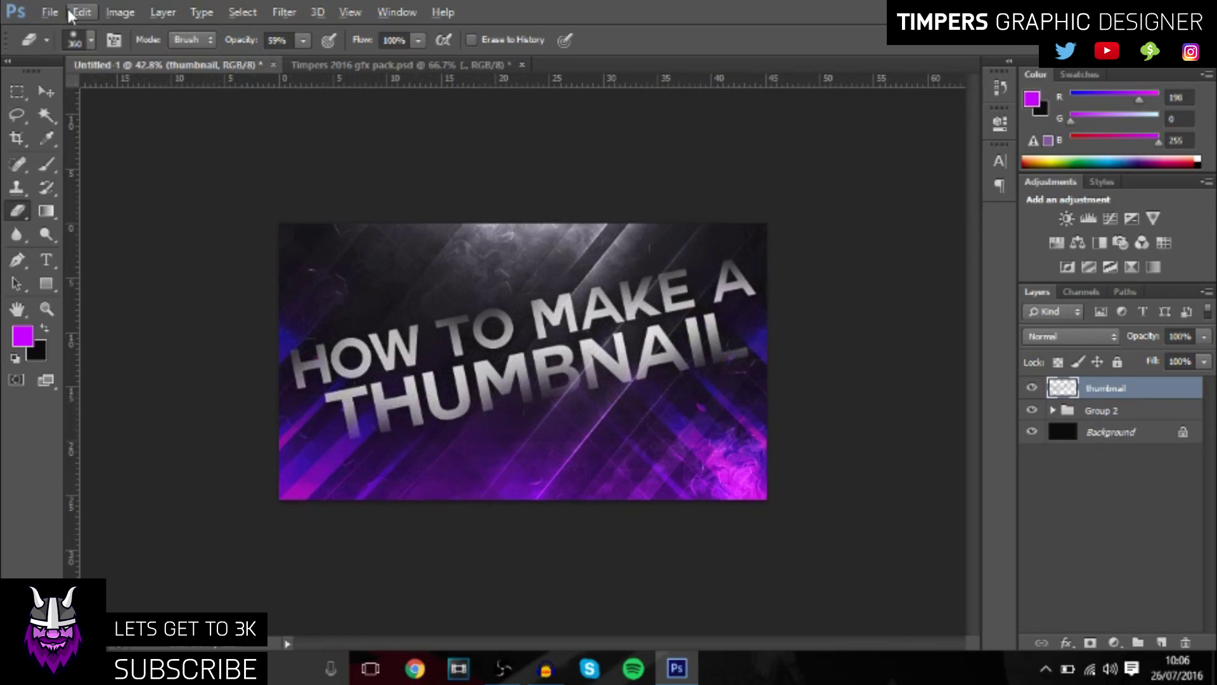
{"action": "left_click", "coordinate": [49, 12]}
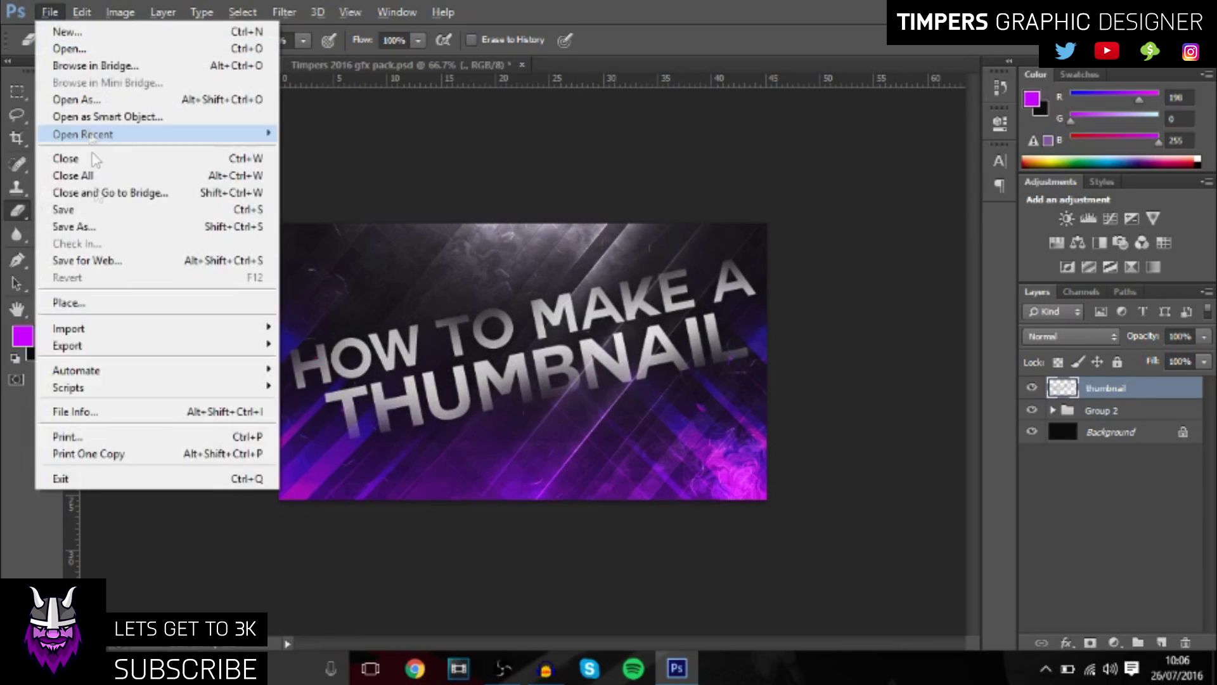
{"action": "left_click", "coordinate": [102, 304]}
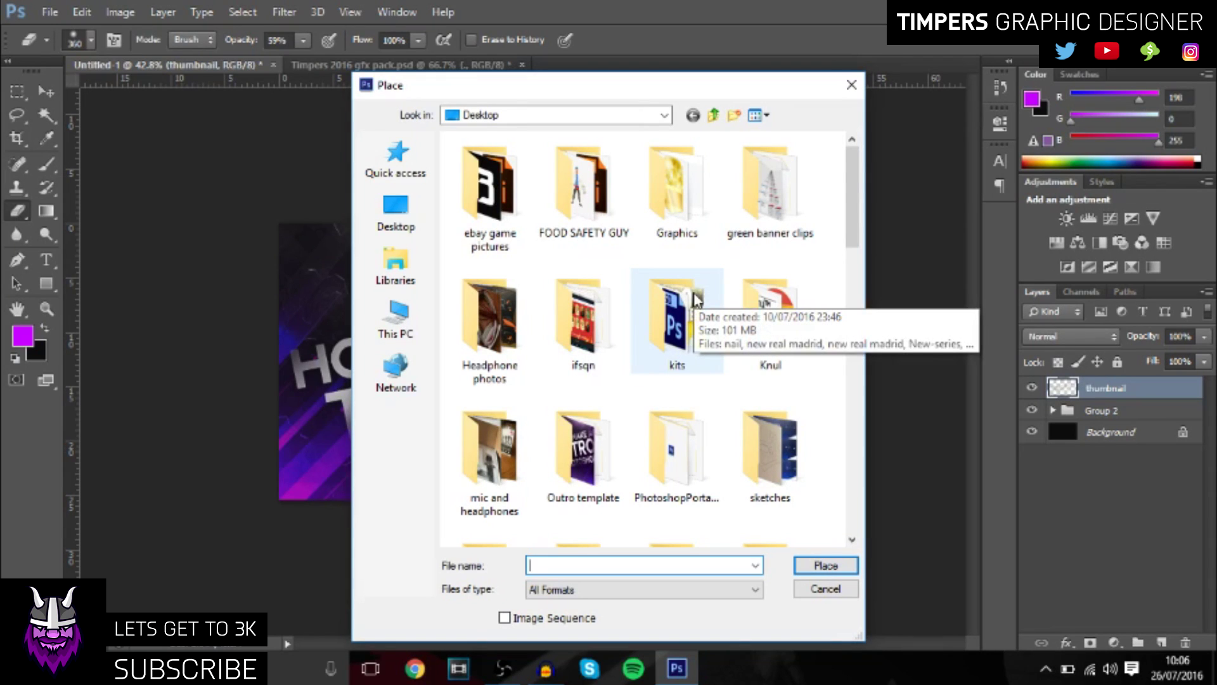
{"action": "scroll", "coordinate": [726, 323], "scroll_direction": "down", "scroll_amount": 3}
{"action": "left_click", "coordinate": [397, 267]}
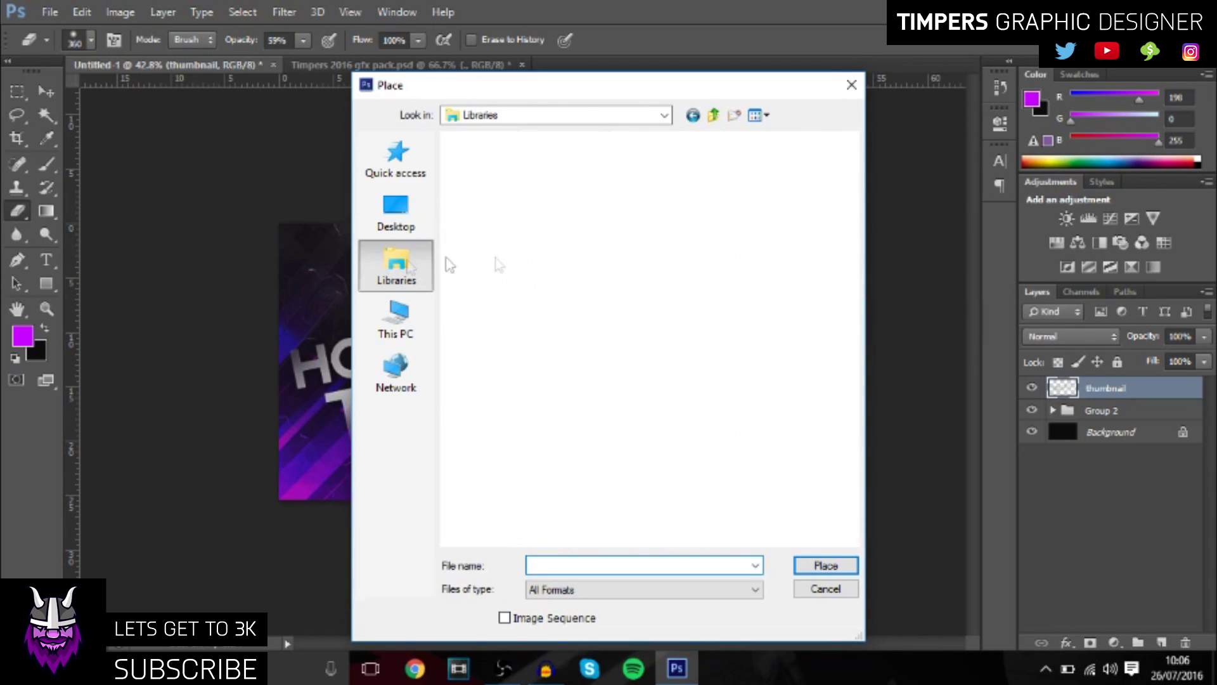
{"action": "double_click", "coordinate": [534, 260]}
{"action": "scroll", "coordinate": [667, 310], "scroll_direction": "down", "scroll_amount": 5}
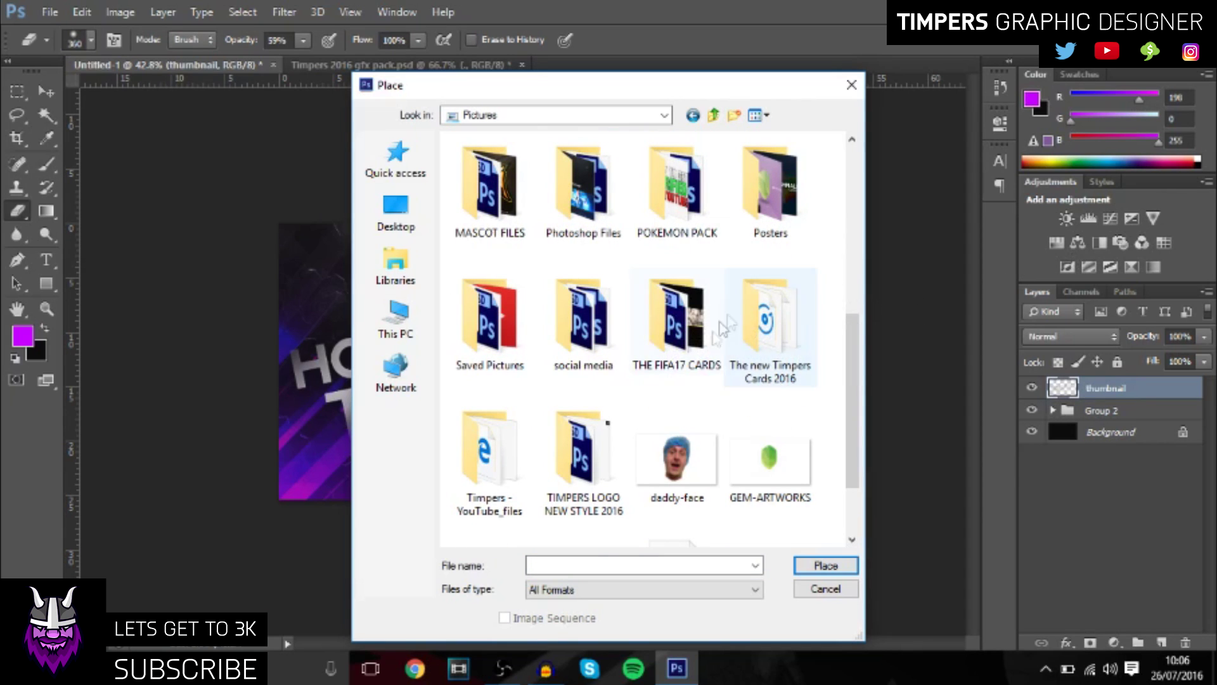
{"action": "double_click", "coordinate": [488, 316]}
{"action": "scroll", "coordinate": [634, 355], "scroll_direction": "down", "scroll_amount": 10}
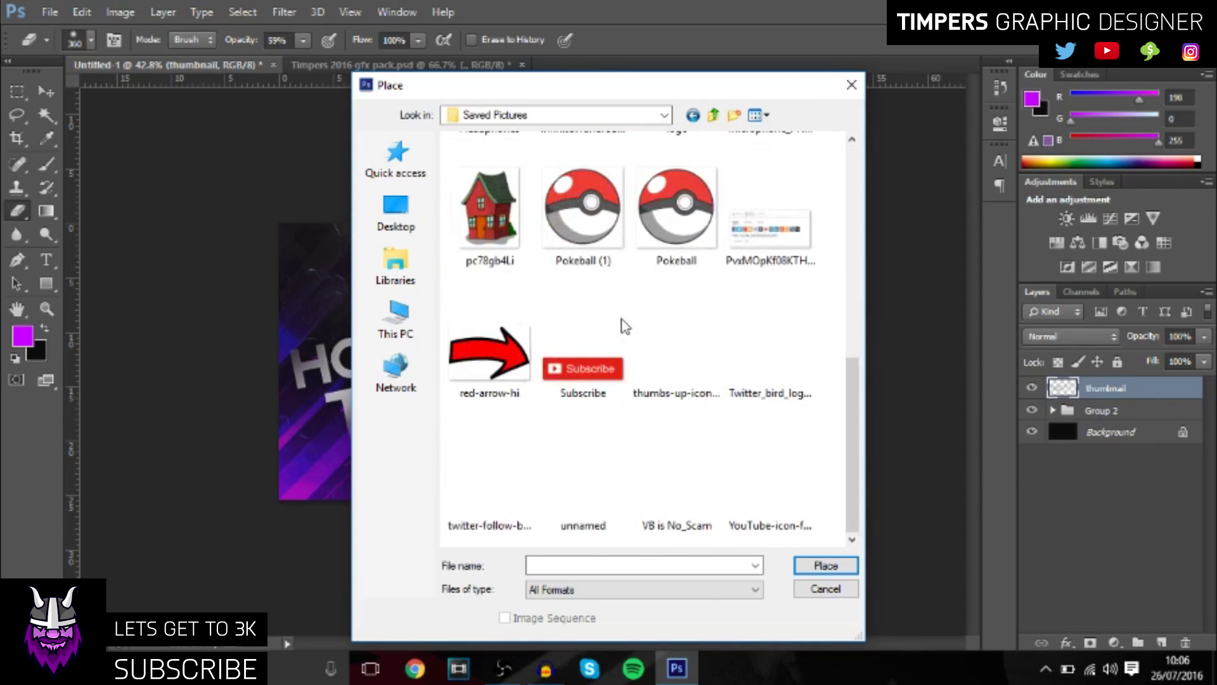
{"action": "double_click", "coordinate": [770, 482]}
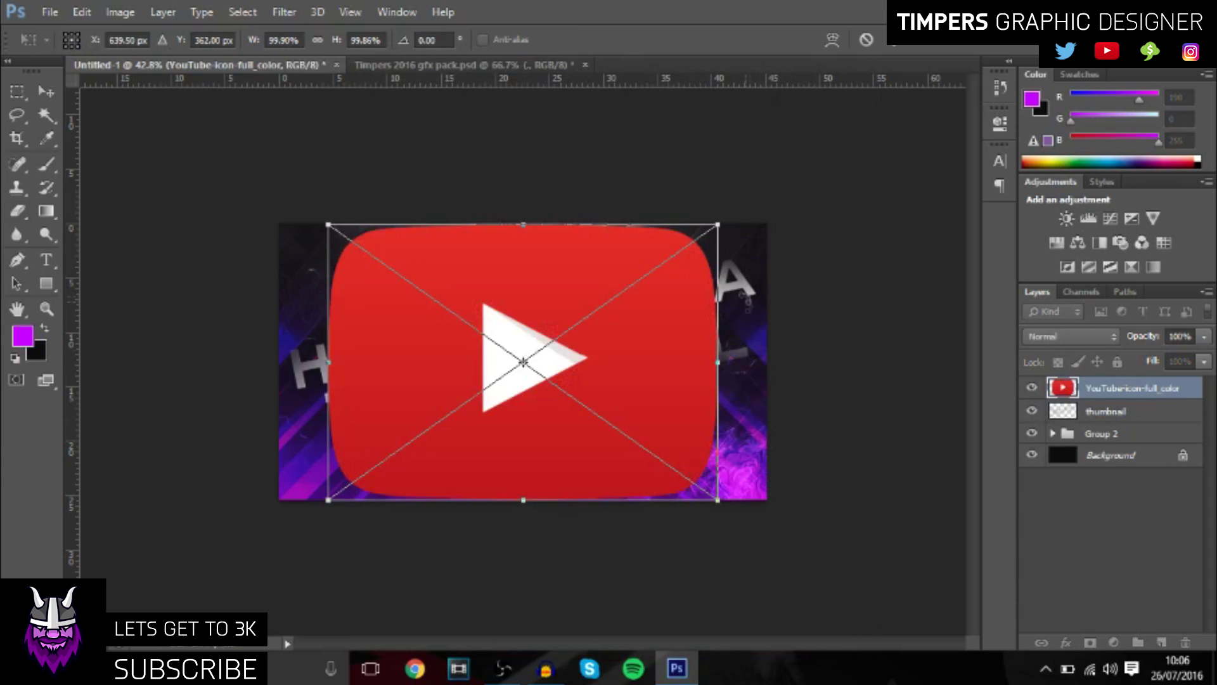
Commit the placed YouTube icon and move its layer beneath the text.
{"action": "key", "text": "Return"}
{"action": "key", "text": "e"}
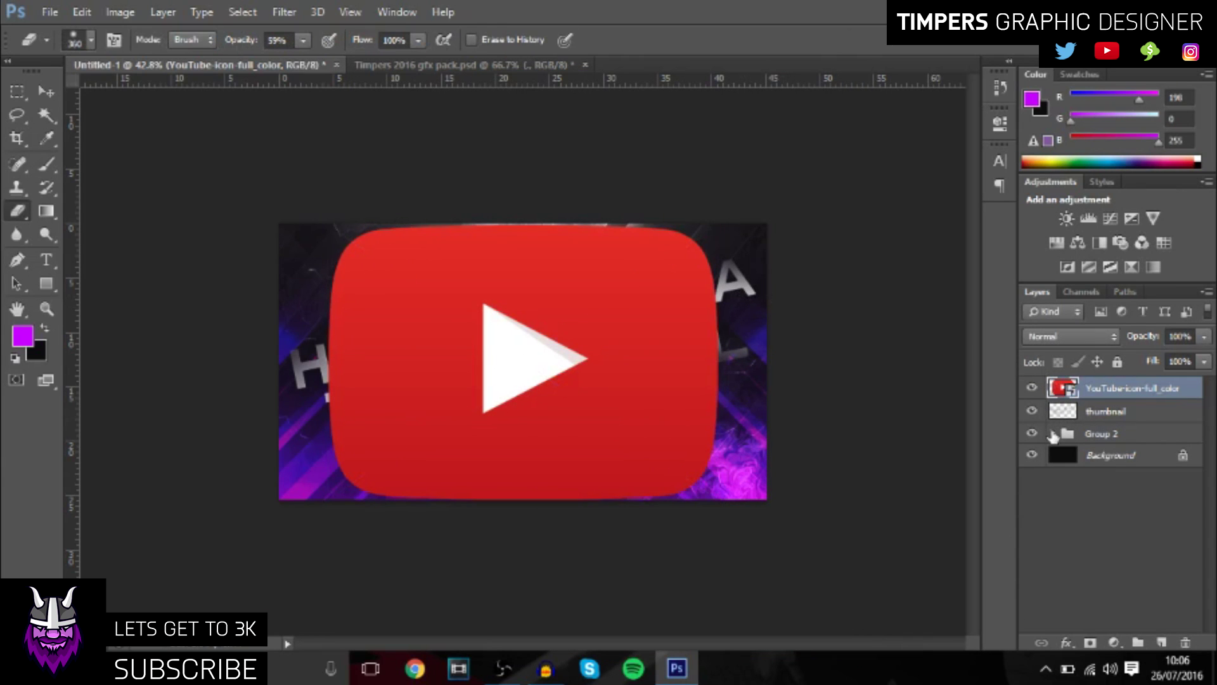
{"action": "left_click_drag", "start_coordinate": [1082, 396], "coordinate": [1088, 423]}
{"action": "right_click", "coordinate": [1181, 404]}
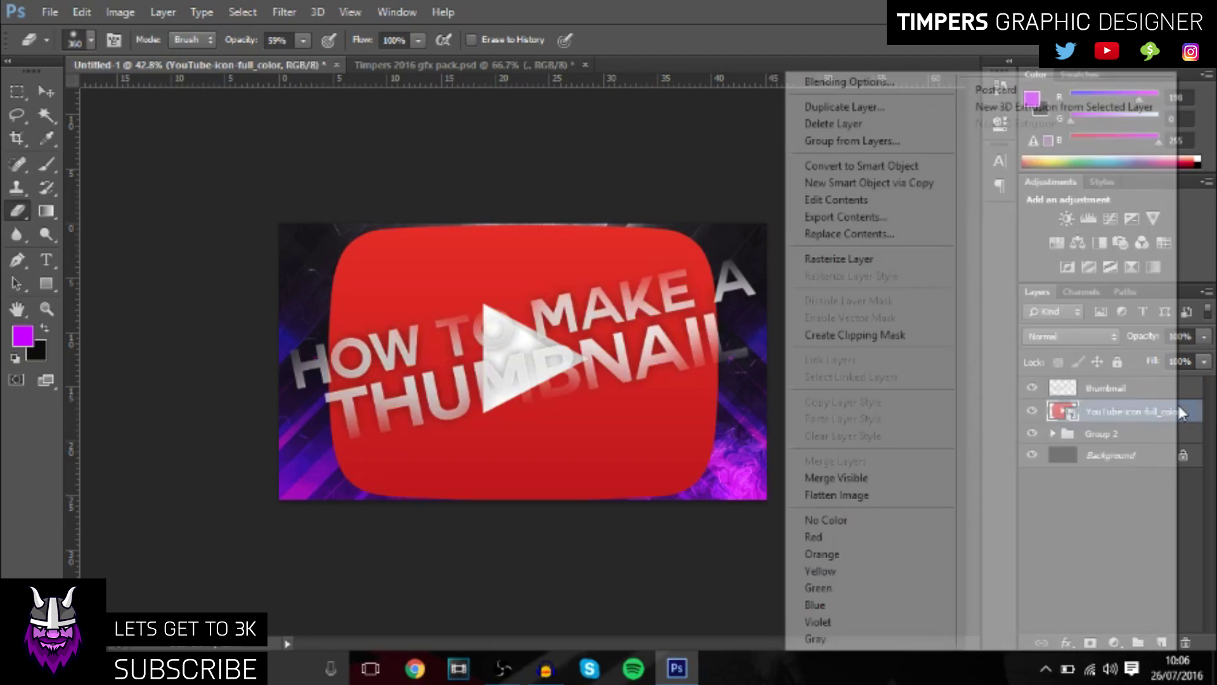
{"action": "left_click", "coordinate": [1184, 403]}
{"action": "key", "text": "alt+bracketright"}
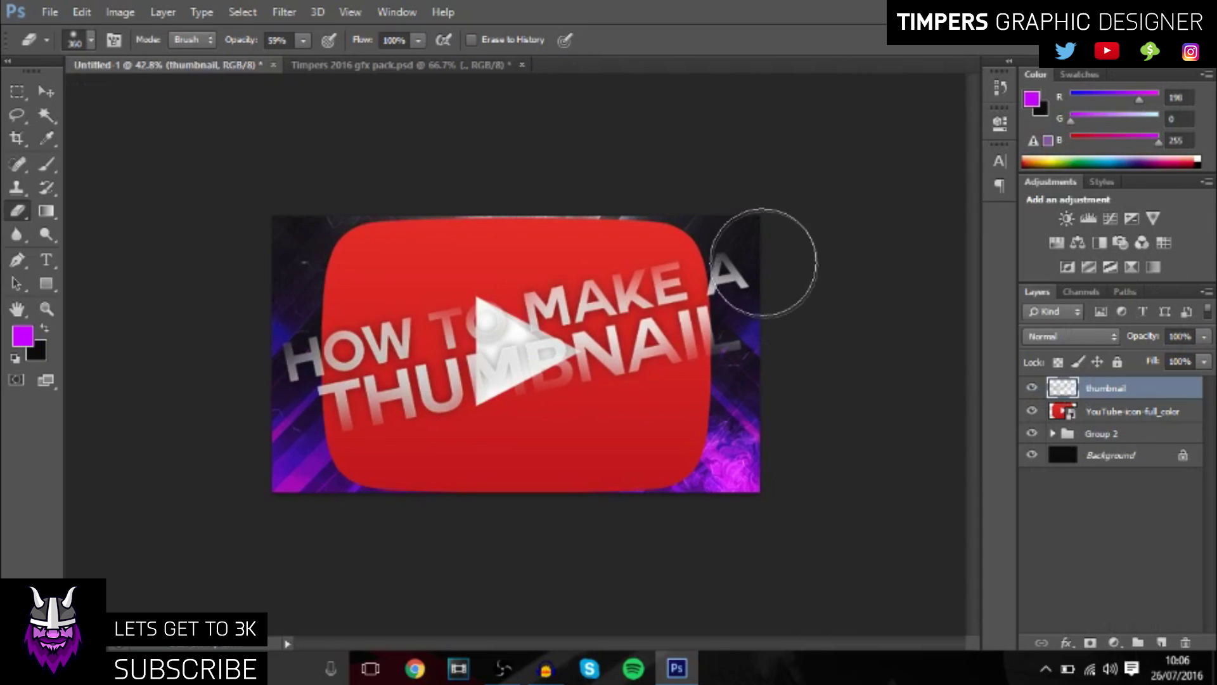
{"action": "key", "text": "ctrl+t"}
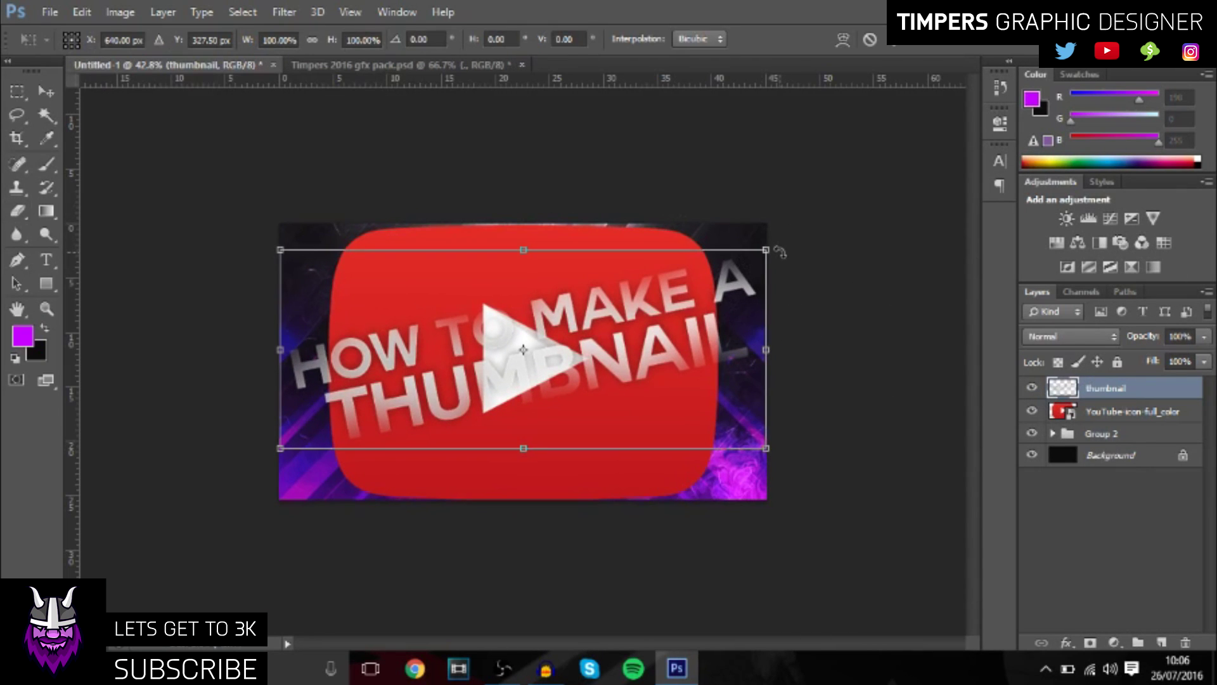
Rasterize the YouTube icon layer and shrink the icon to about 40% around its centre.
{"action": "right_click", "coordinate": [1120, 412]}
{"action": "left_click", "coordinate": [786, 254]}
{"action": "key", "text": "ctrl+t"}
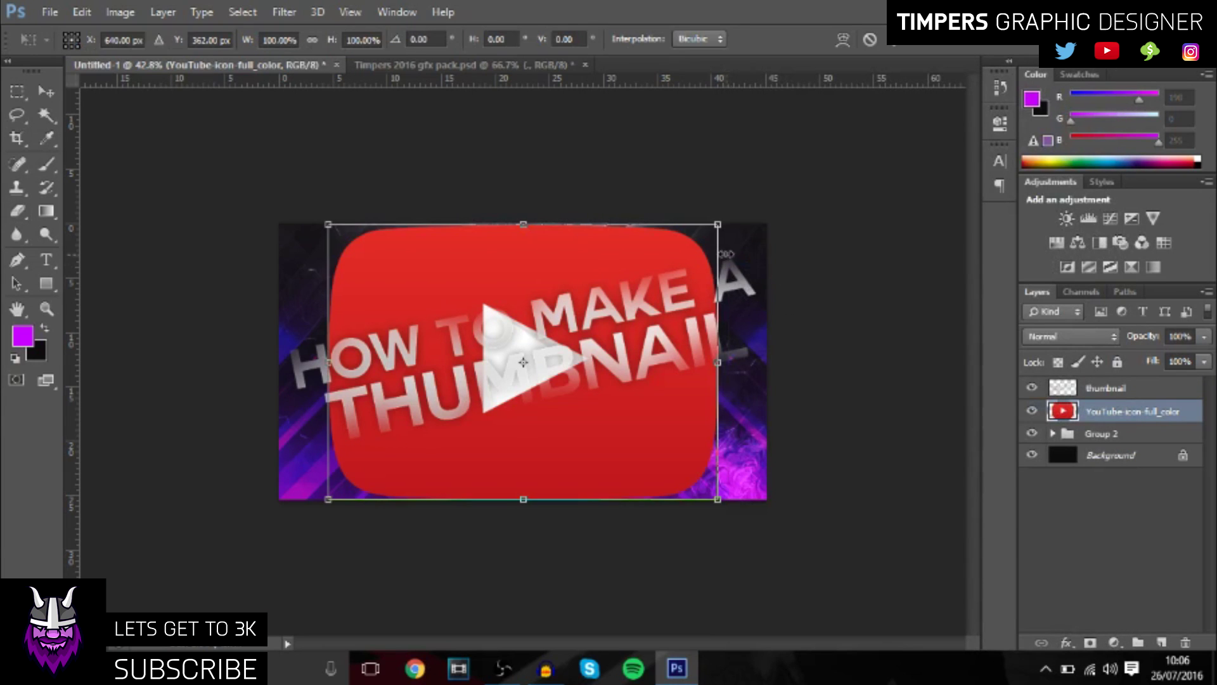
{"action": "mouse_move", "coordinate": [720, 227]}
{"action": "left_mouse_down"}
{"action": "mouse_move", "coordinate": [627, 263]}
{"action": "mouse_move", "coordinate": [599, 307]}
{"action": "left_mouse_up"}
{"action": "key", "text": "Return"}
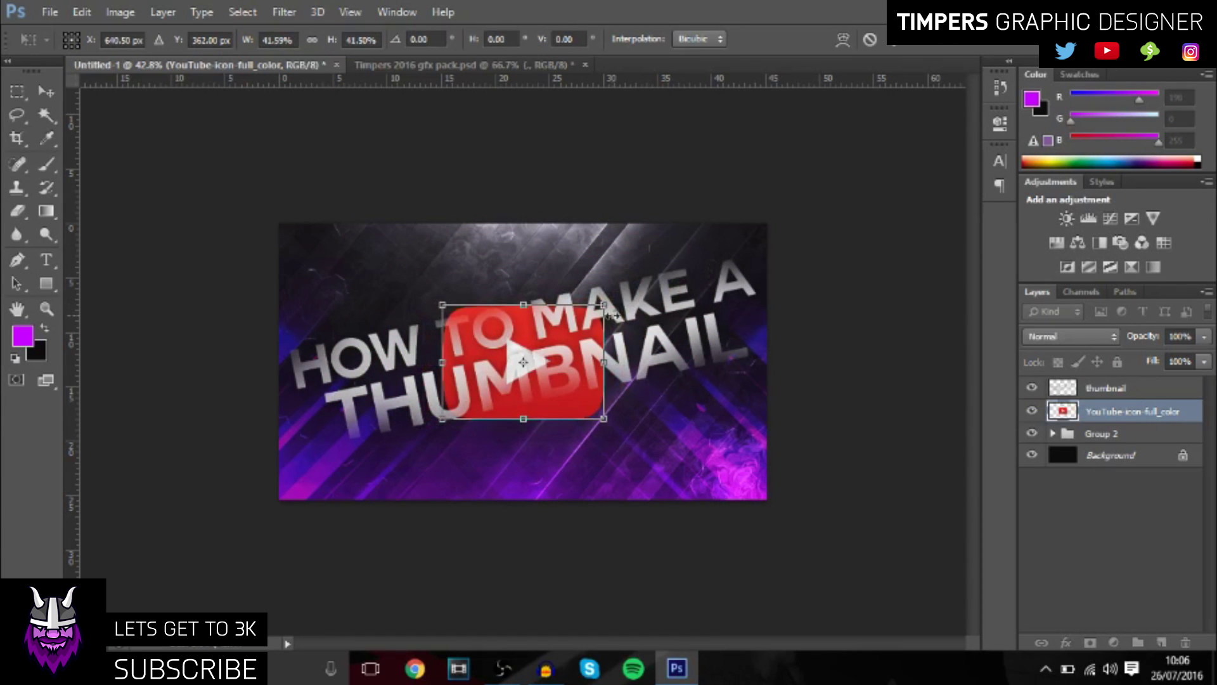
Move the icon above the text, shrink and tilt it about 23°, then delete the layer.
{"action": "key", "text": "e"}
{"action": "left_click_drag", "start_coordinate": [1099, 415], "coordinate": [1103, 385]}
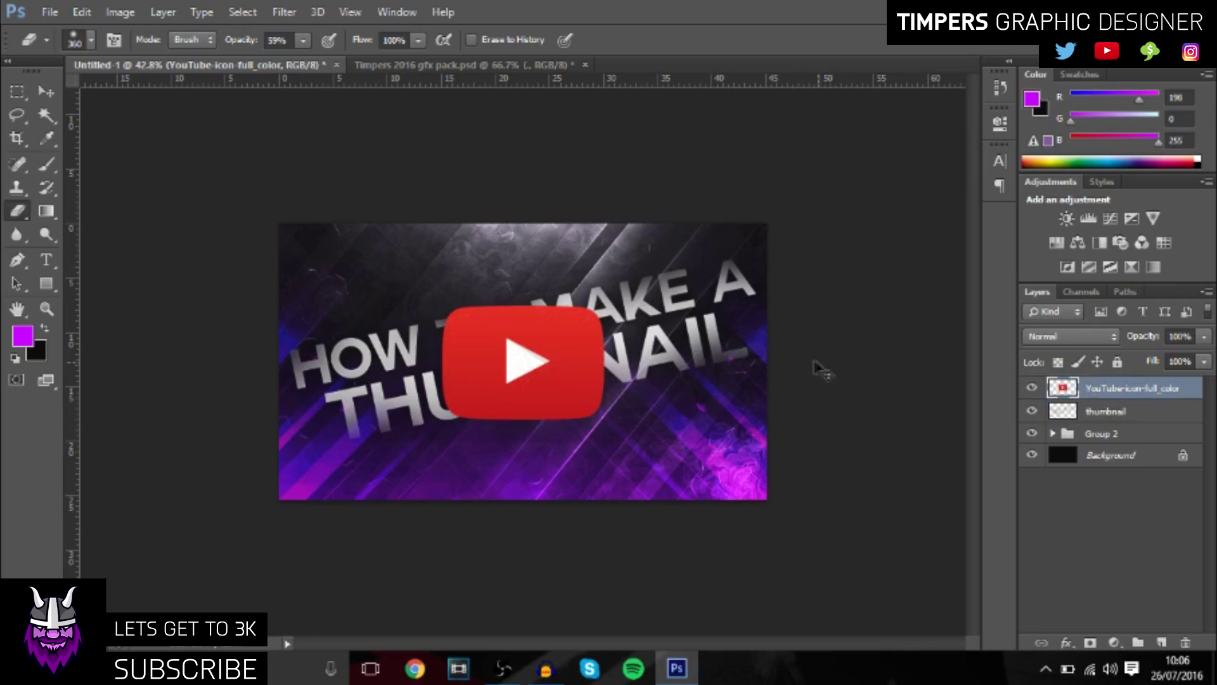
{"action": "key", "text": "ctrl+t"}
{"action": "mouse_move", "coordinate": [604, 305]}
{"action": "left_mouse_down"}
{"action": "mouse_move", "coordinate": [573, 320]}
{"action": "mouse_move", "coordinate": [618, 288]}
{"action": "left_mouse_up"}
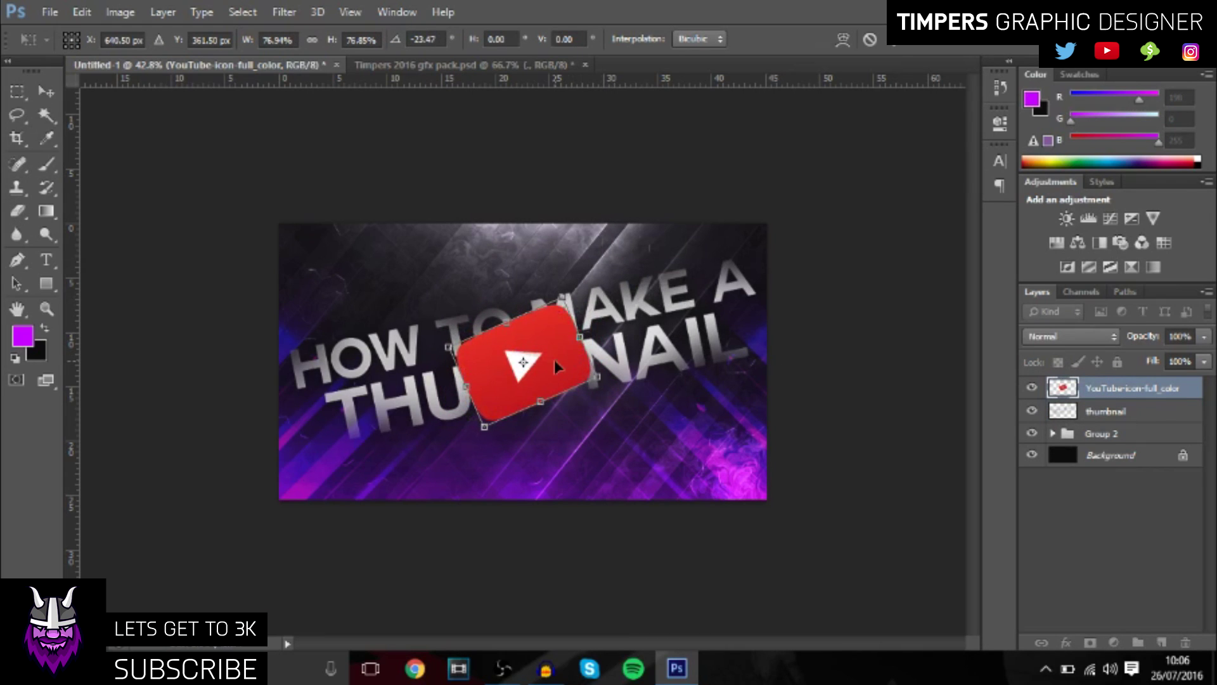
{"action": "left_click_drag", "start_coordinate": [554, 359], "coordinate": [715, 406]}
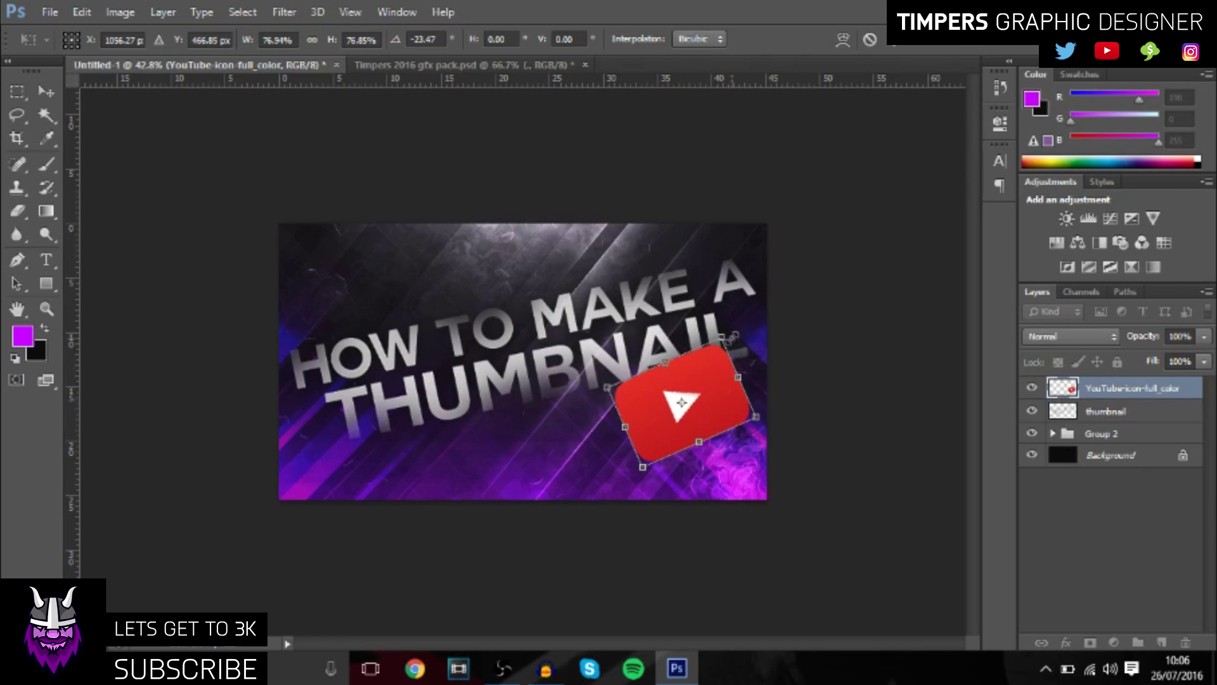
{"action": "left_click_drag", "start_coordinate": [734, 335], "coordinate": [710, 359]}
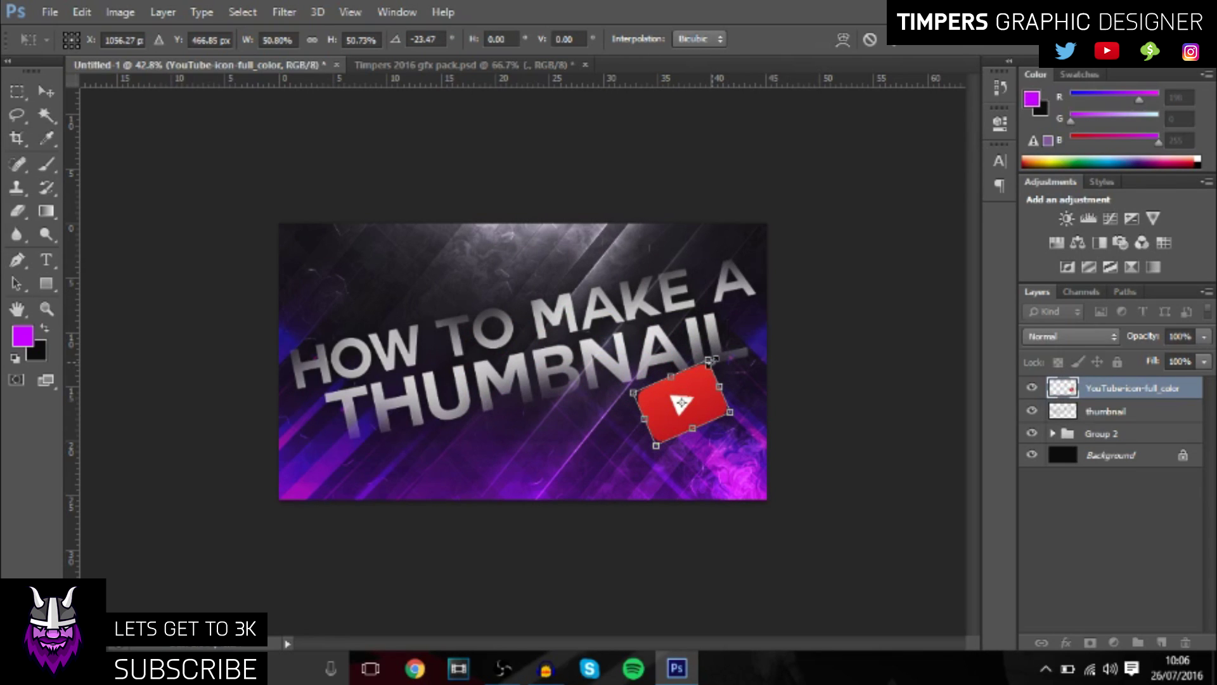
{"action": "key", "text": "Return"}
{"action": "key", "text": "e"}
{"action": "key", "text": "Delete"}
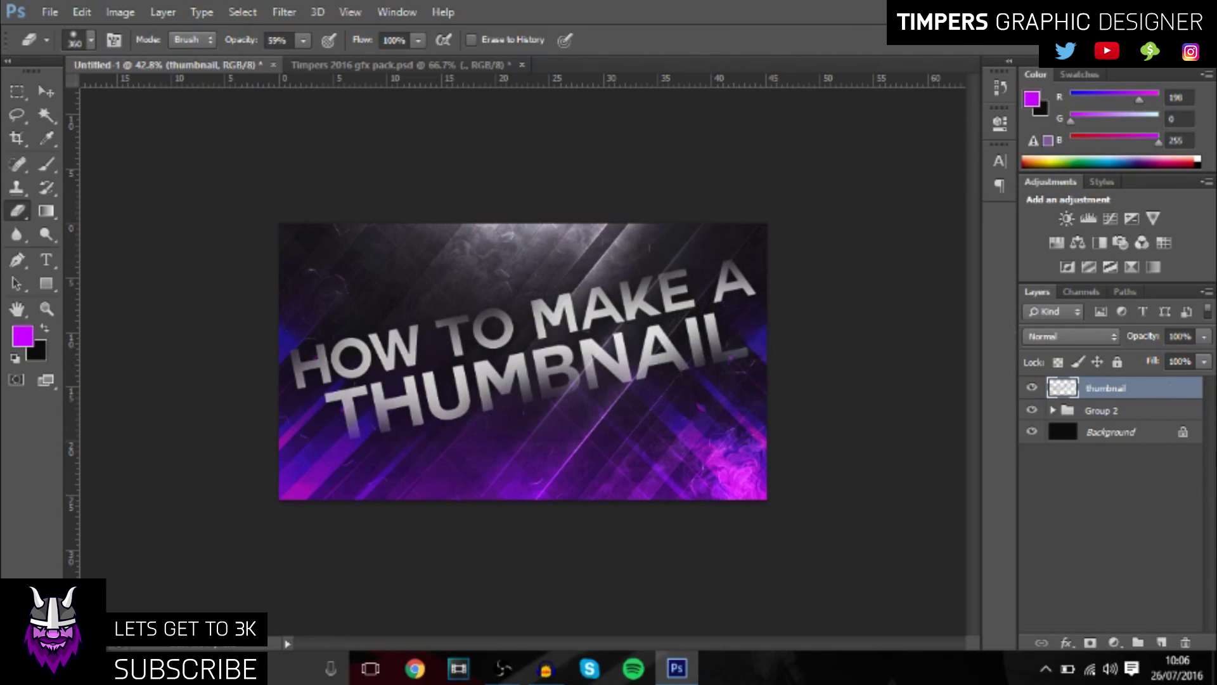
Add an empty layer above the text and set the Brush foreground colour to white #ffffff.
{"action": "left_click", "coordinate": [1161, 644]}
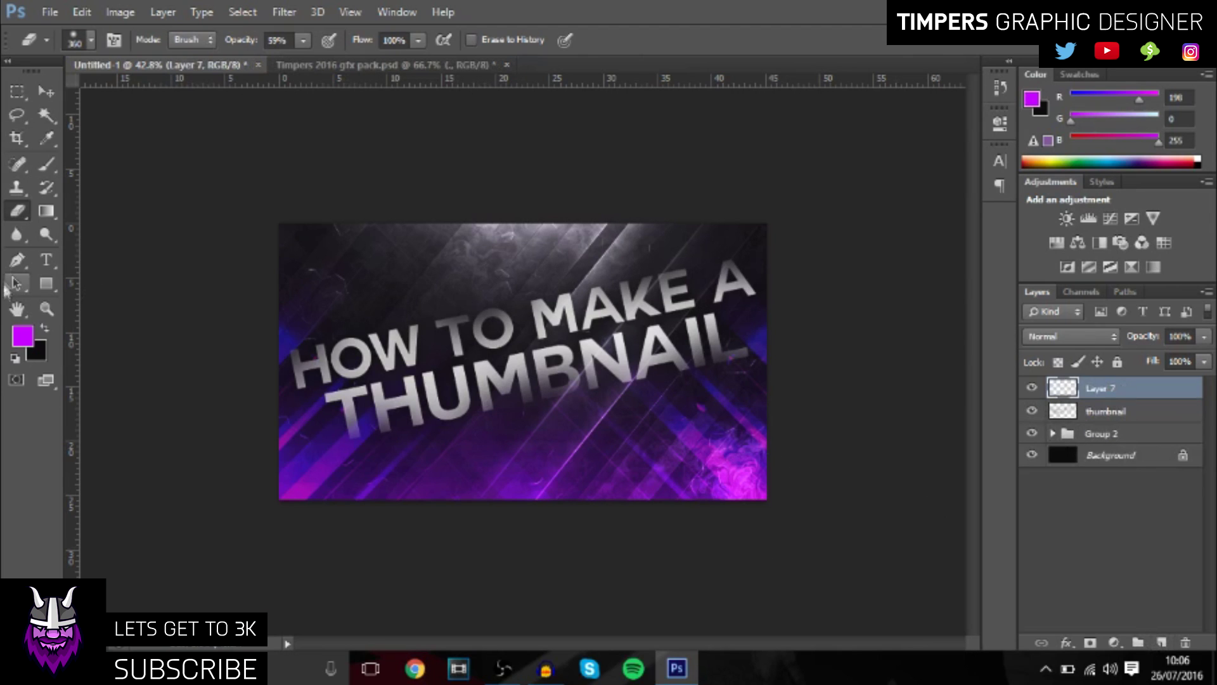
{"action": "left_click", "coordinate": [44, 165]}
{"action": "left_click", "coordinate": [22, 335]}
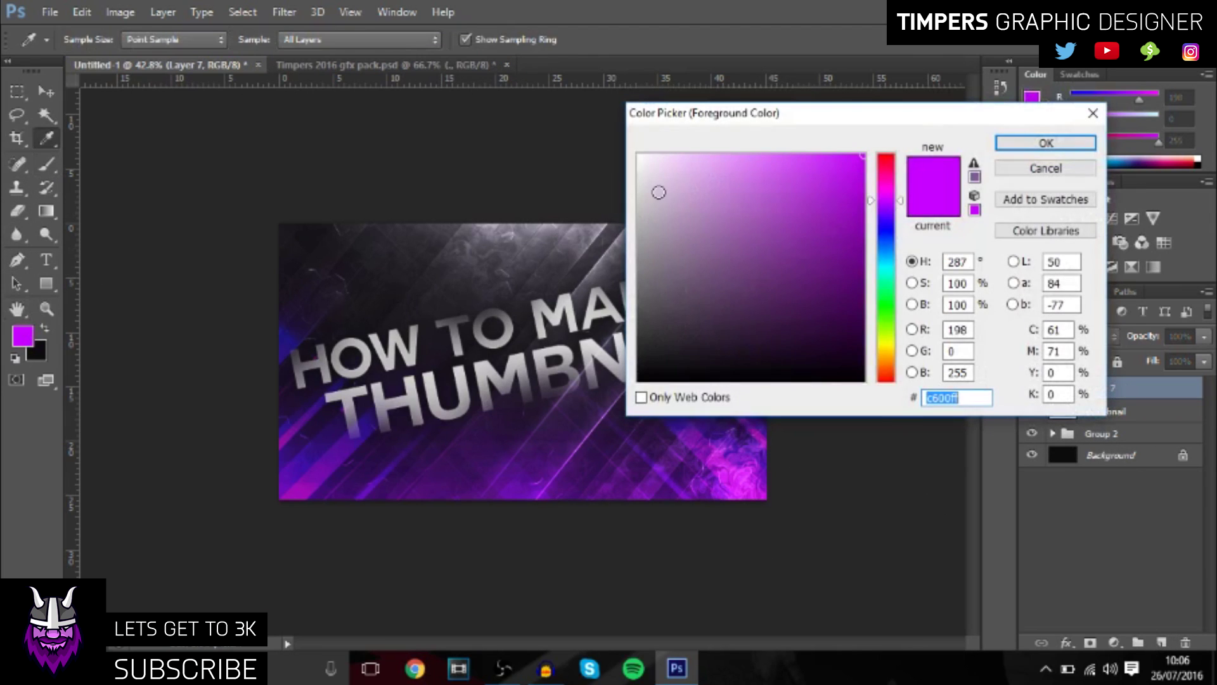
{"action": "type", "text": "ffffff"}
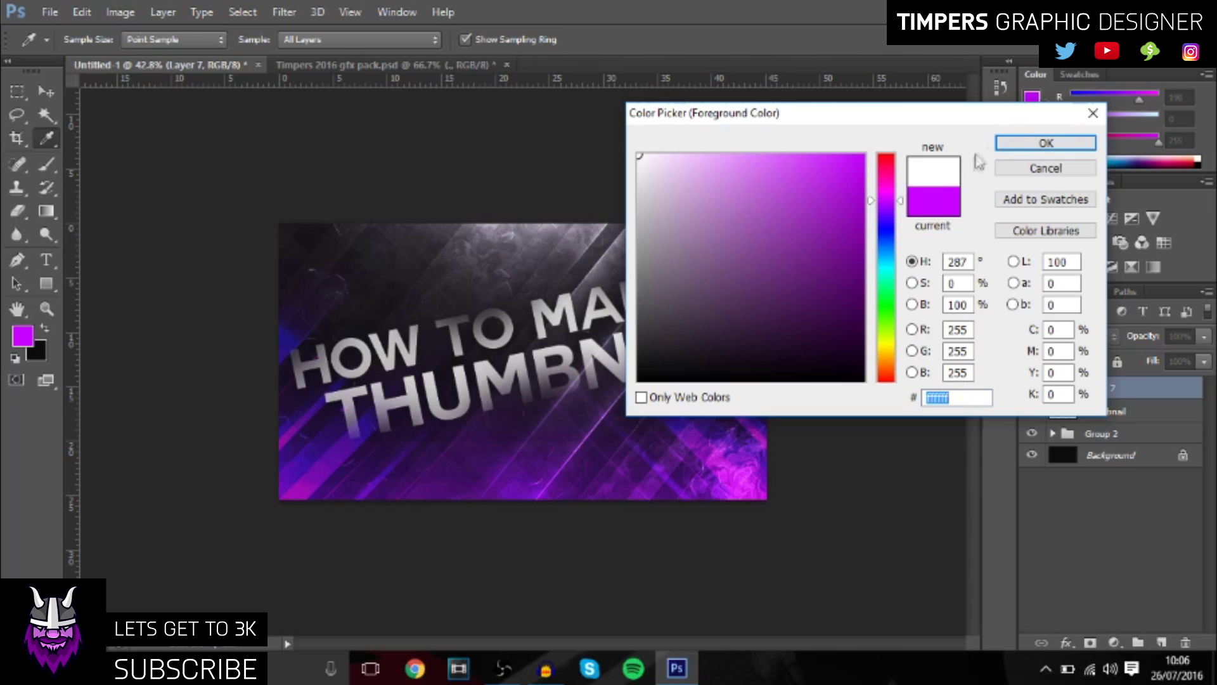
{"action": "left_click", "coordinate": [1014, 143]}
{"action": "scroll", "coordinate": [588, 275], "scroll_direction": "down", "scroll_amount": 1}
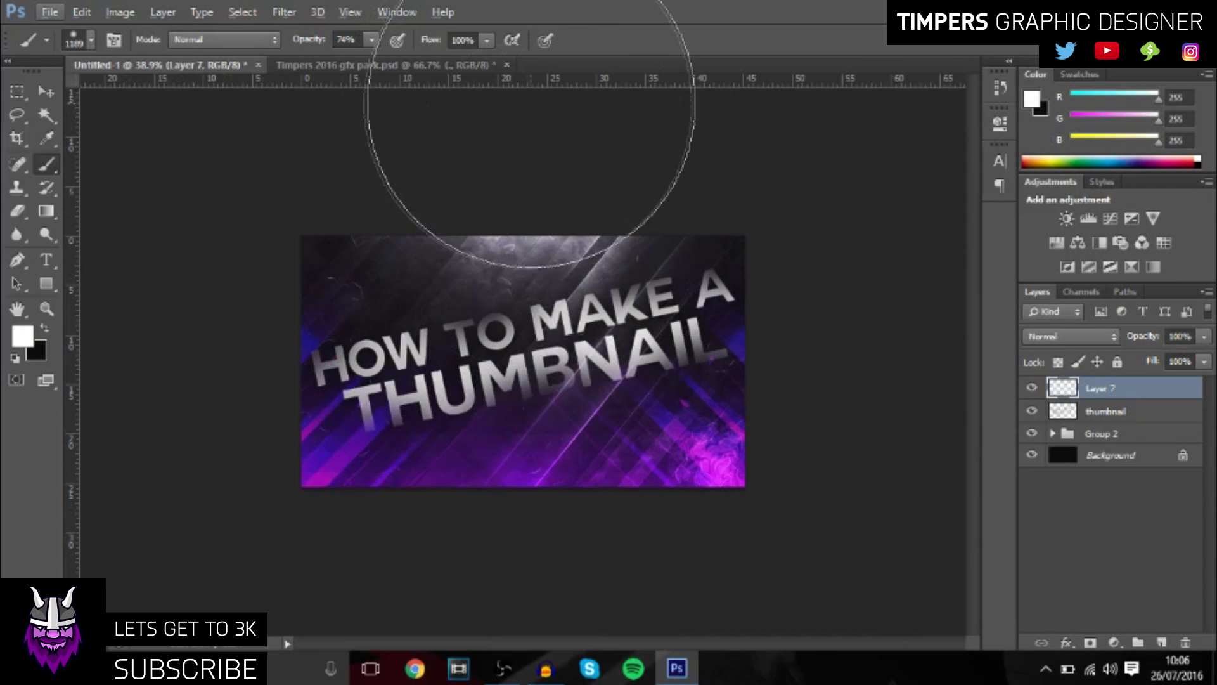
{"action": "scroll", "coordinate": [255, 426], "scroll_direction": "down", "scroll_amount": 7}
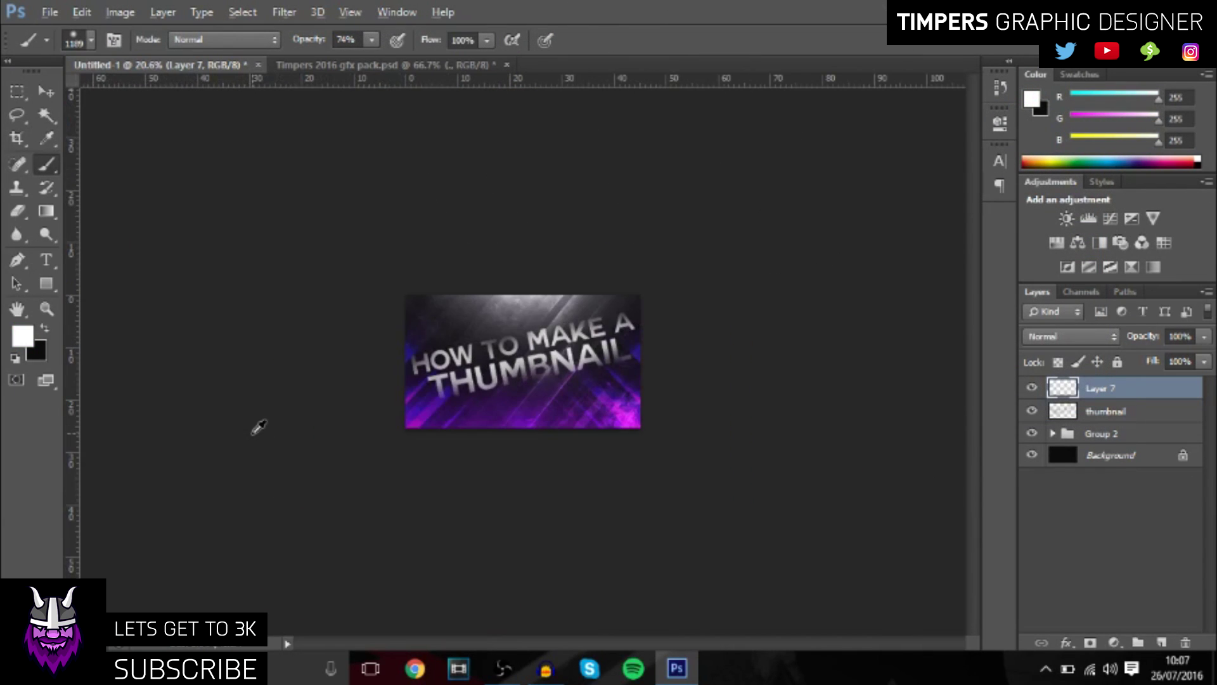
{"action": "scroll", "coordinate": [256, 426], "scroll_direction": "up", "scroll_amount": 3}
{"action": "left_click", "coordinate": [50, 91]}
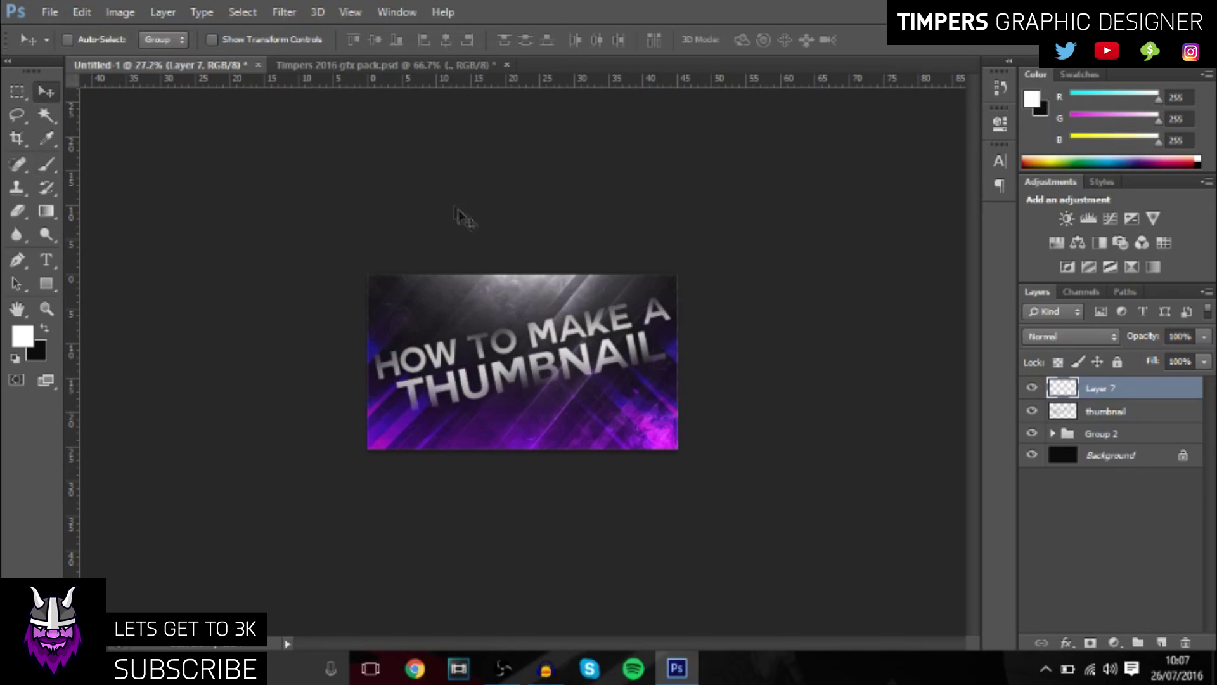